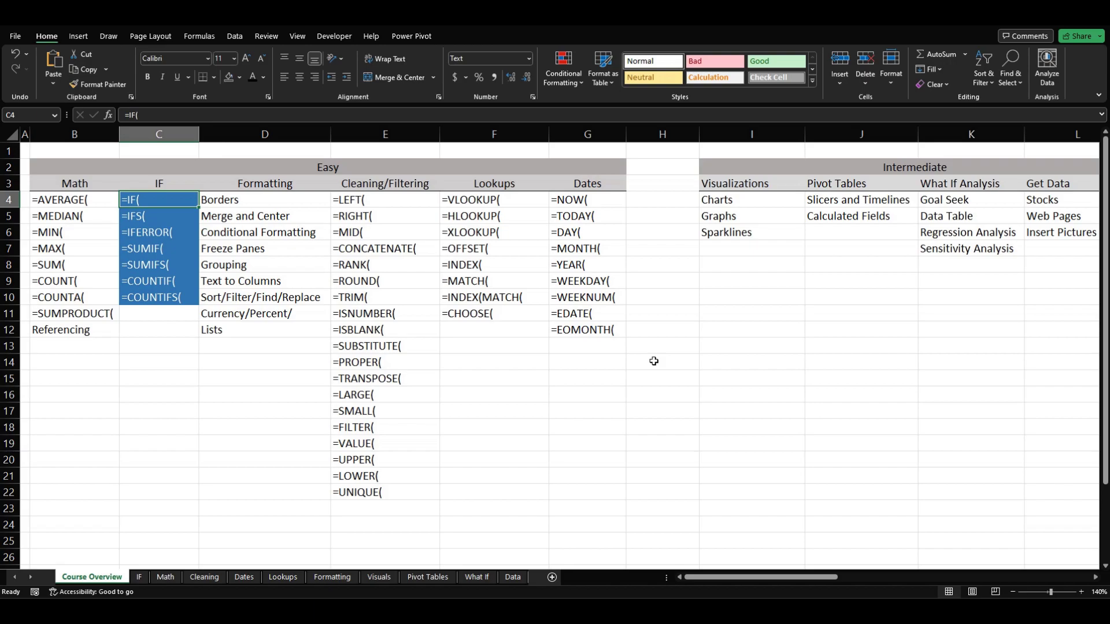
Go through the functions listed in the IF column of the Course Overview sheet, from IF to COUNTIFS
key("Return")
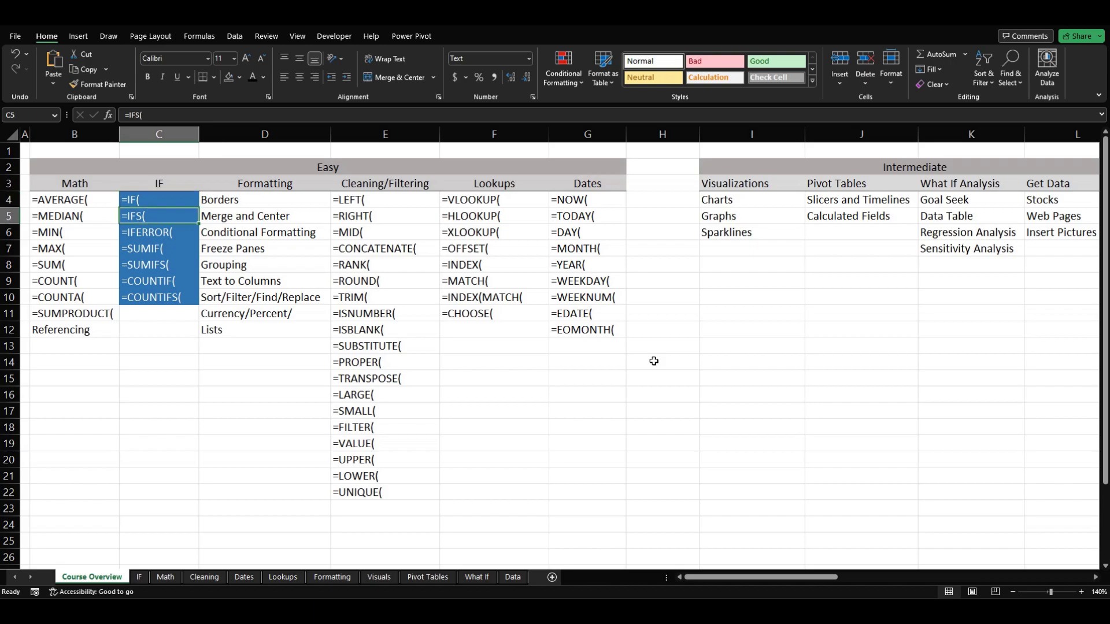
key("Return")
key("Return")
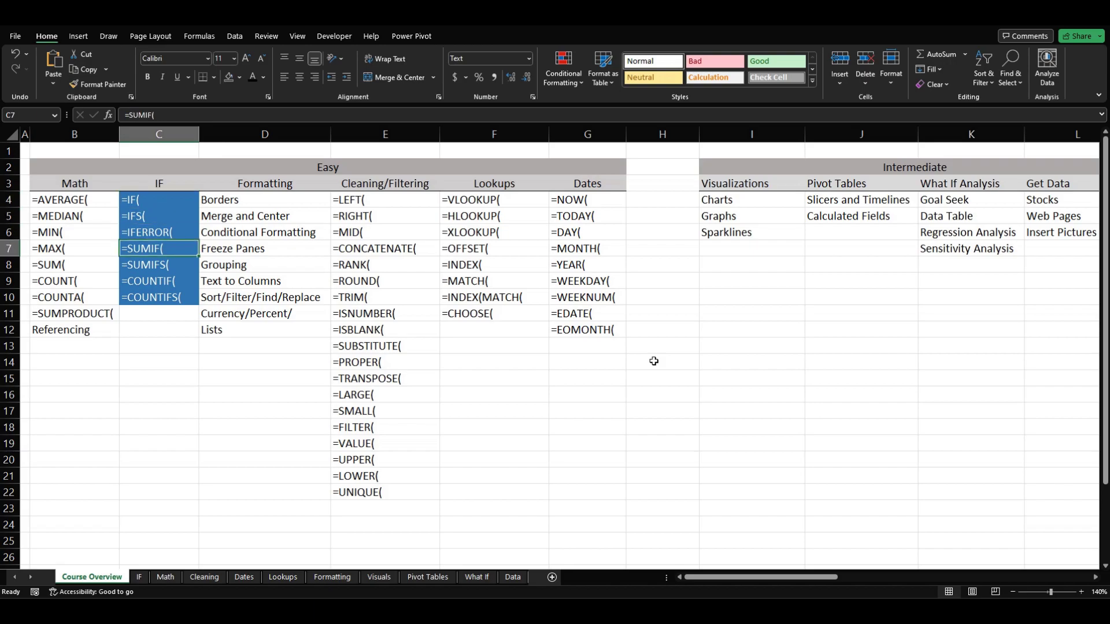
key("Return")
key("Return")
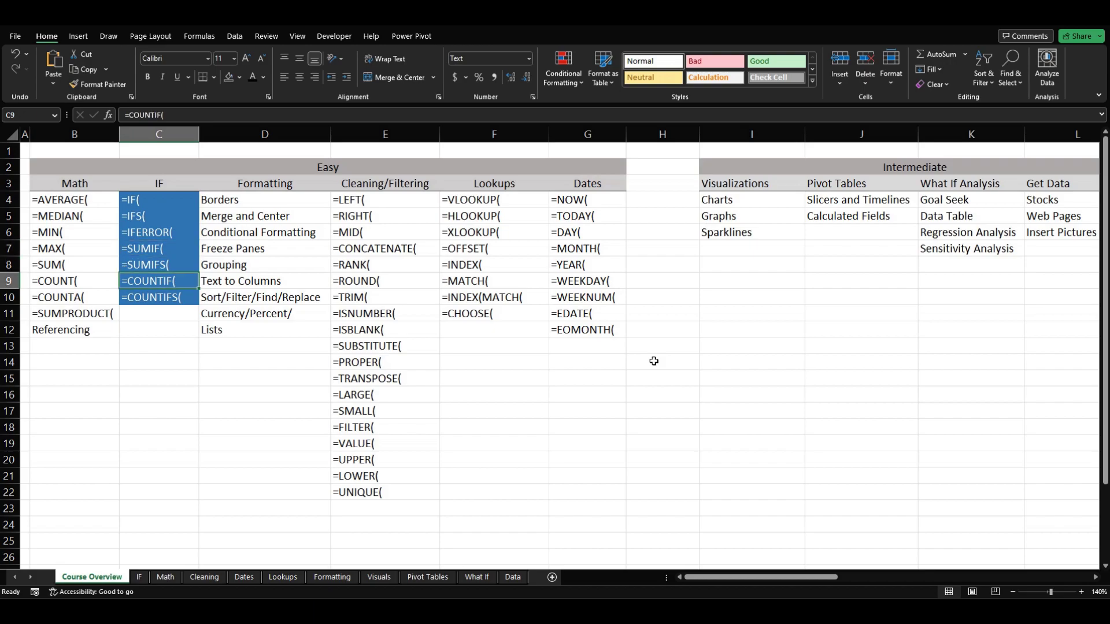
key("Return")
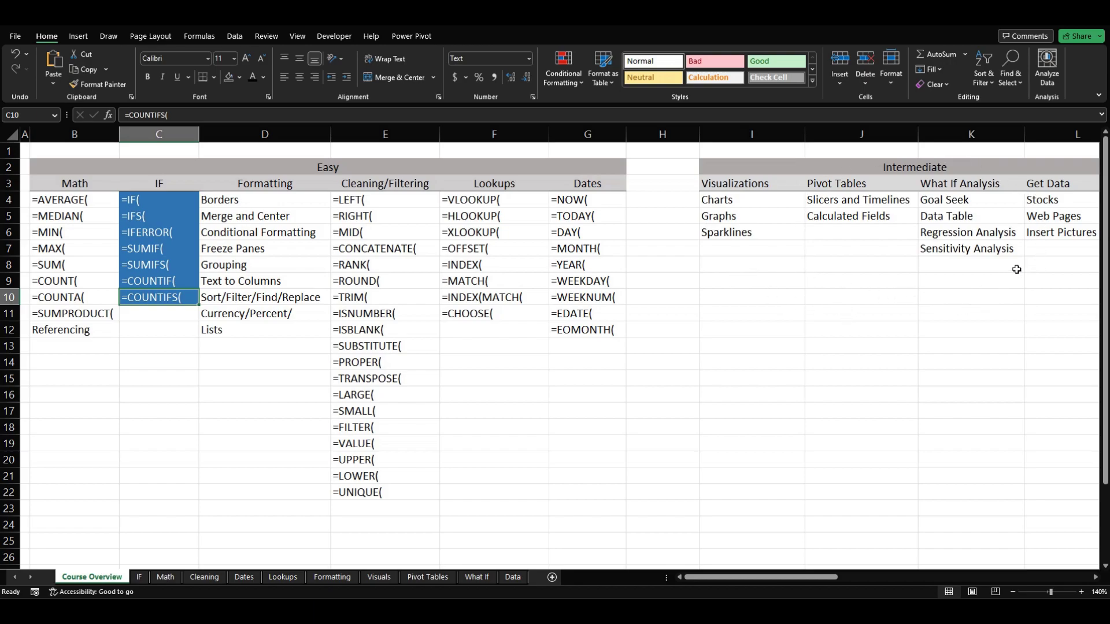
Go to the IF sheet and examine the monthly income, expenses and savings summary across to the YTD Total column
key("ctrl+Page_Down")
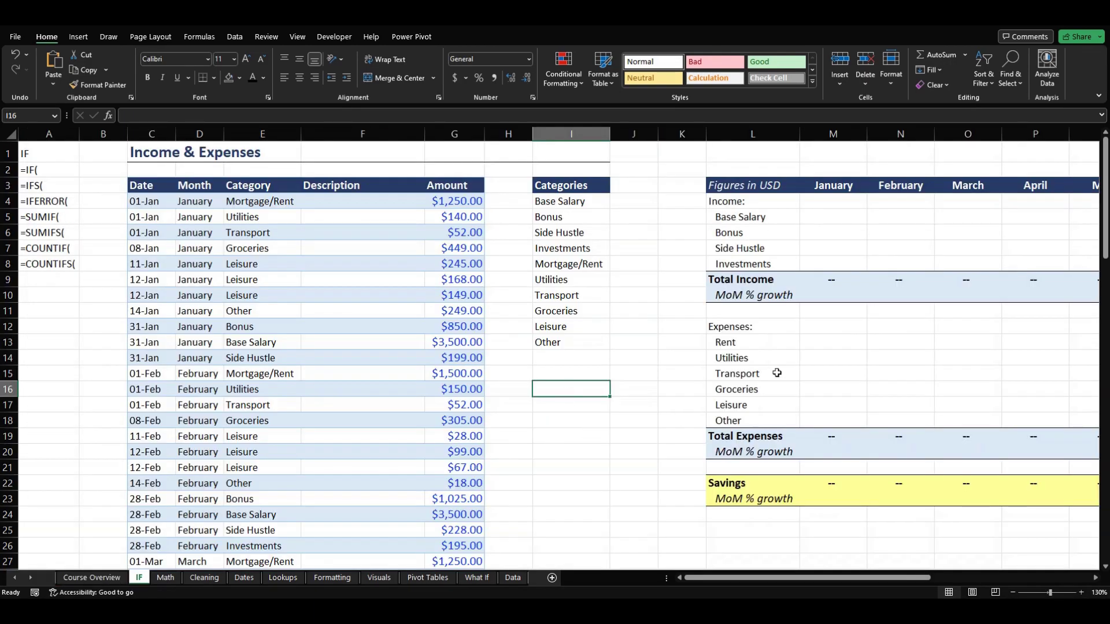
left_click_drag(755, 578, 899, 580)
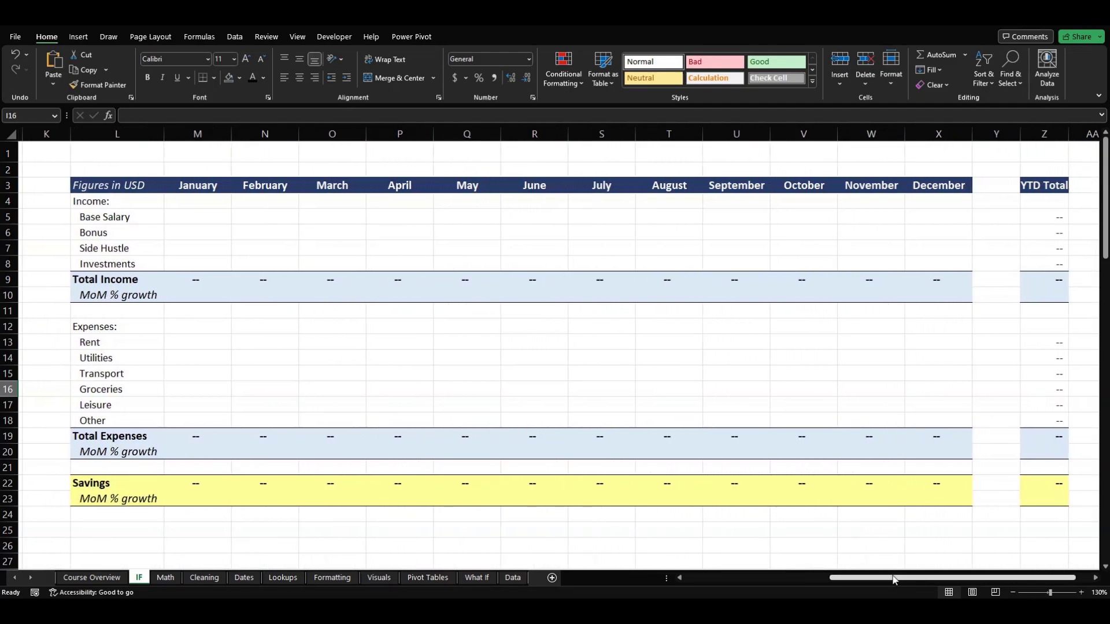
left_click(531, 341)
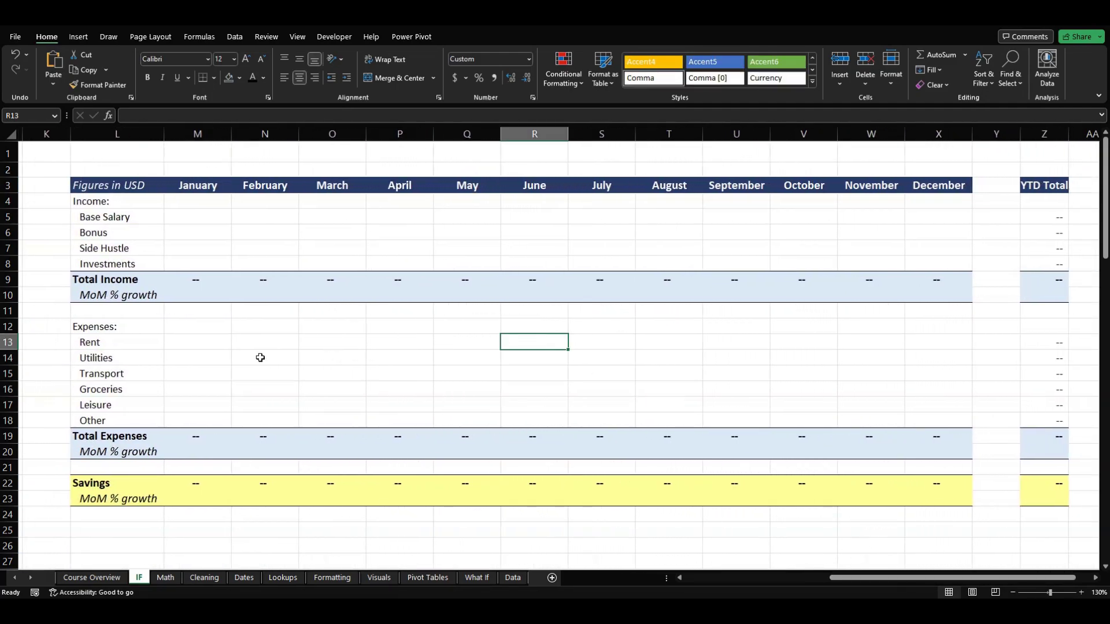
left_click(249, 532)
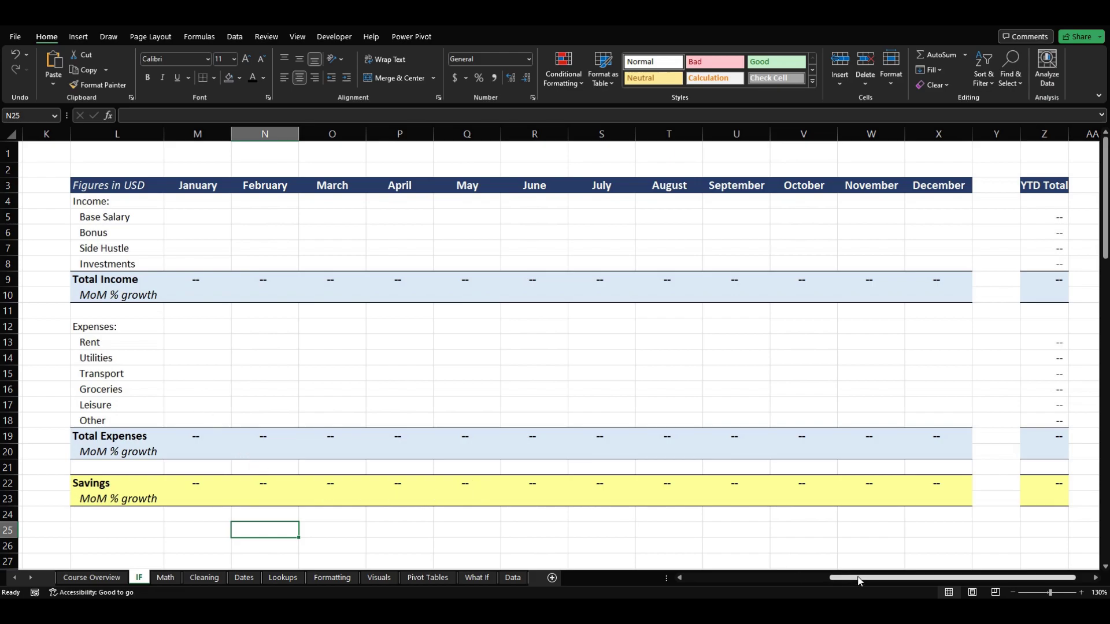
left_click_drag(859, 581, 712, 581)
left_click(575, 447)
left_click(576, 420)
left_click(584, 380)
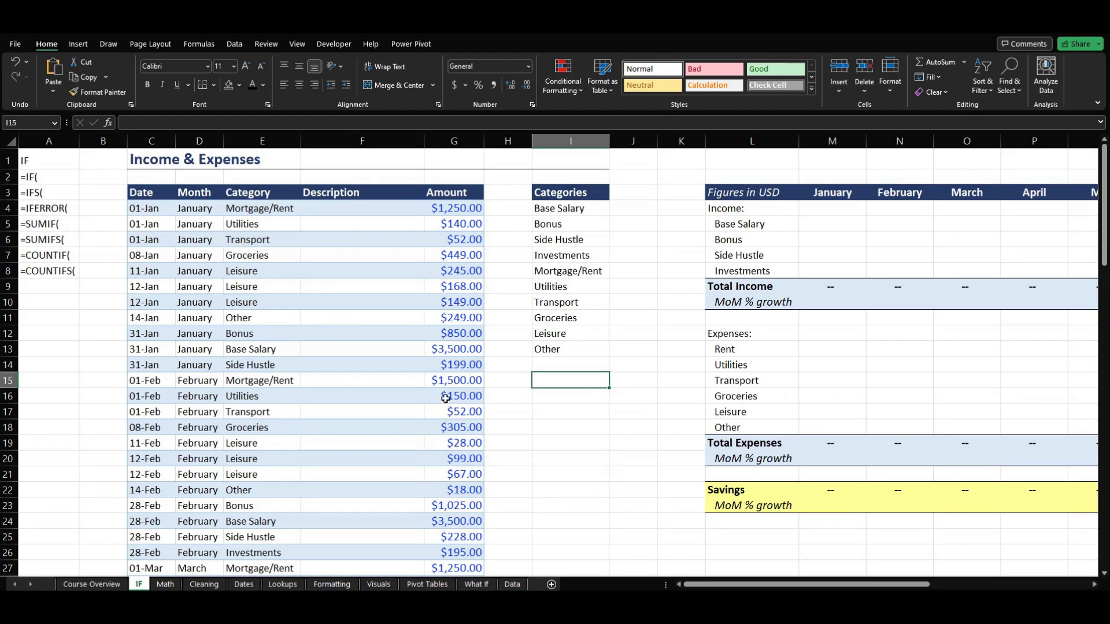
Inspect the Month column from cell D4 to the last transaction row and return to the table's header
left_click(214, 208)
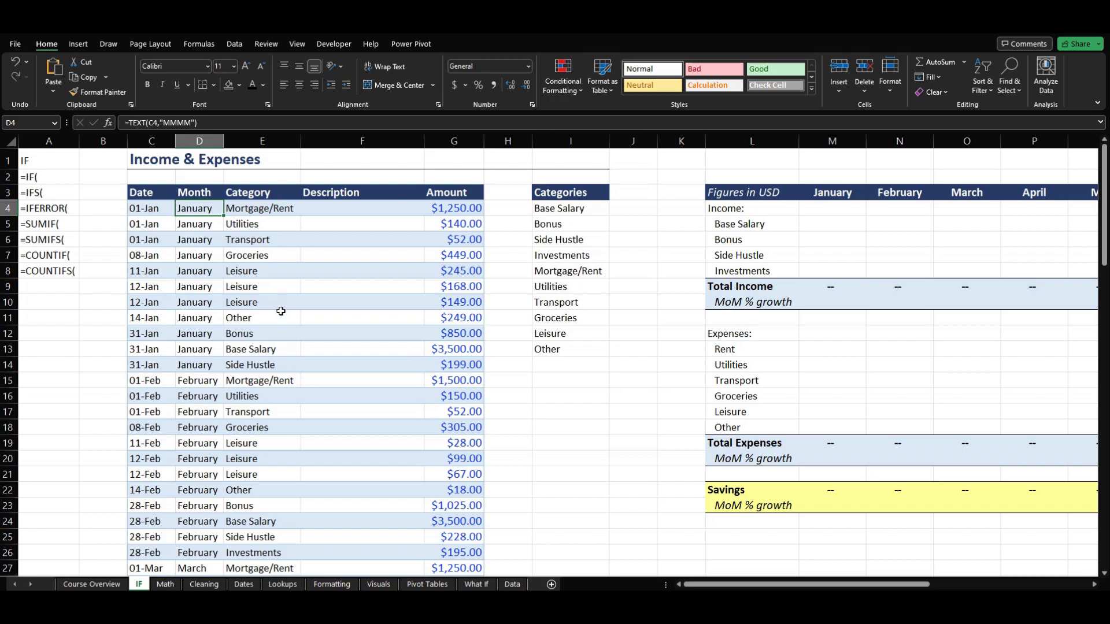
key("ctrl+Down")
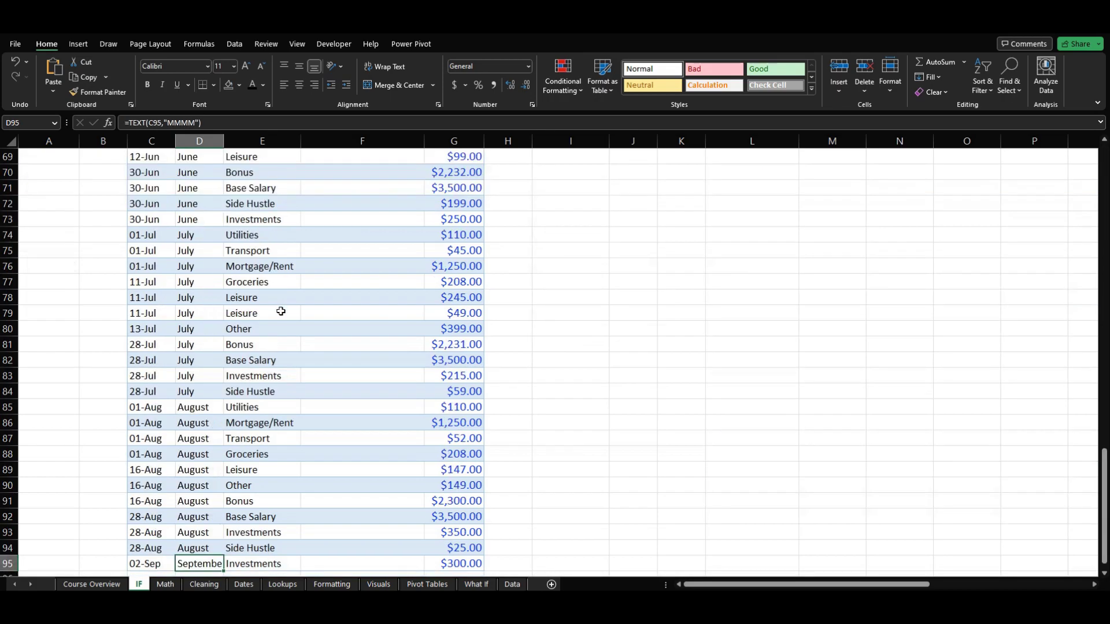
key("Right")
key("Right")
key("Right")
key("Left")
key("Left")
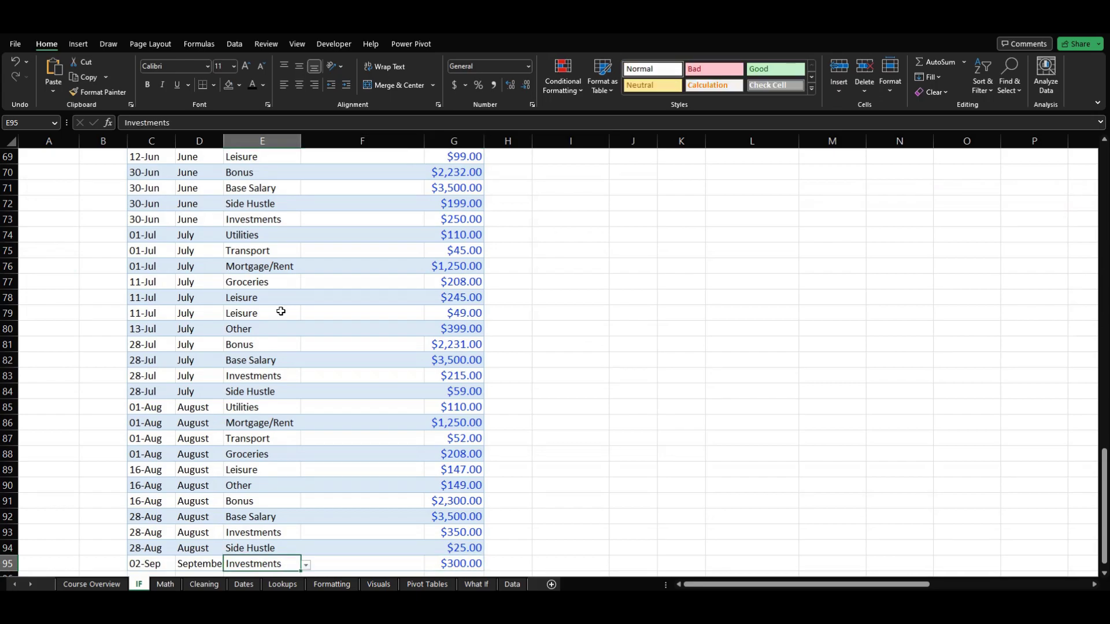
key("ctrl+Up")
Review the Date, Month, Category, Description and Amount columns of the Income & Expenses table
key("Left")
key("Left")
key("Up")
key("Up")
key("Down")
key("Down")
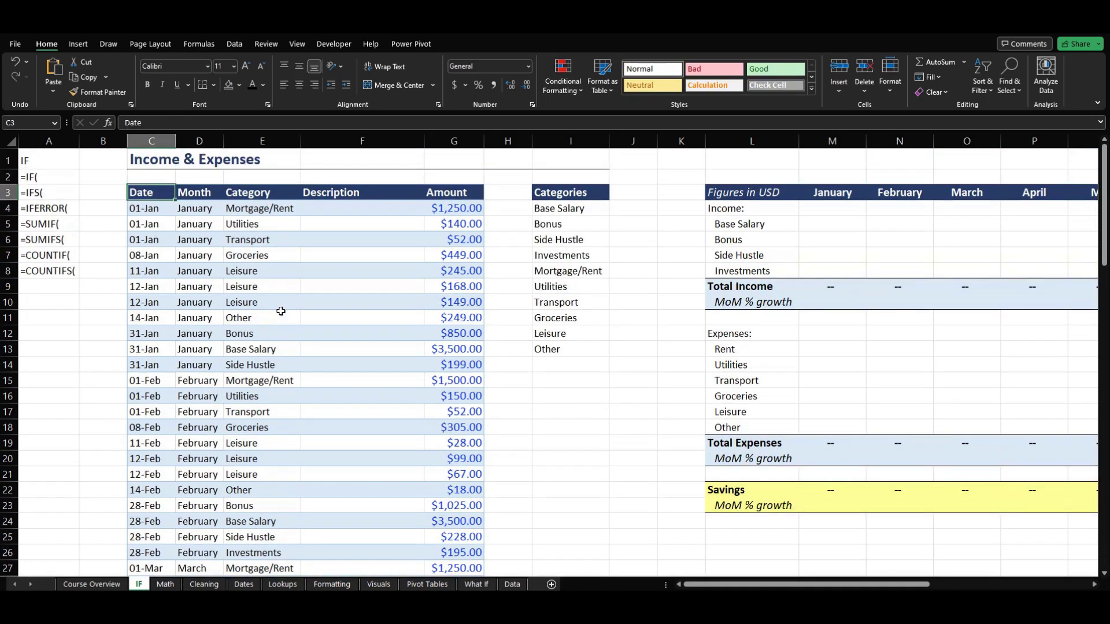
key("Right")
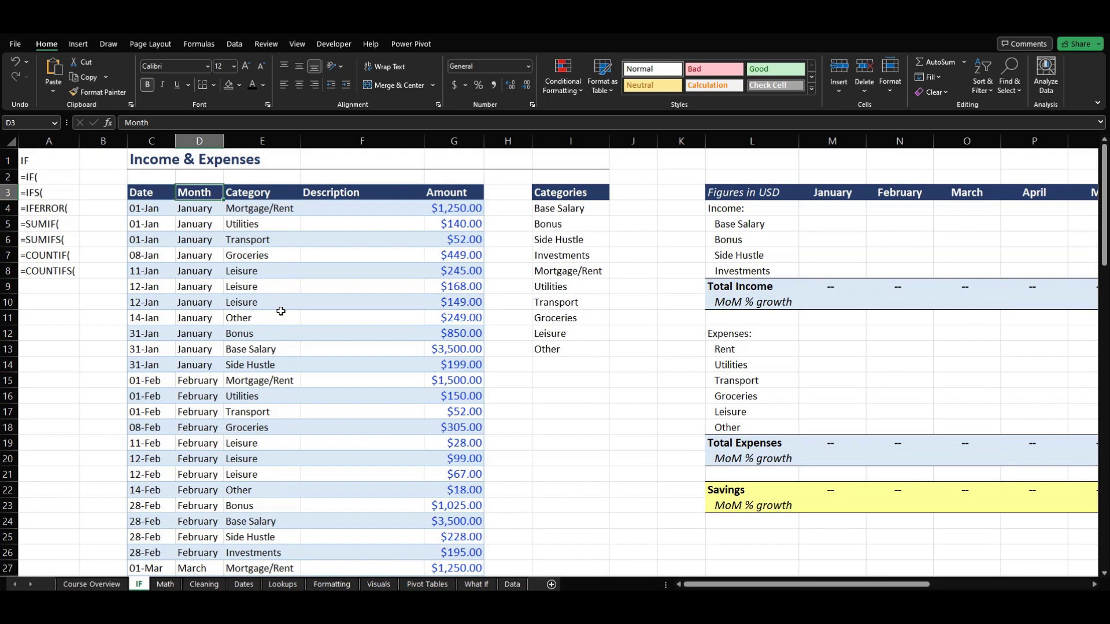
key("Right")
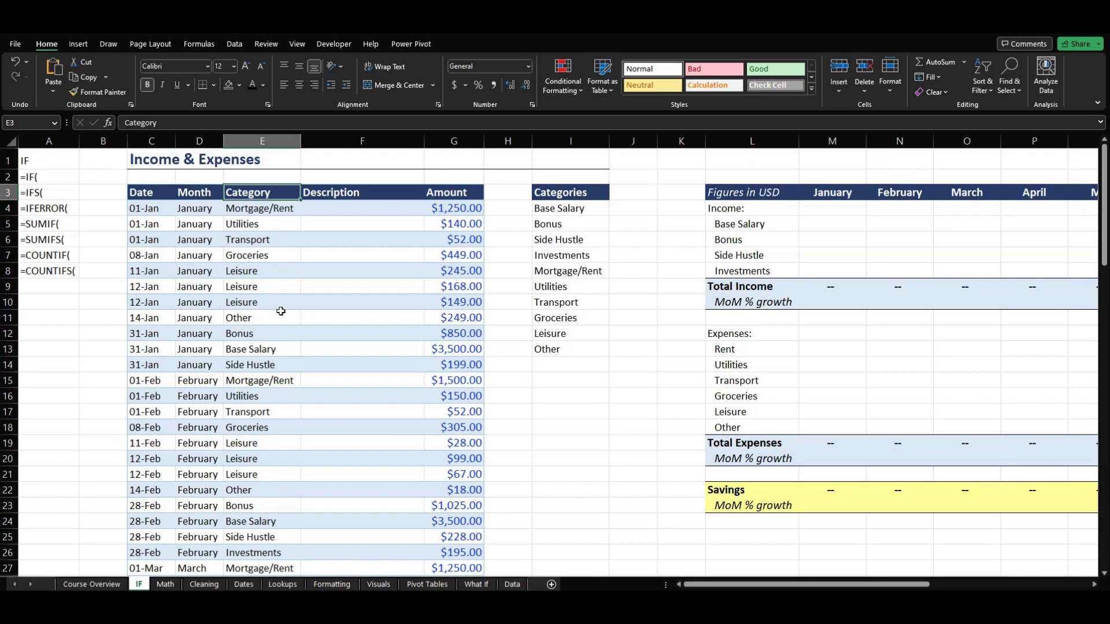
key("Down")
key("Down")
key("Right")
key("Up")
key("Down")
key("Down")
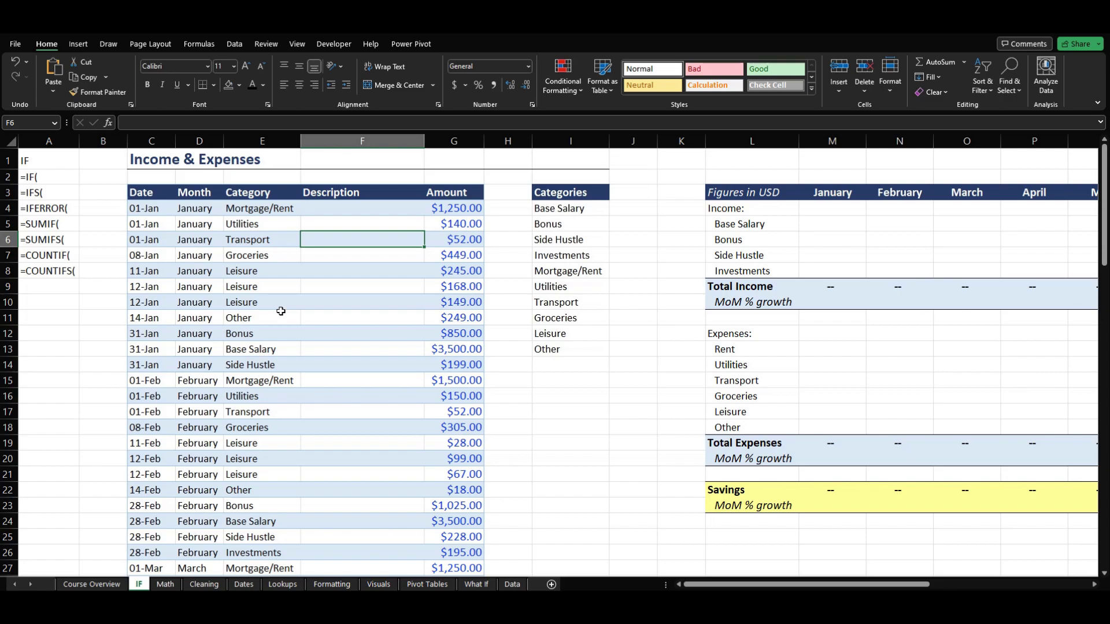
key("Right")
key("Up")
key("Up")
key("Up")
key("Down")
key("Down")
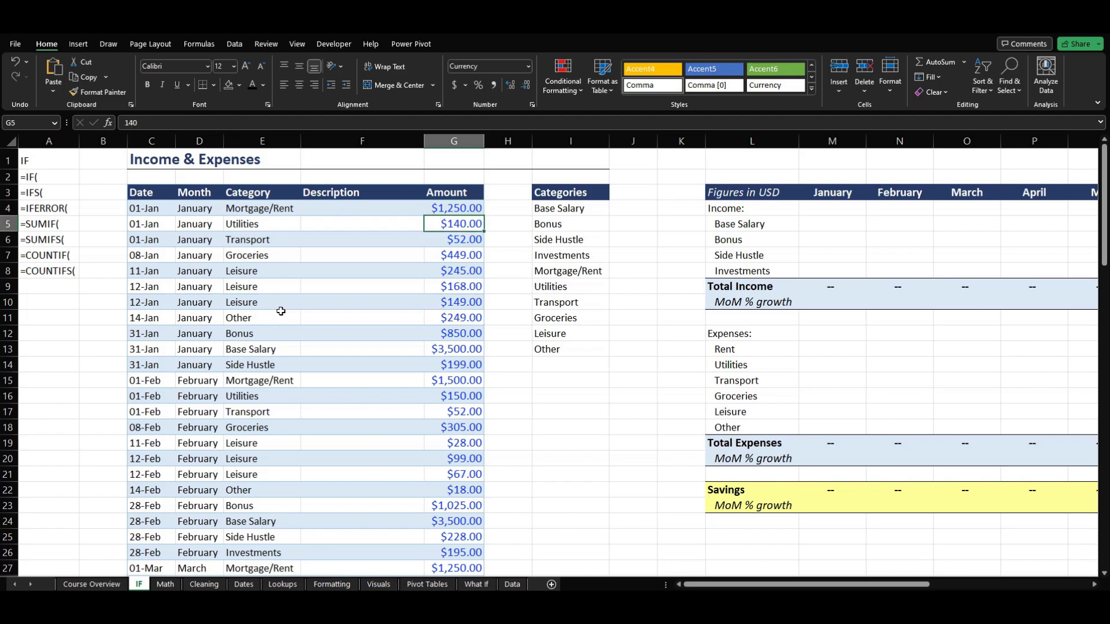
Examine the Categories list and the category choices offered for the first transaction in cell E4
key("Right")
key("Right")
key("Up")
key("Up")
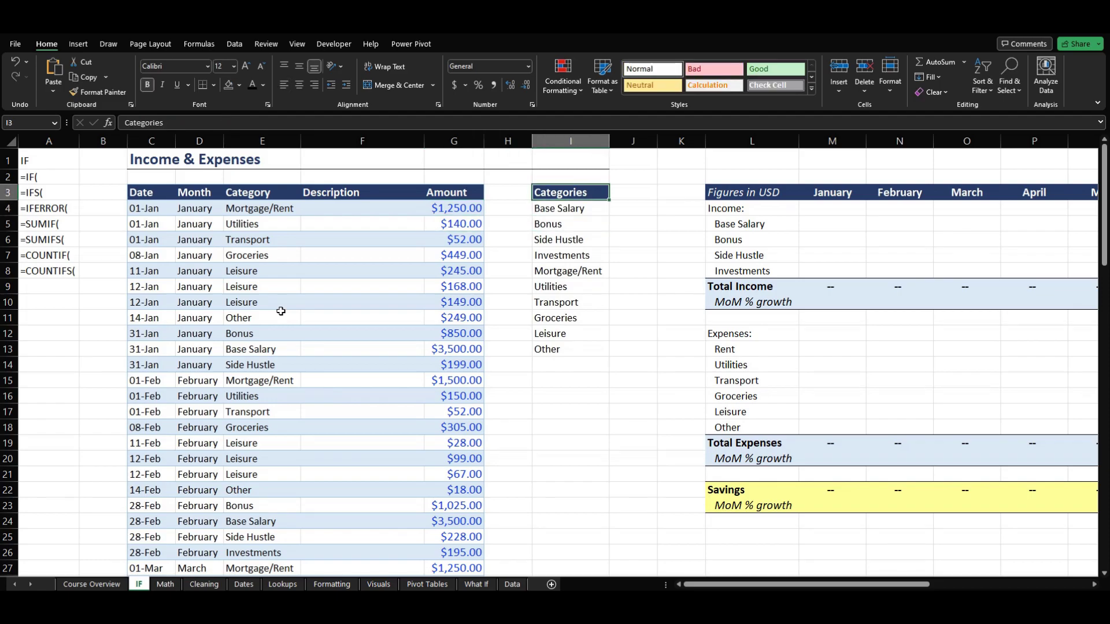
key("Down")
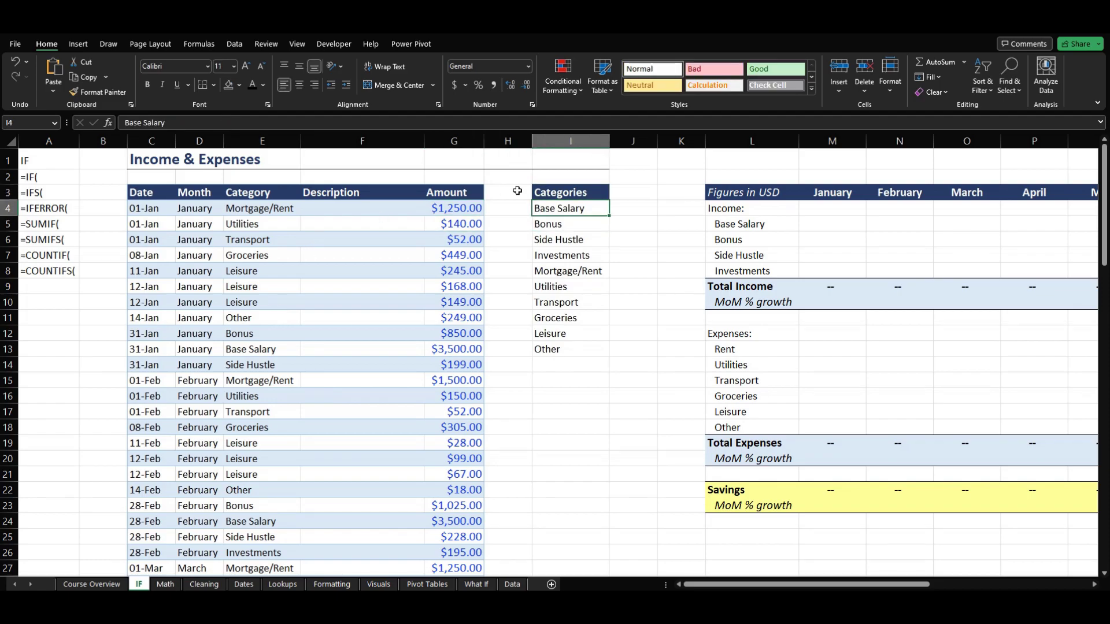
left_click(258, 213)
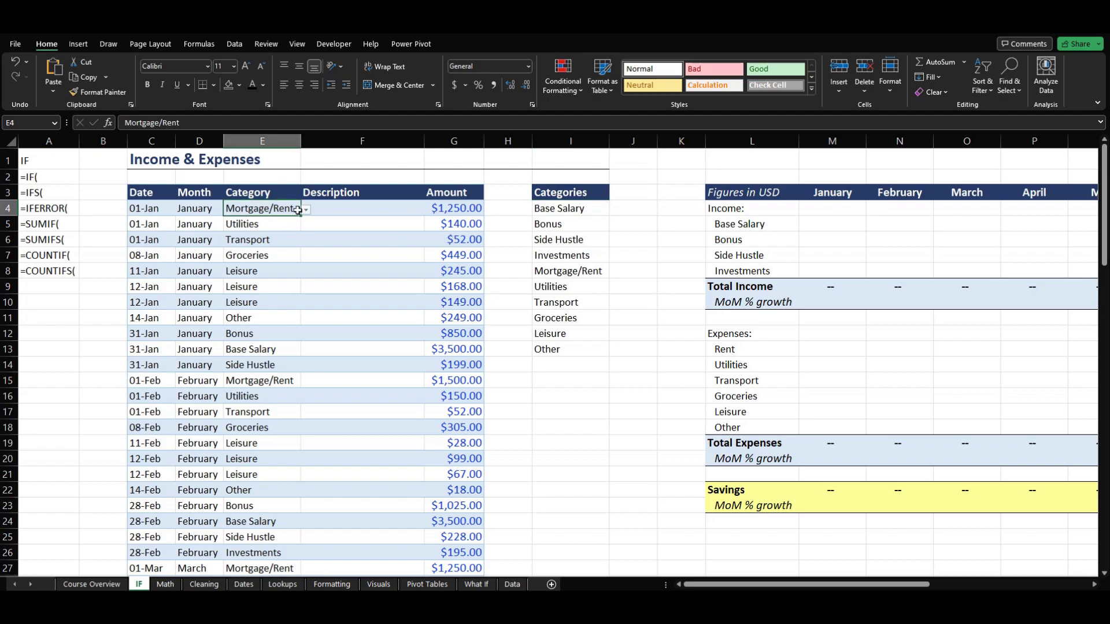
left_click(306, 210)
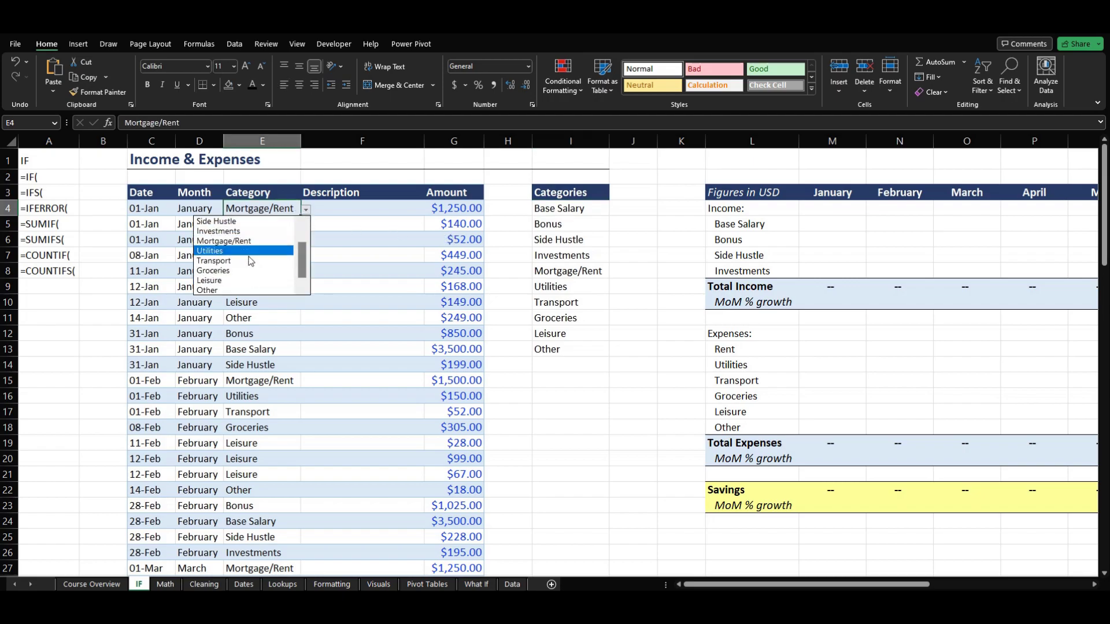
key("Escape")
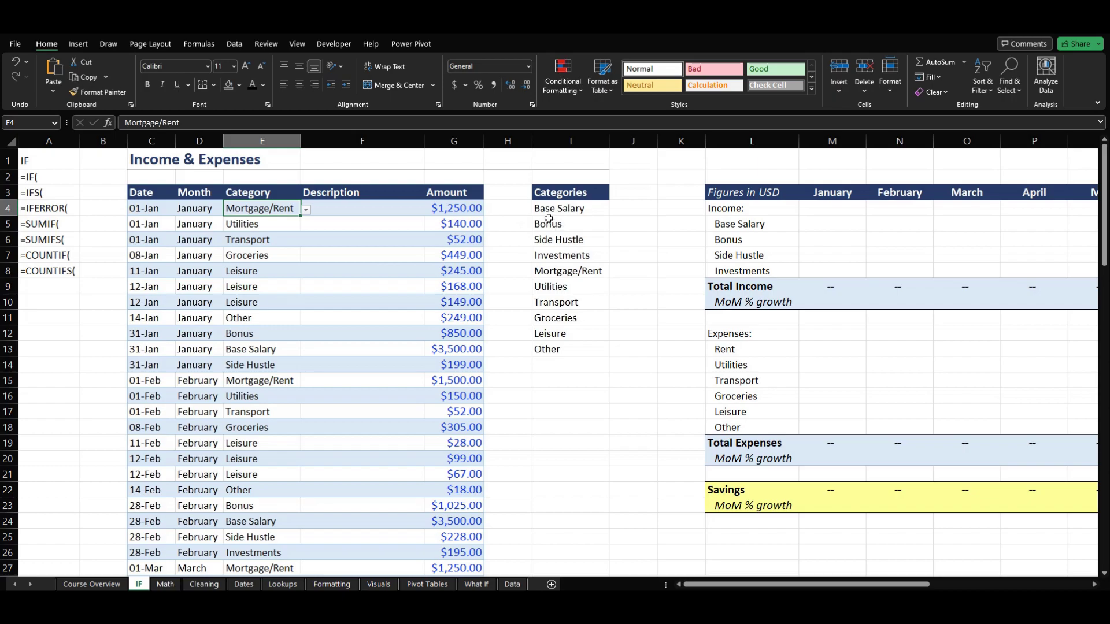
left_click(584, 425)
left_click(564, 411)
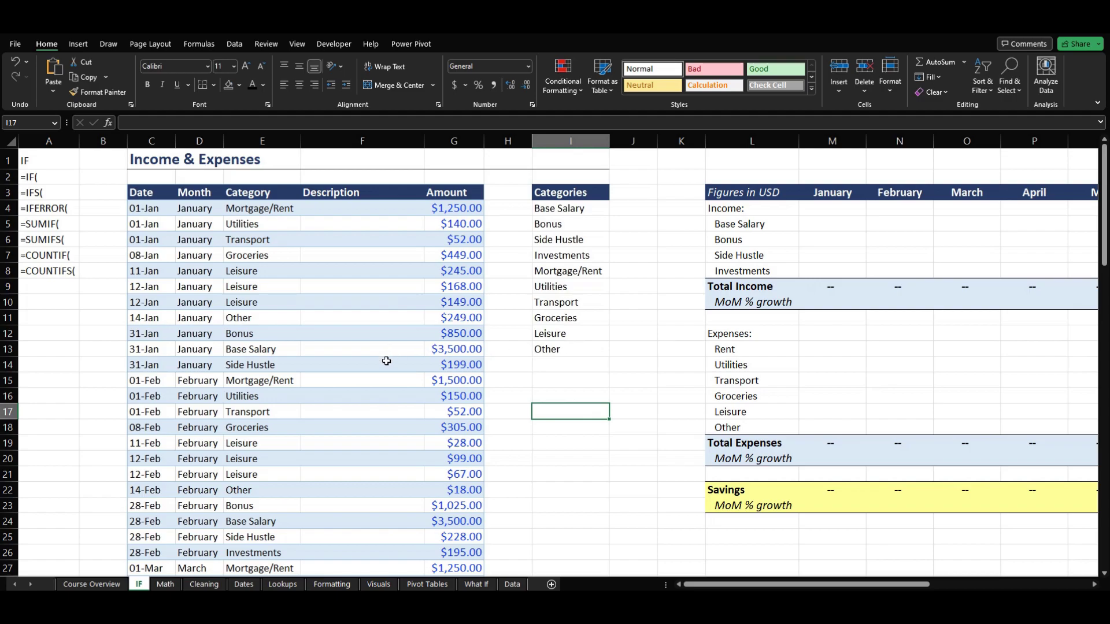
Look over the transactions and the January income cells of the summary, from Base Salary to Investments
scroll(386, 361, "down", 1)
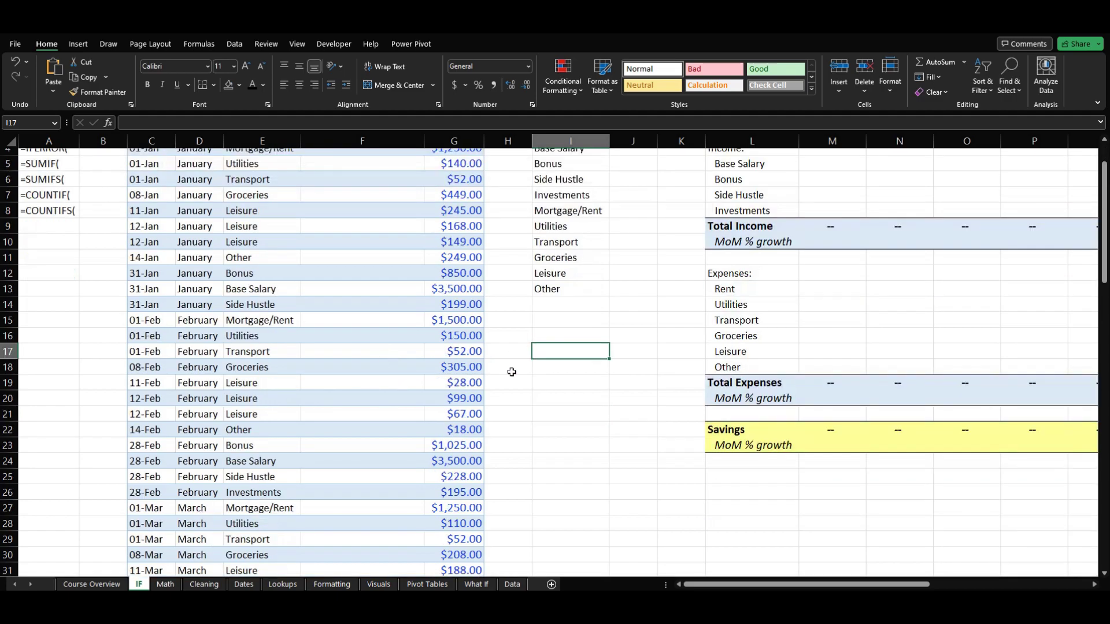
scroll(512, 372, "up", 1)
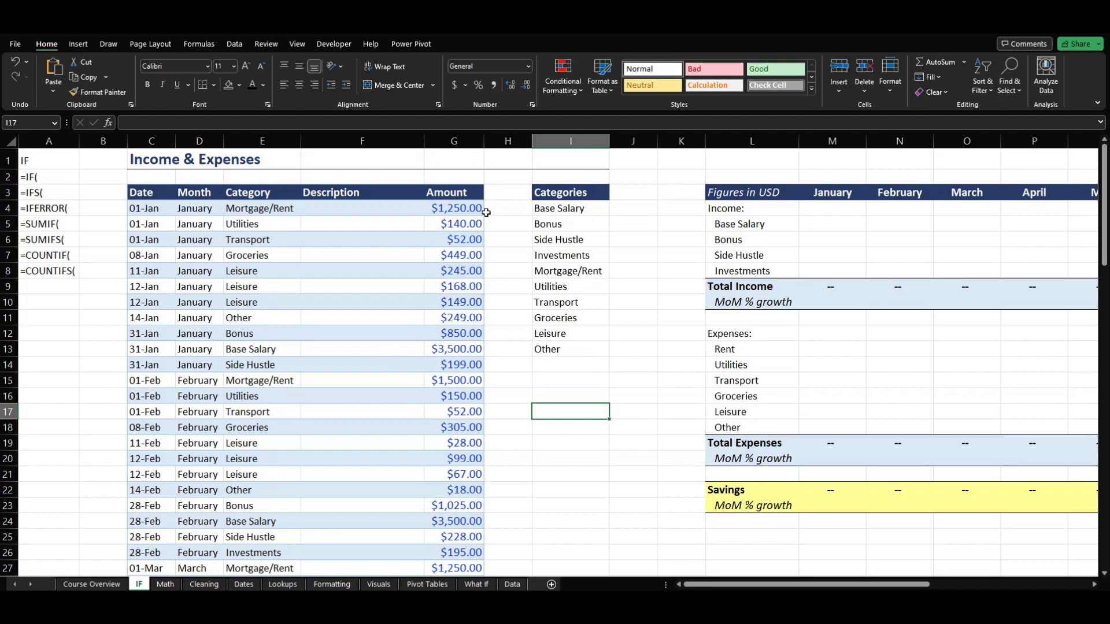
left_click(849, 227)
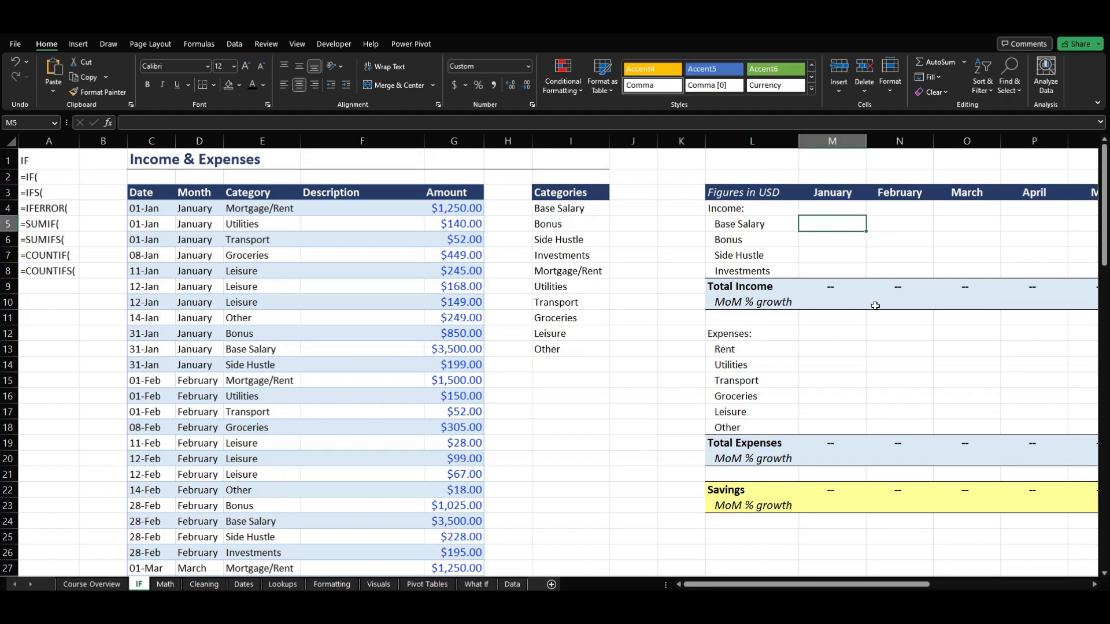
key("Down")
key("Down")
key("Down")
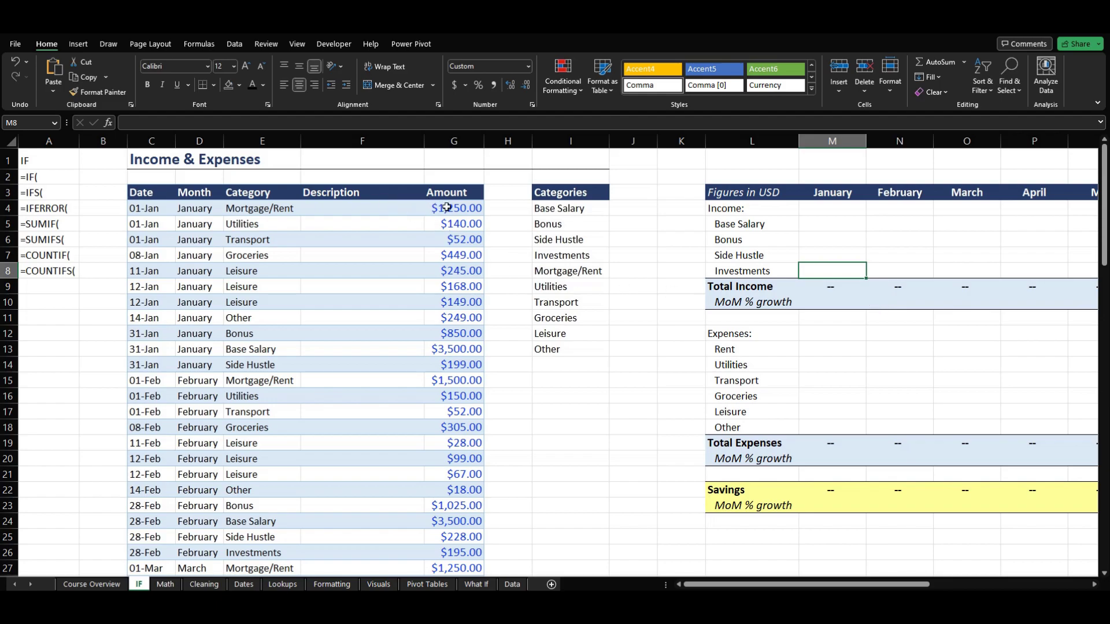
Try entering 1250 manually as the January Rent expense in cell M13, and clear the cell again
left_click(812, 349)
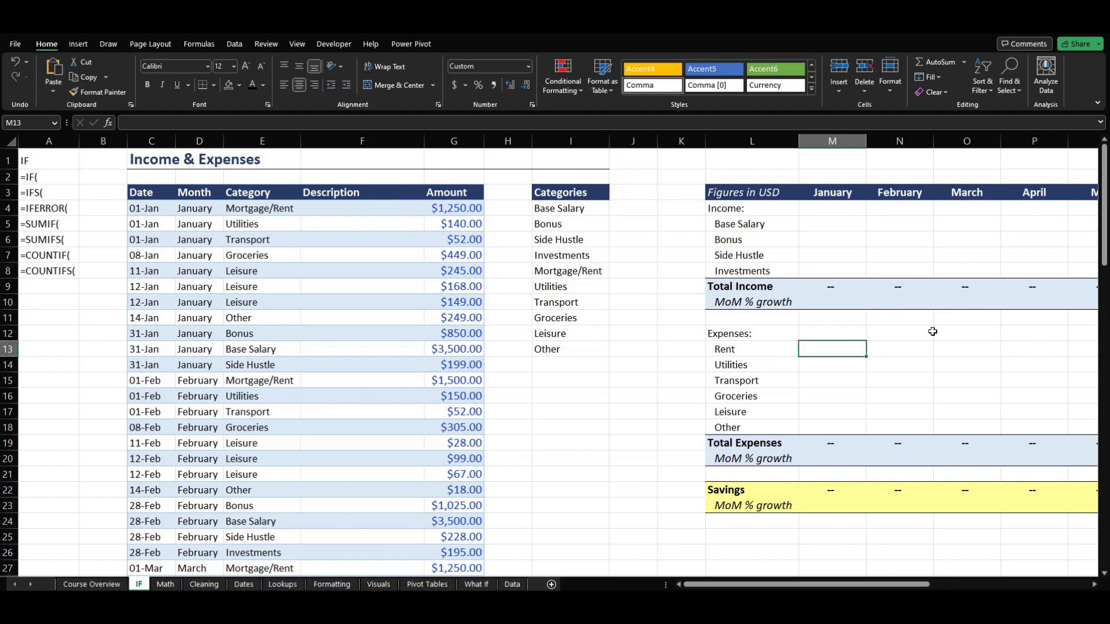
type("150")
key("BackSpace")
key("BackSpace")
type("250")
key("Return")
key("Up")
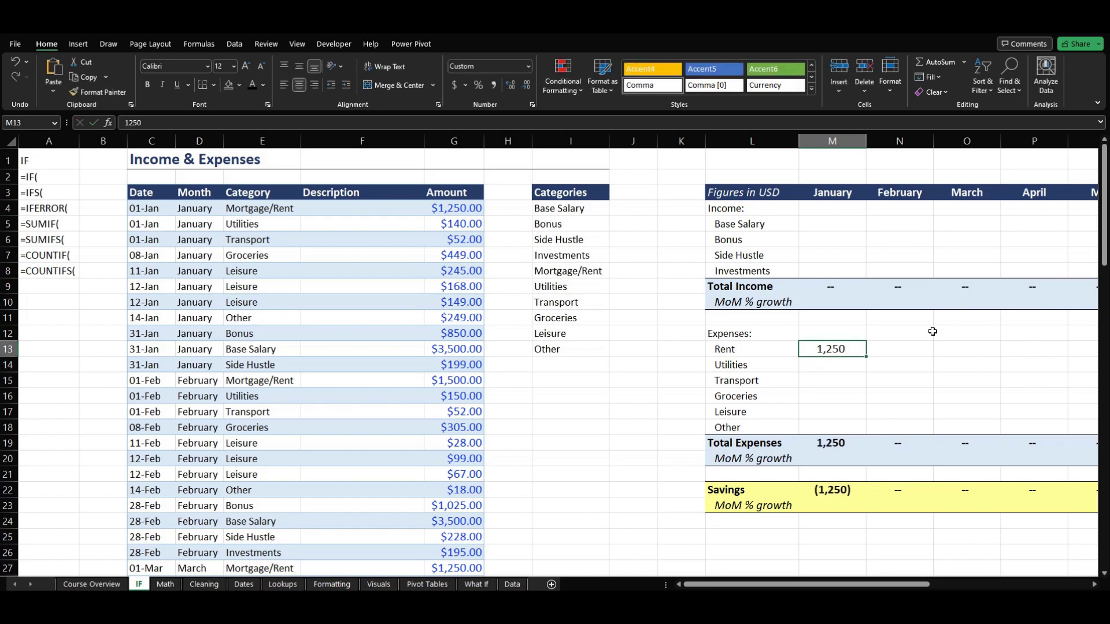
key("Delete")
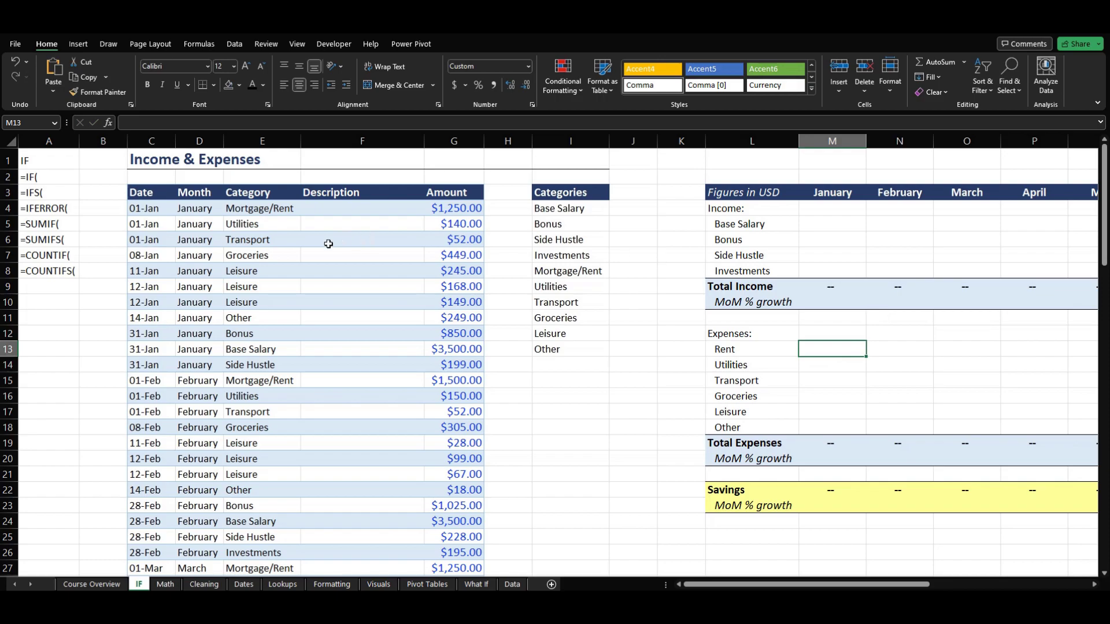
Examine the months and amounts of the three February Leisure transactions in rows 19 to 21
scroll(277, 431, "down", 2)
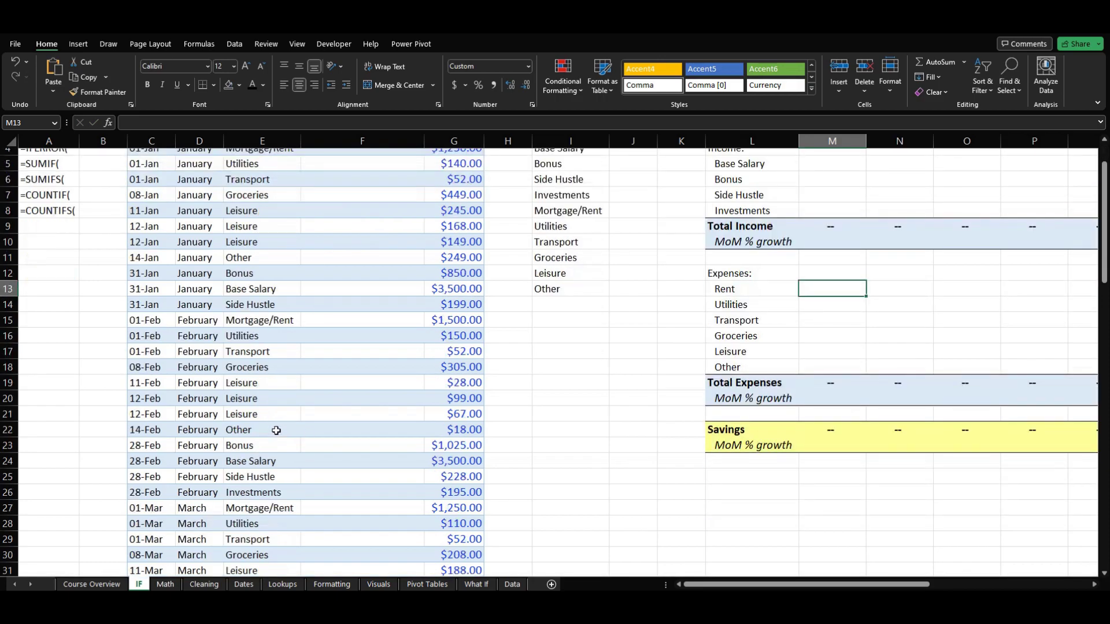
scroll(276, 431, "up", 2)
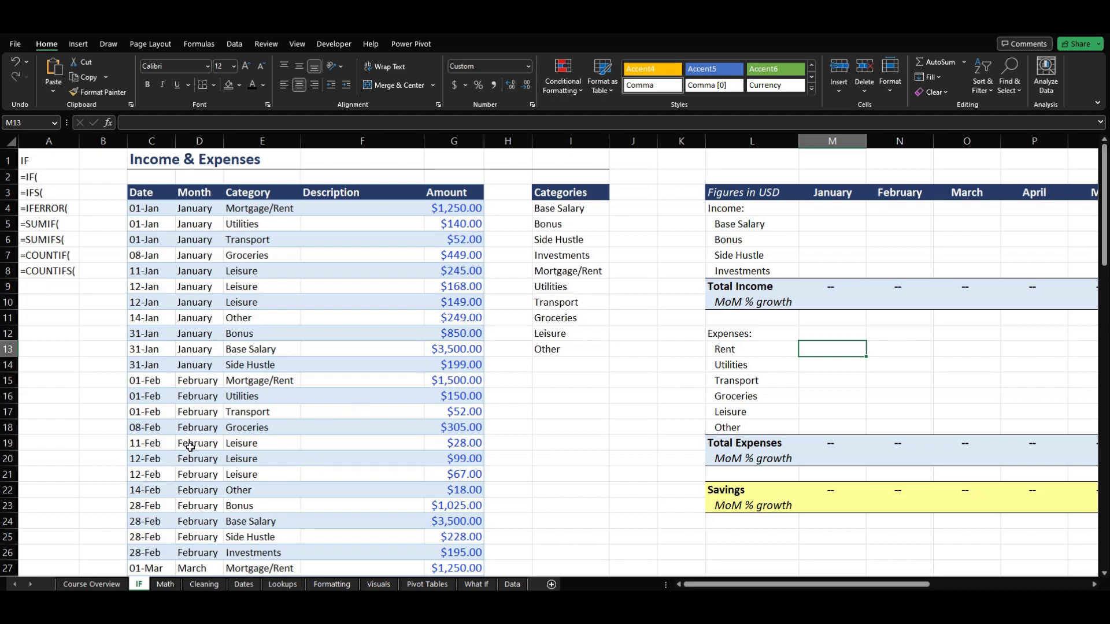
left_click_drag(190, 447, 200, 475)
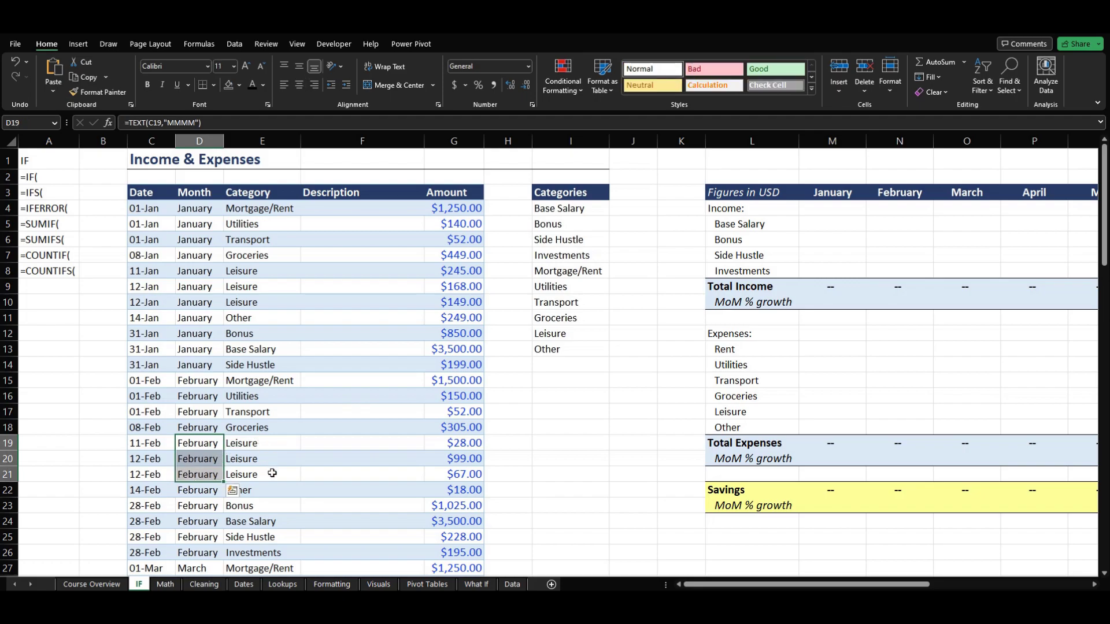
left_click_drag(441, 441, 446, 473)
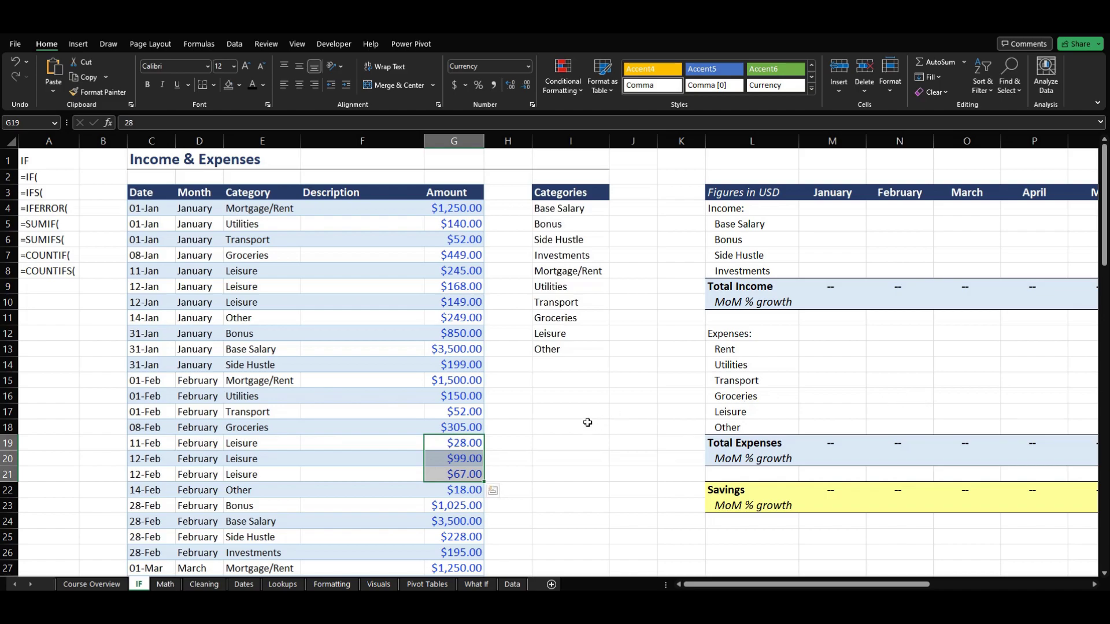
left_click(572, 443)
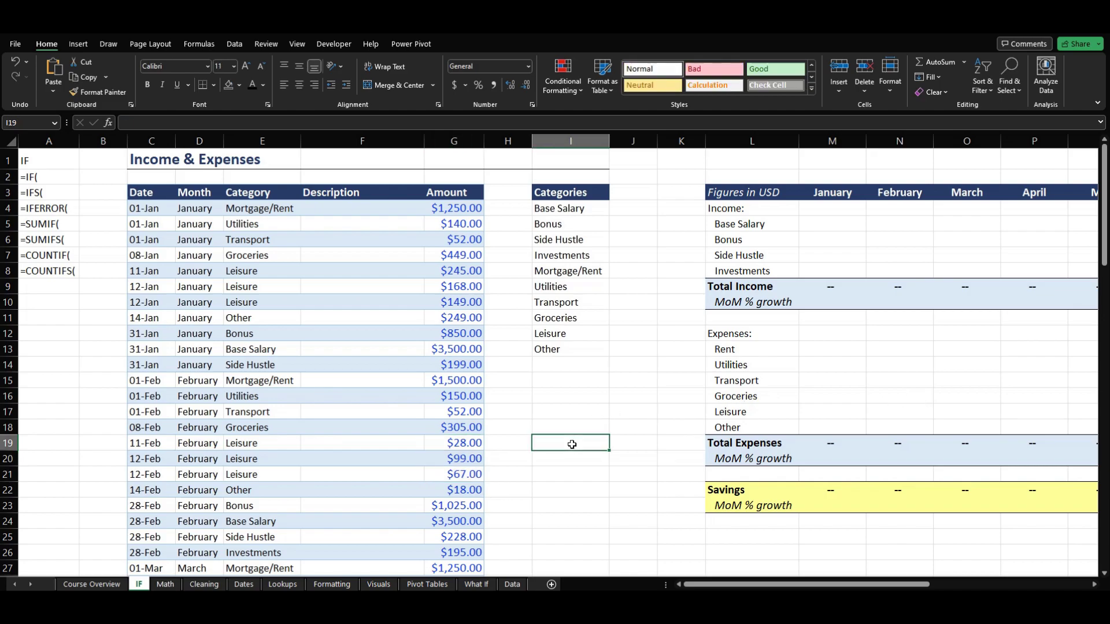
Enter the formula =IF(G17=0, "Yes", "No") in cell I17 to test the Transport amount
left_click(470, 443)
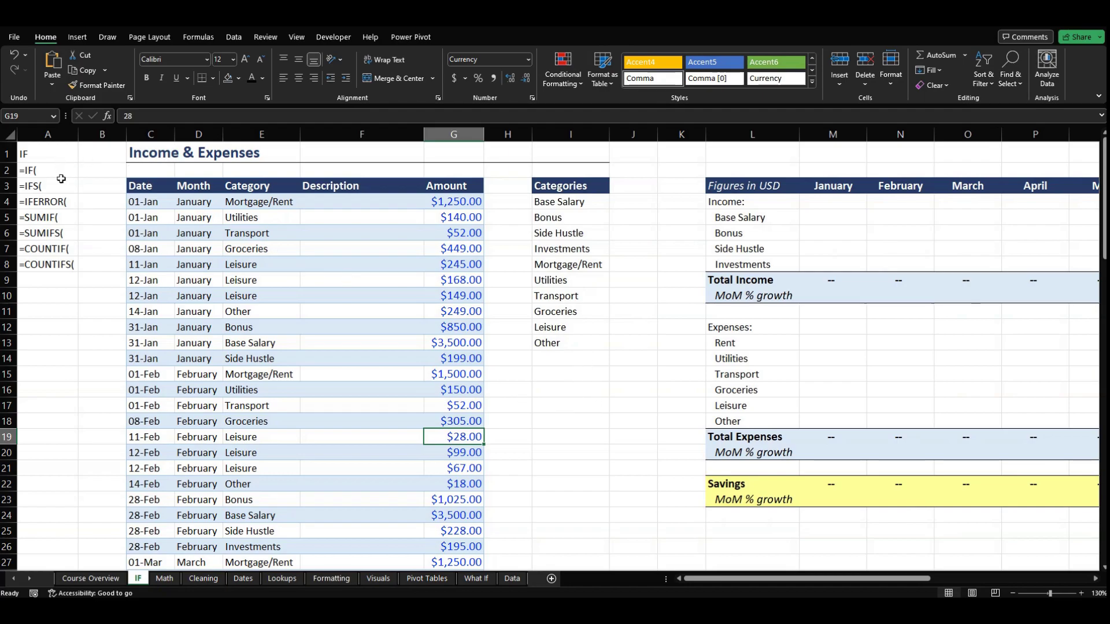
left_click(549, 406)
type("=")
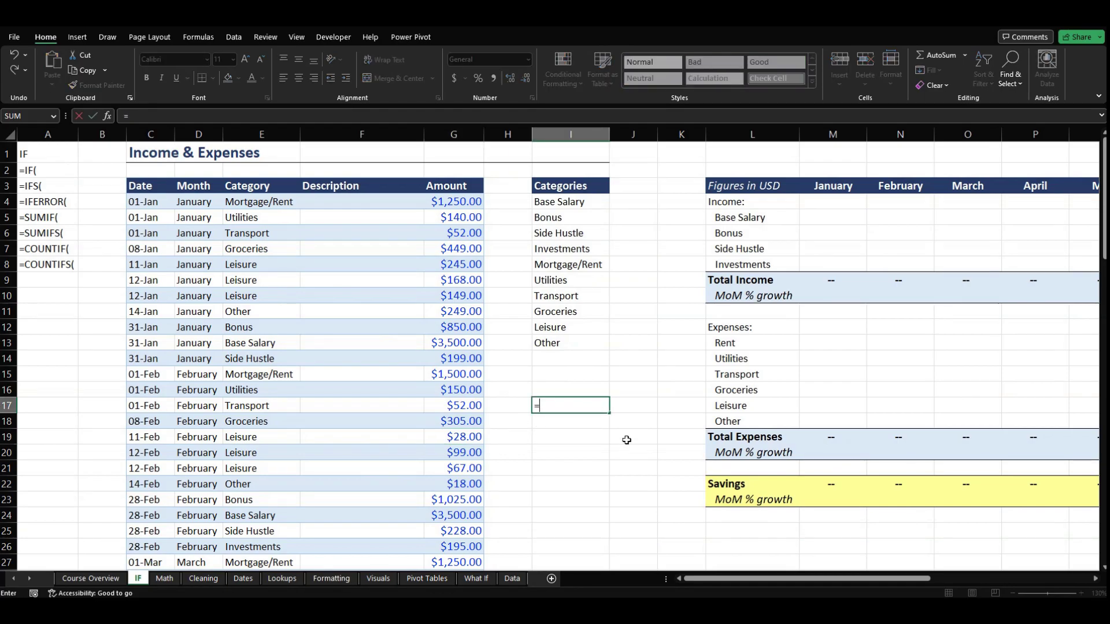
type("if")
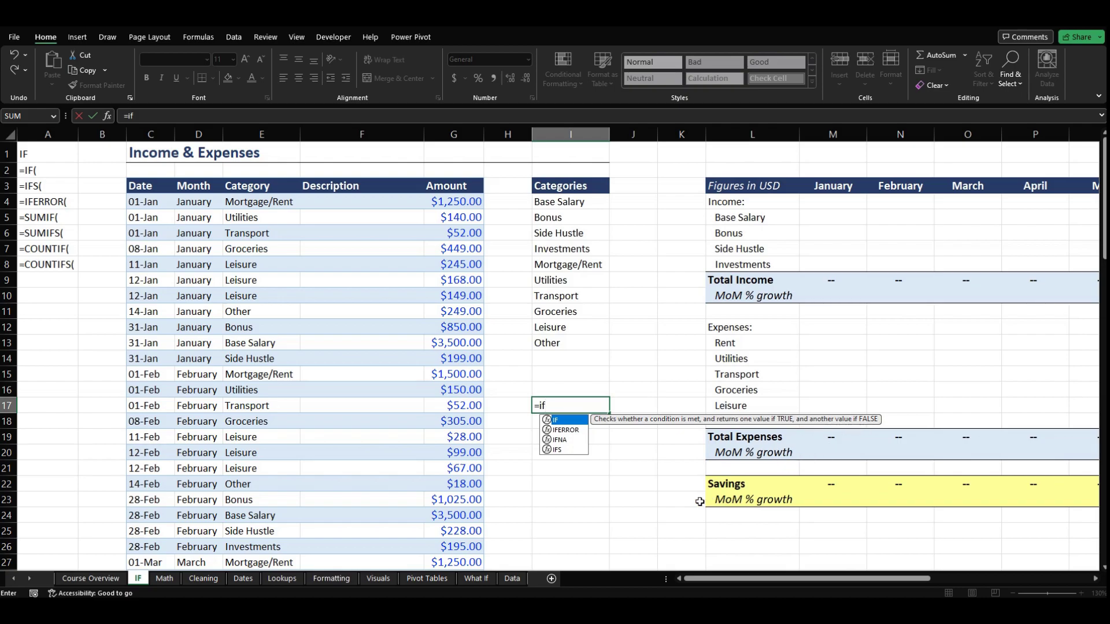
key("Tab")
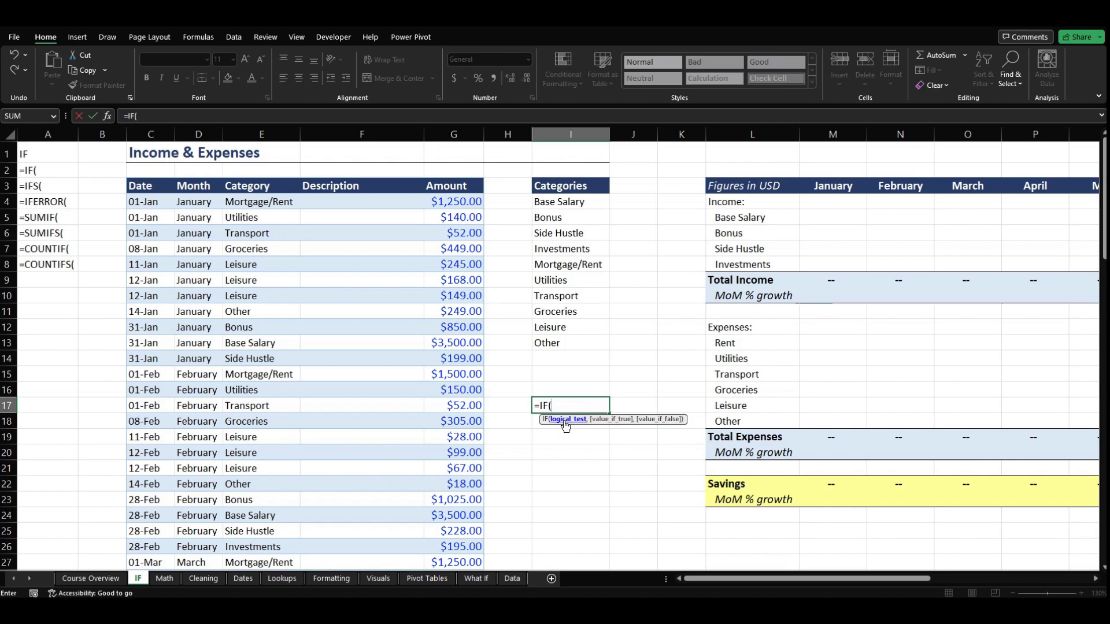
left_click(450, 405)
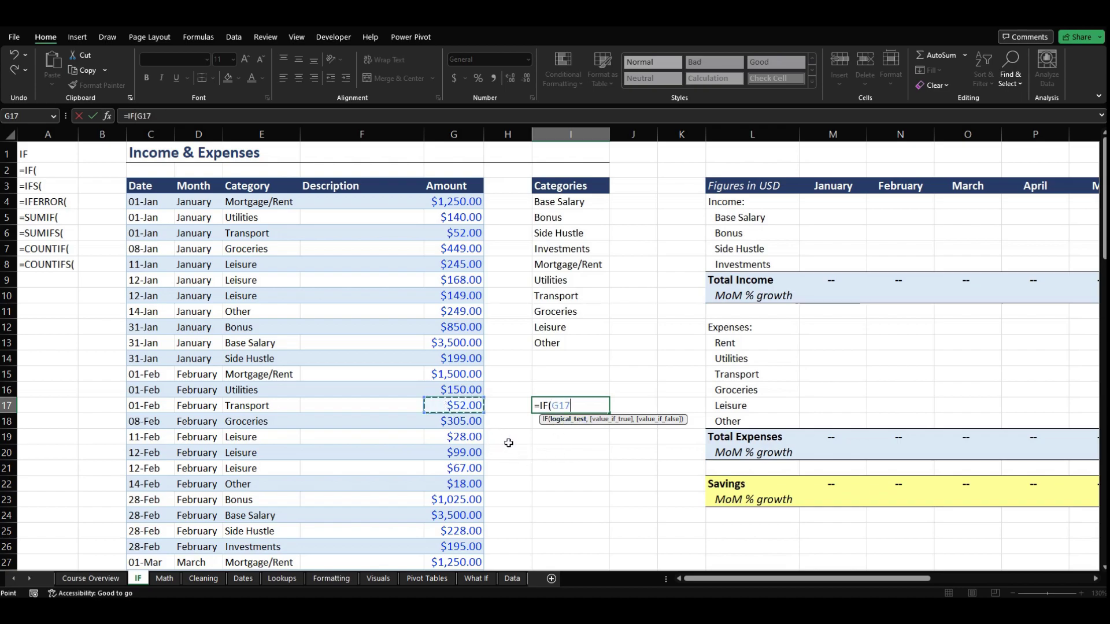
type("=0,")
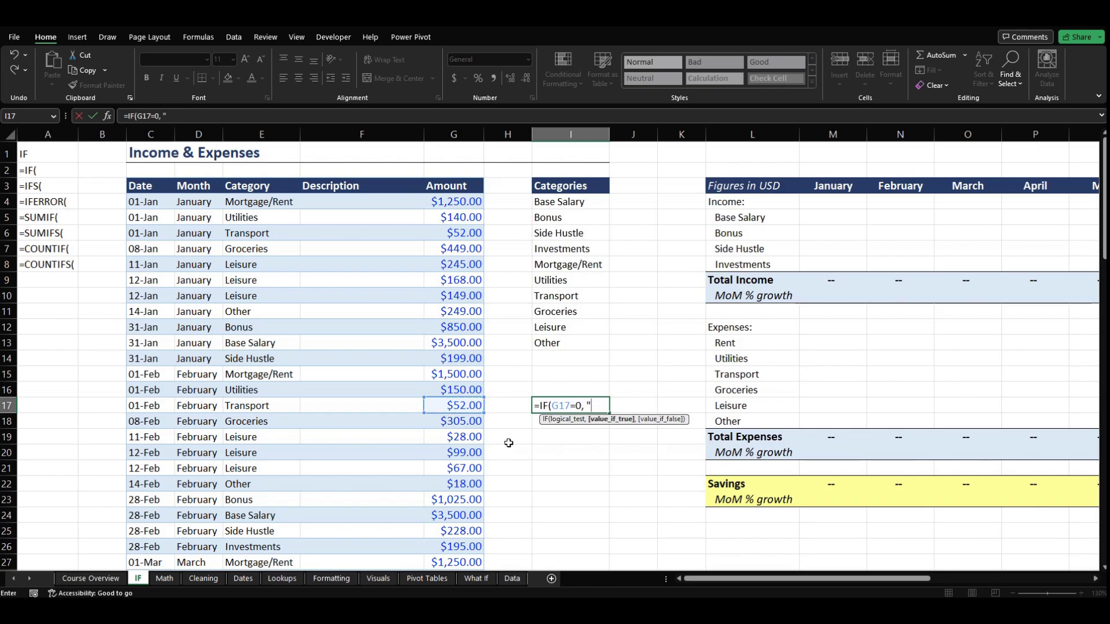
type(" \"Yes\", \"No\"")
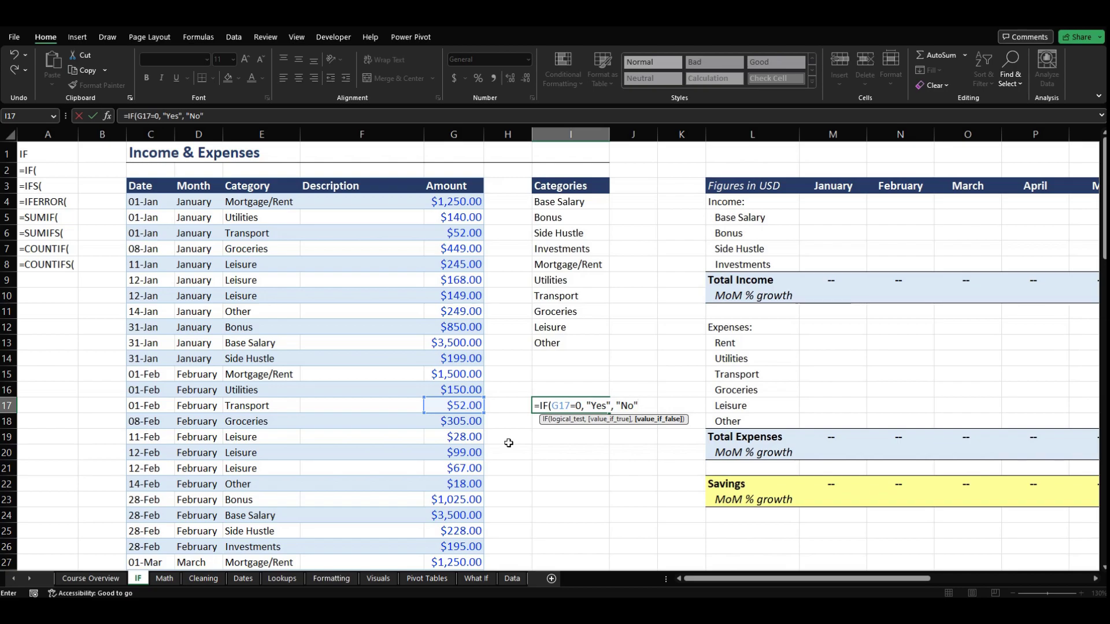
type(")")
key("Return")
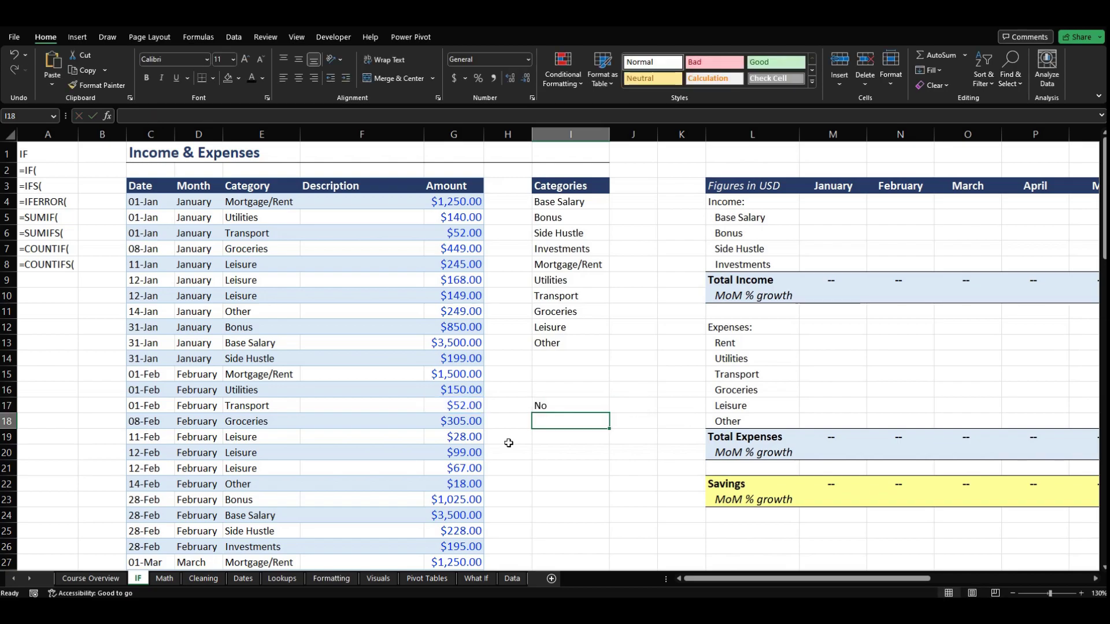
key("Up")
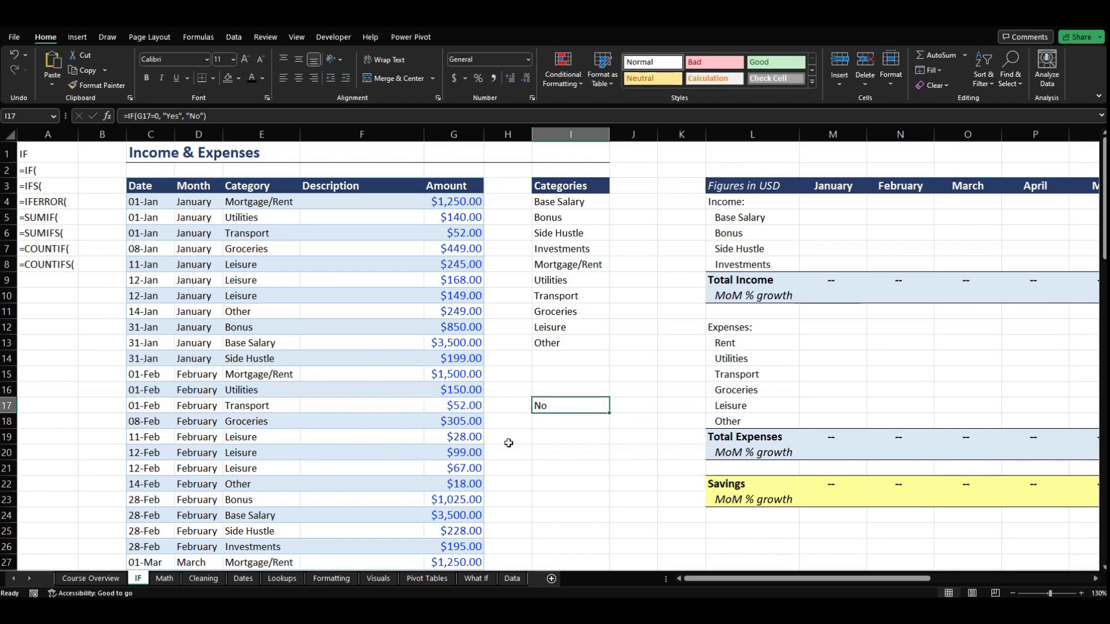
Change the logical test of the IF formula in I17 to G17>0
double_click(541, 407)
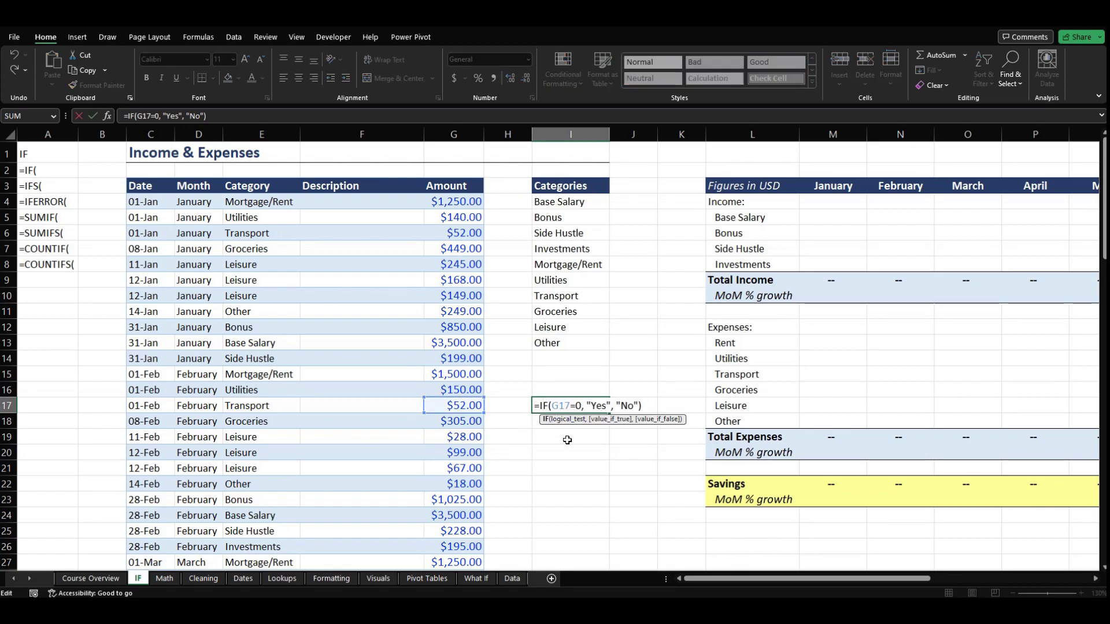
left_click(579, 406)
key("BackSpace")
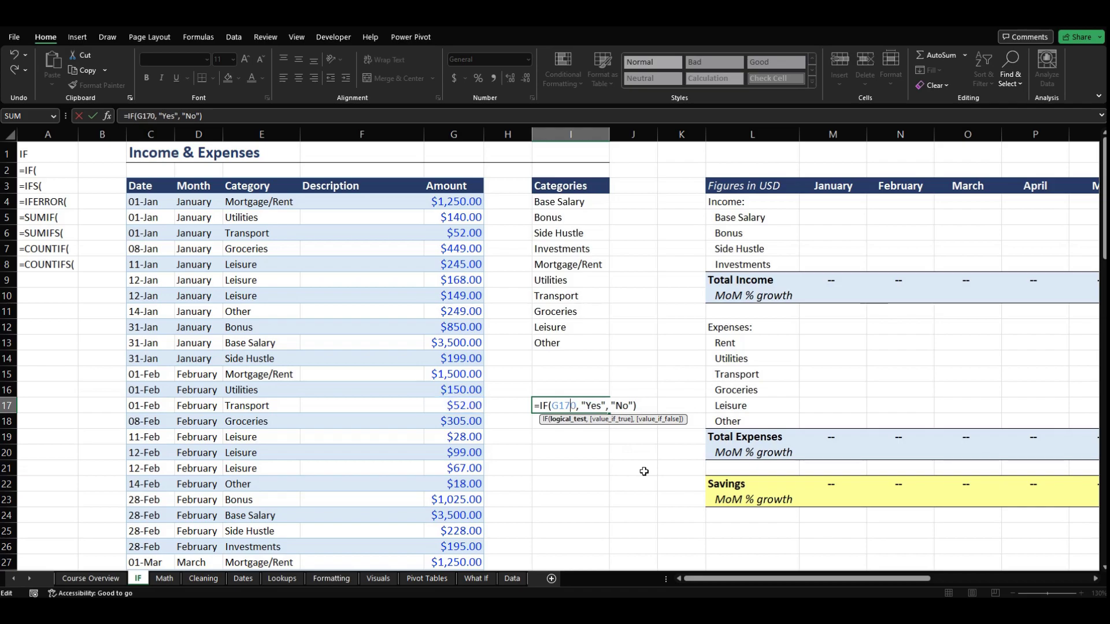
type(">")
key("Return")
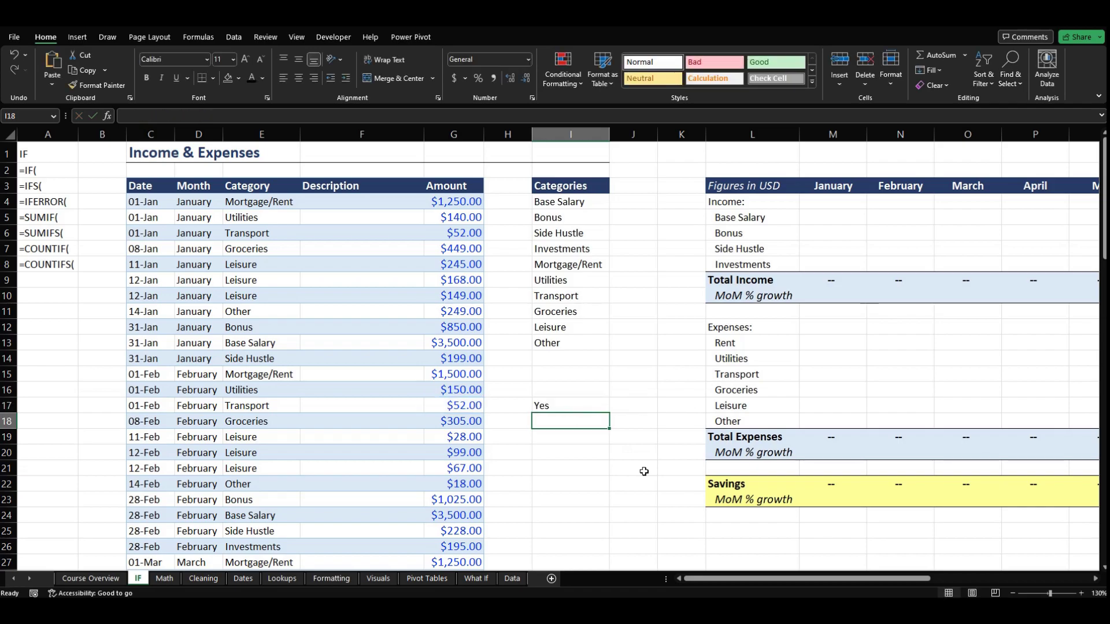
key("Up")
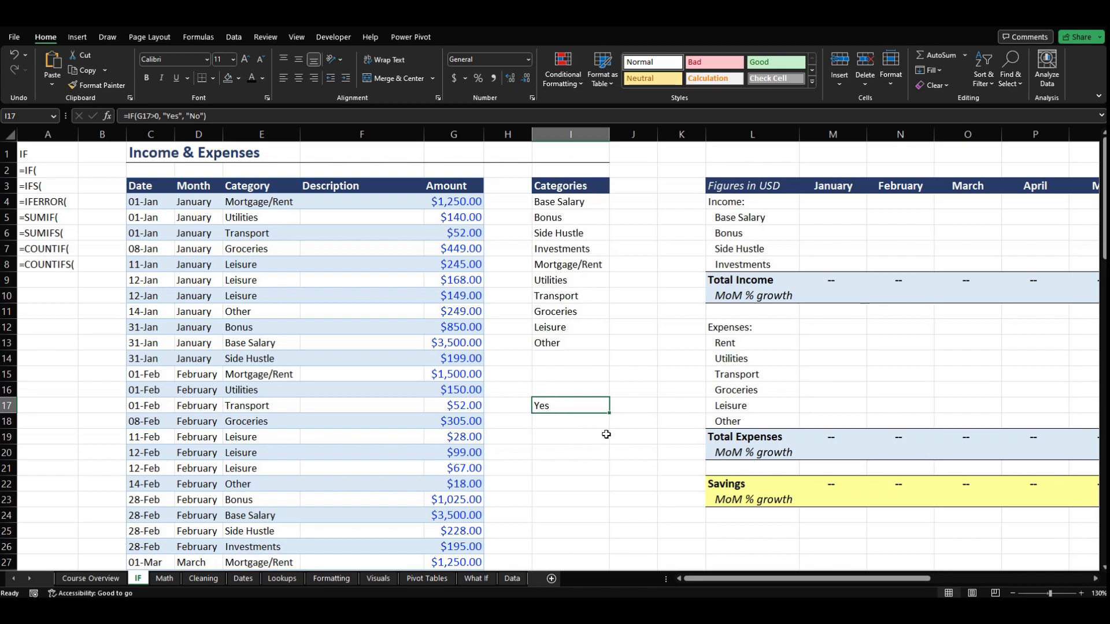
Replace the value-if-true text in the I17 formula with "Of Course", and clear the cell again
double_click(556, 405)
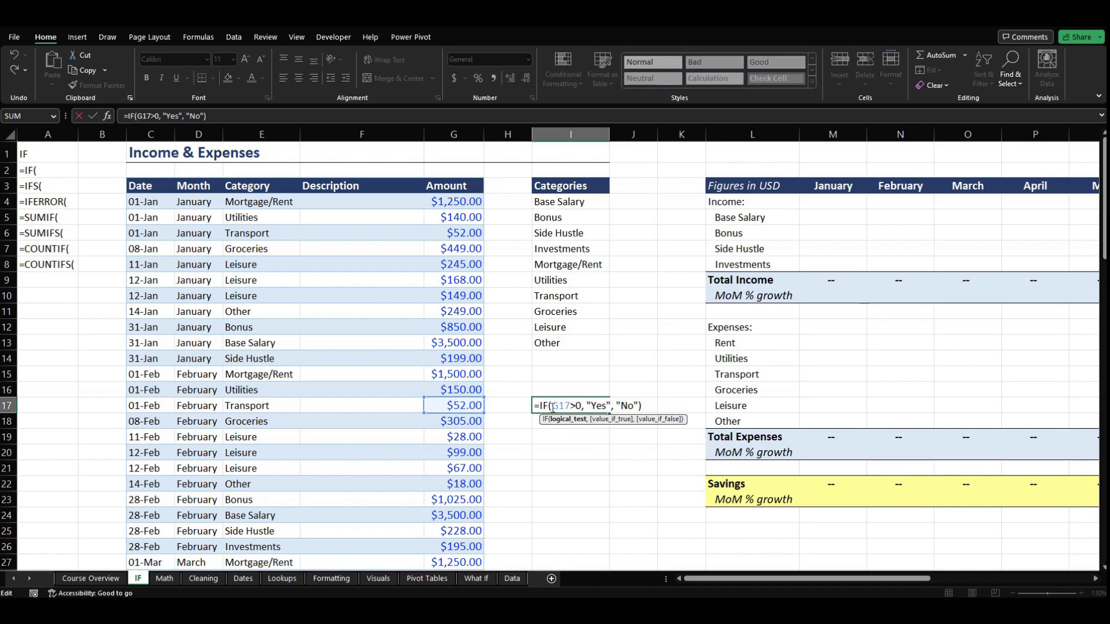
left_click(604, 405)
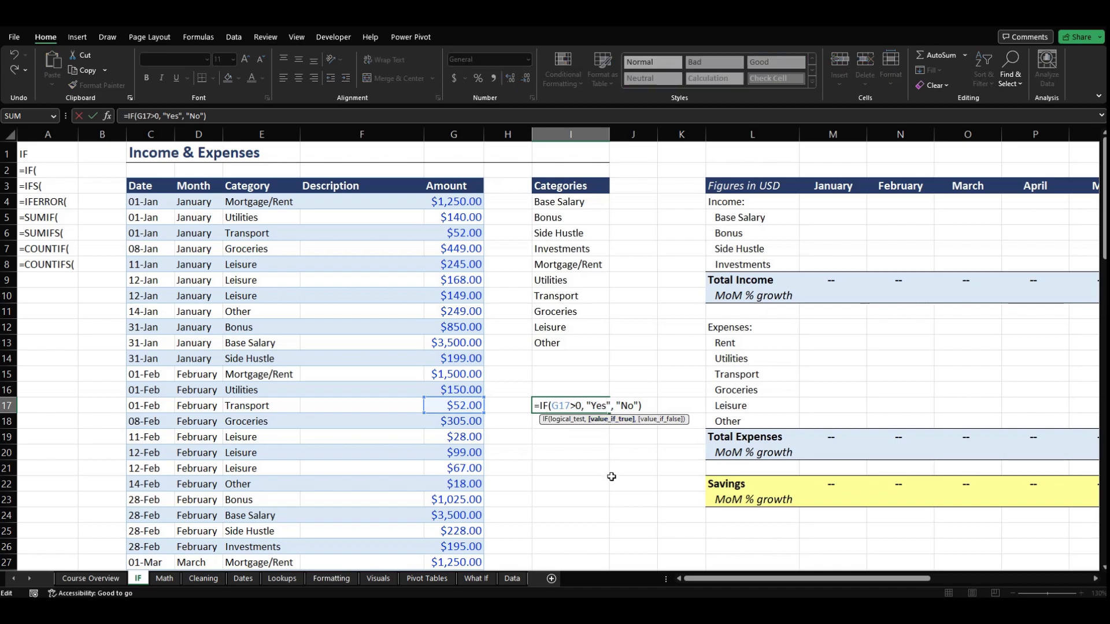
key("BackSpace")
key("BackSpace")
key("BackSpace")
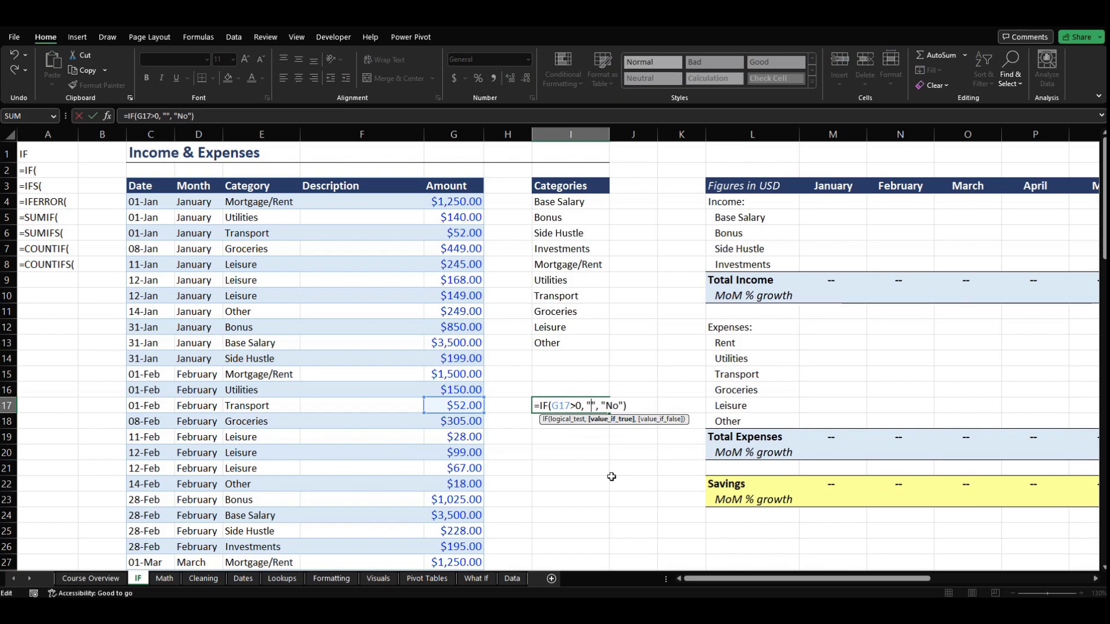
type("Of Course")
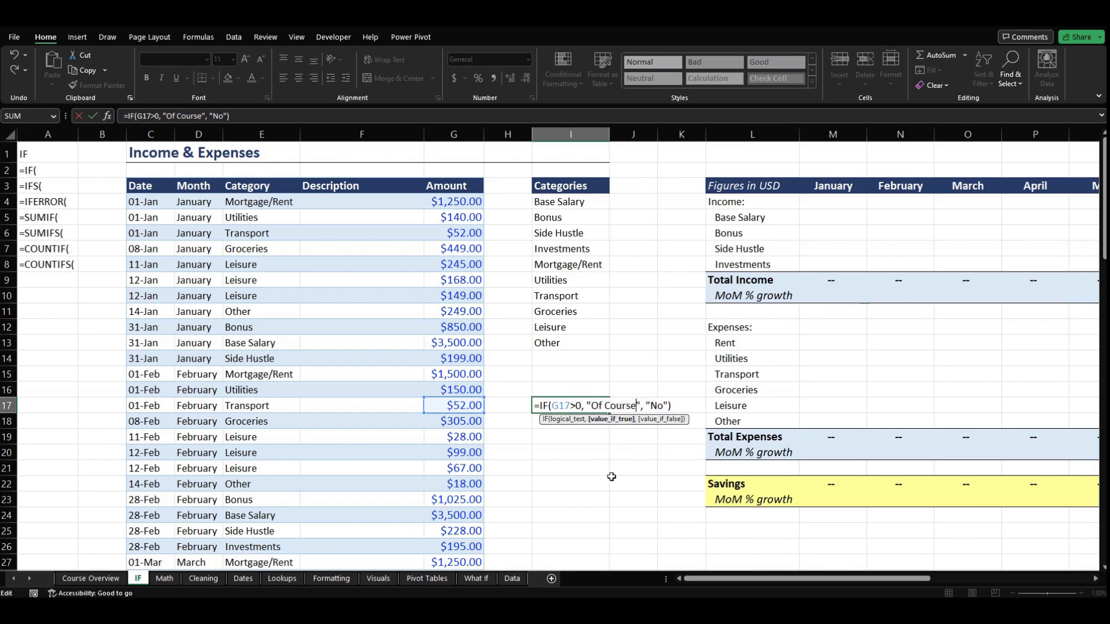
key("Return")
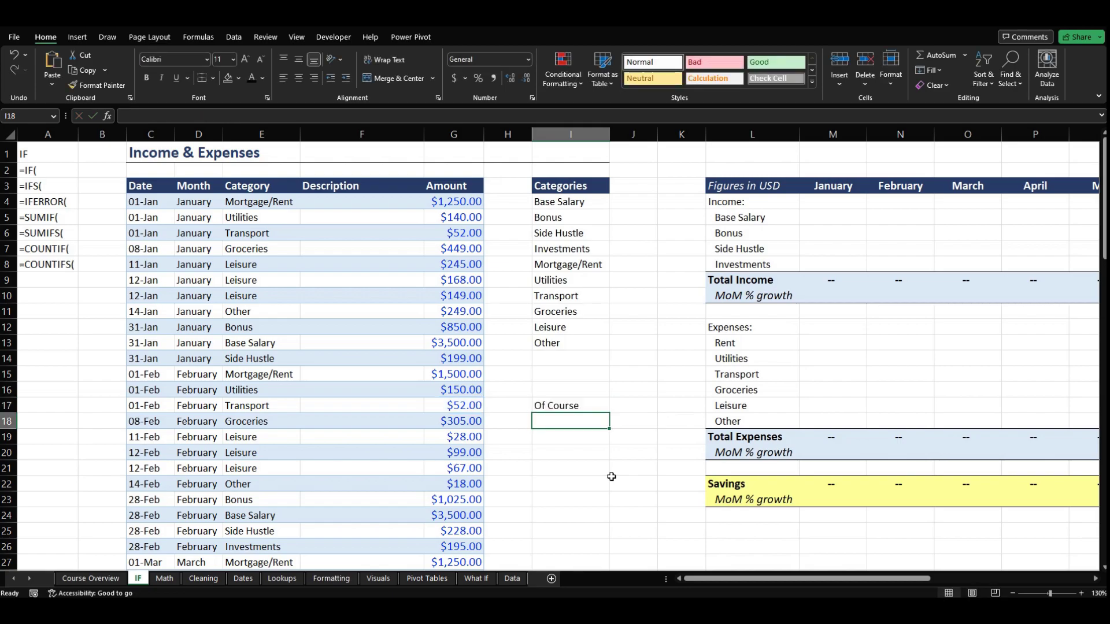
key("Up")
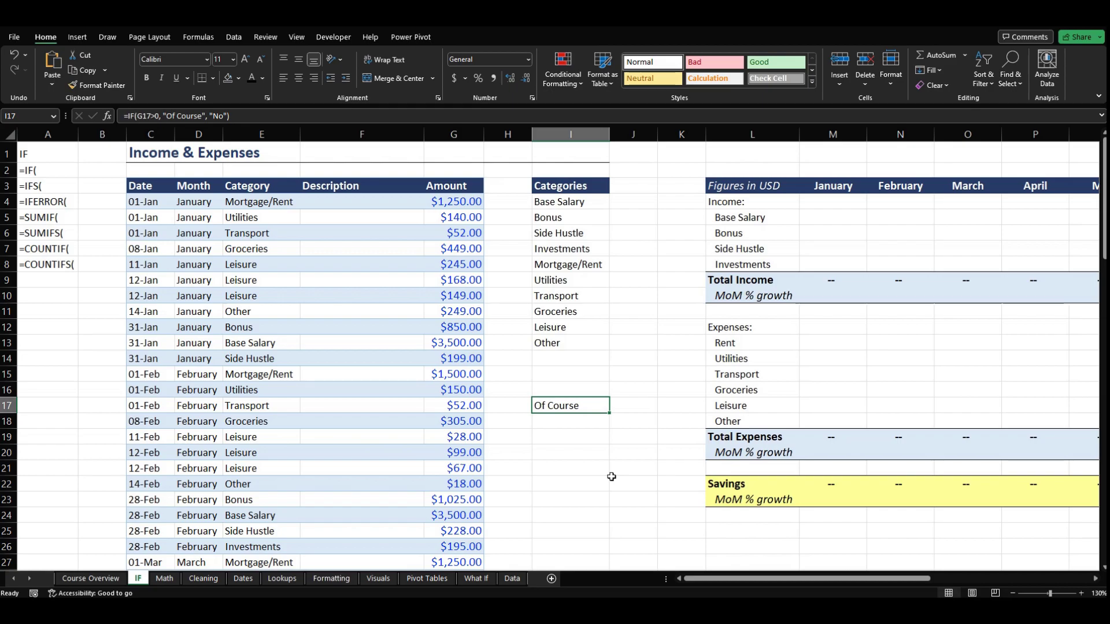
key("Delete")
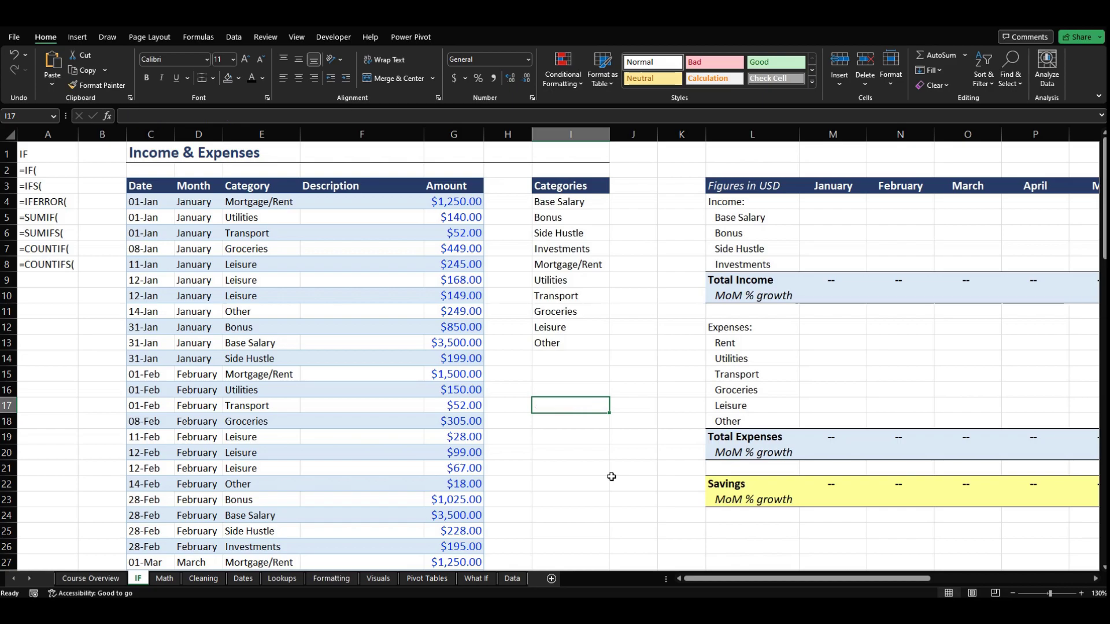
Enter the formula =IF(E4="Mortgage/Rent",1250,"No") as the first transaction's amount in cell G4
left_click(442, 207)
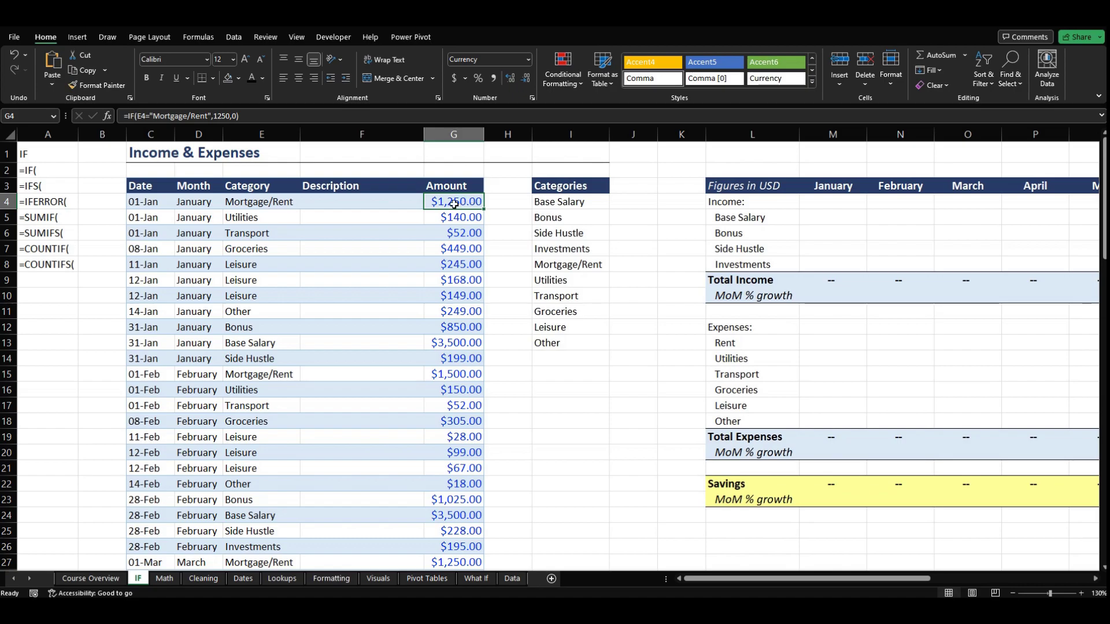
type("=")
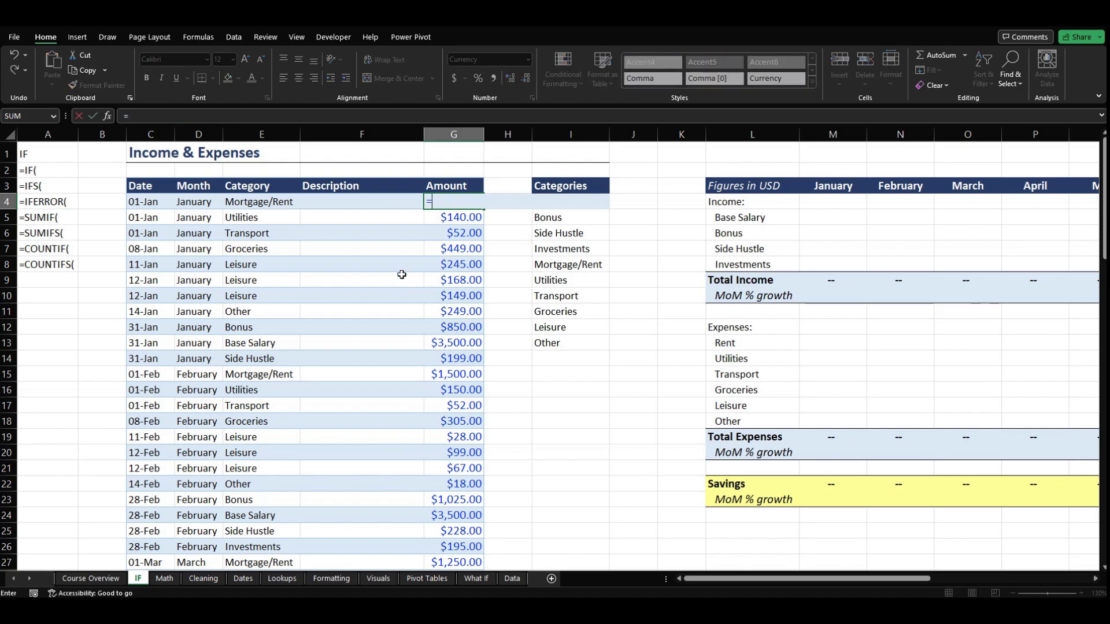
type("IF(")
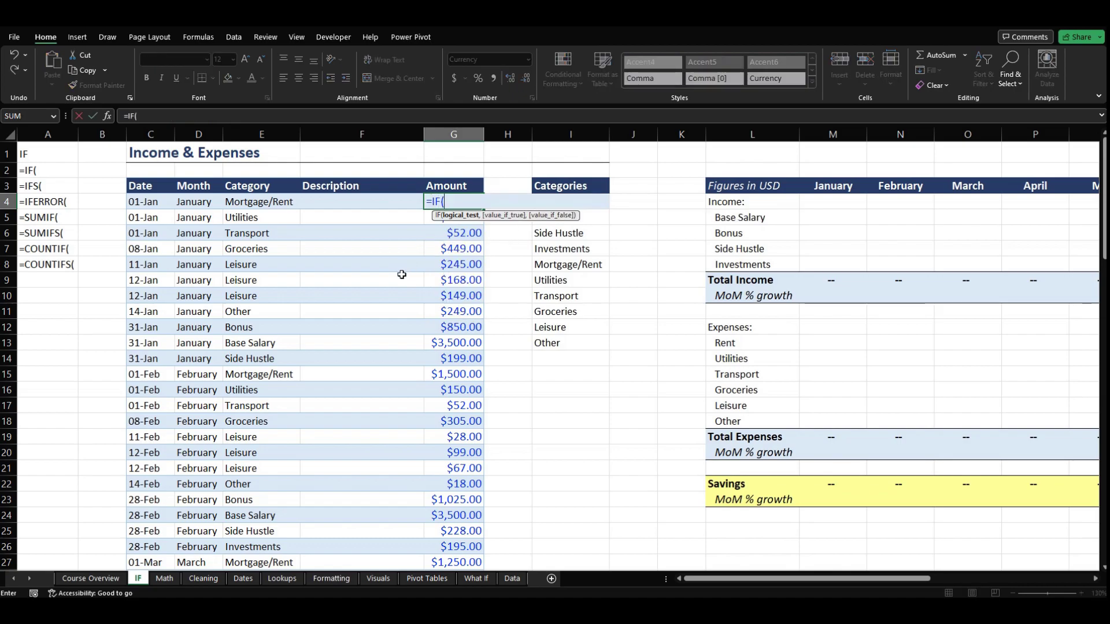
key("Left")
key("Left")
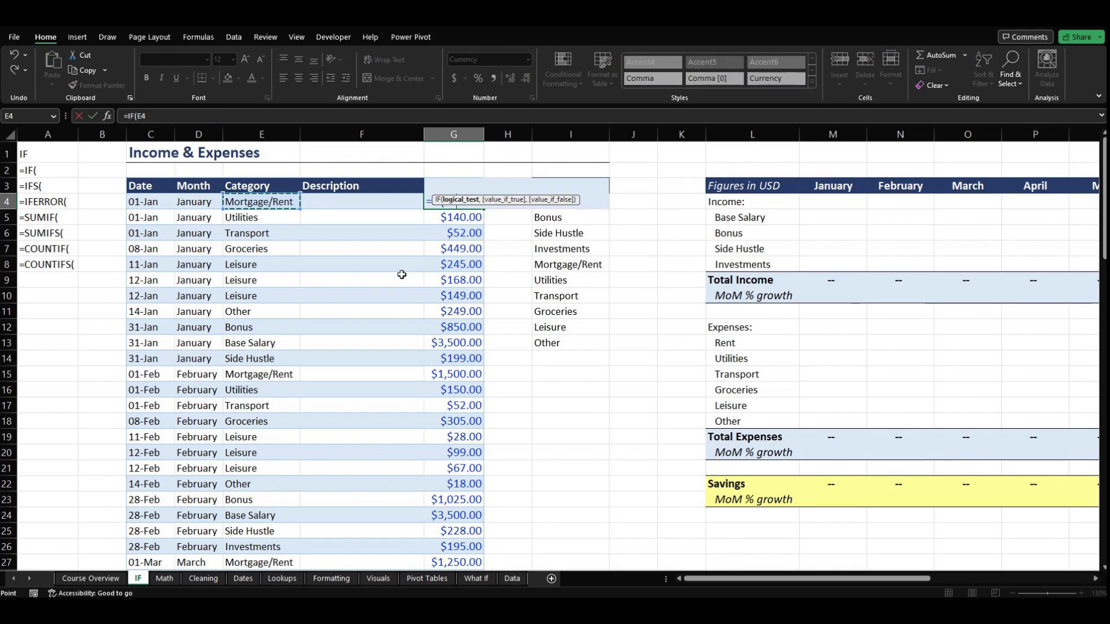
type("=")
type("\"Mortgage/Rent")
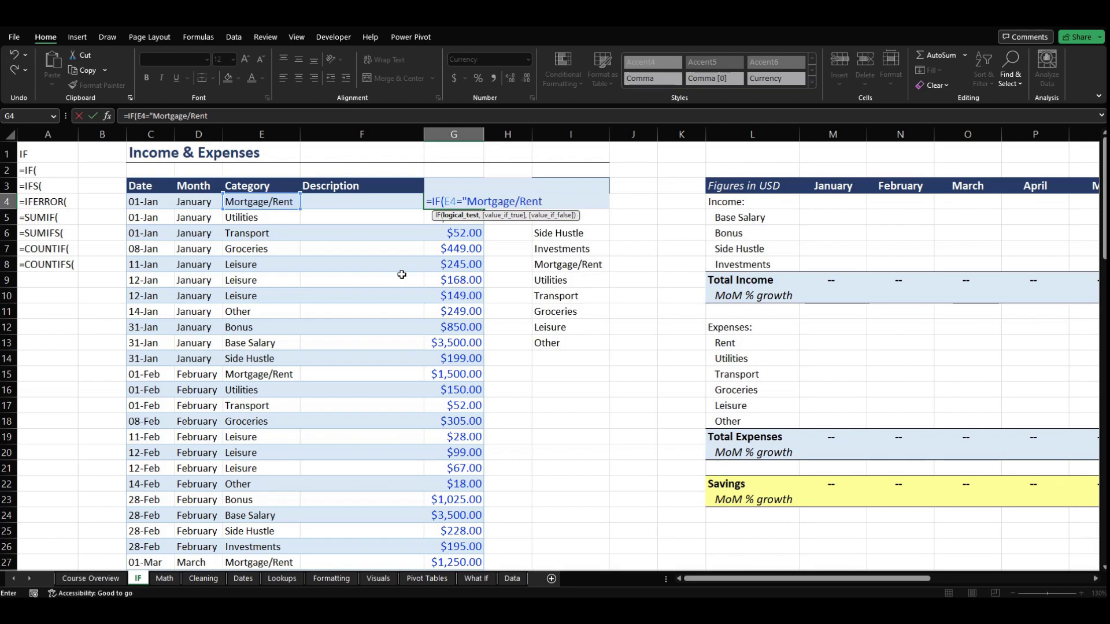
type("\",")
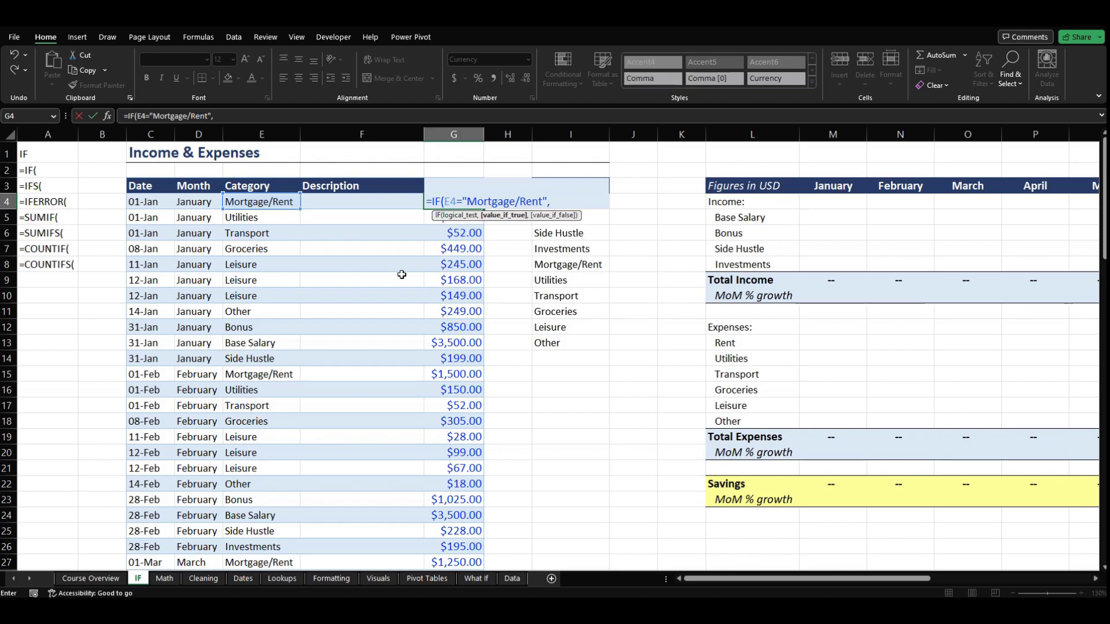
type("1250,")
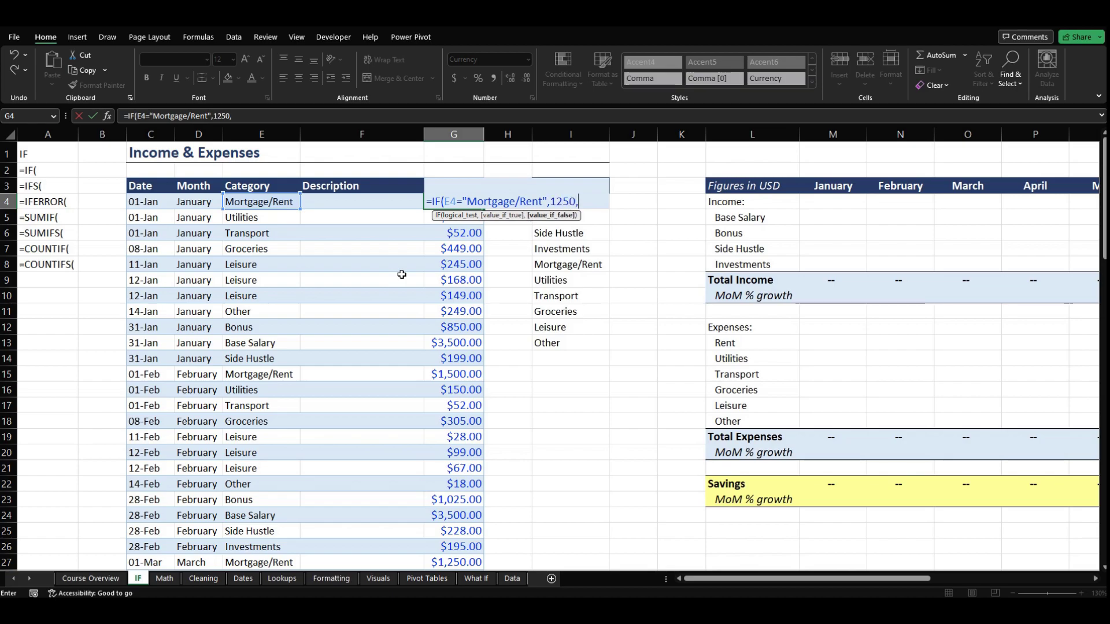
type("I")
key("BackSpace")
type("\"No\")")
key("Return")
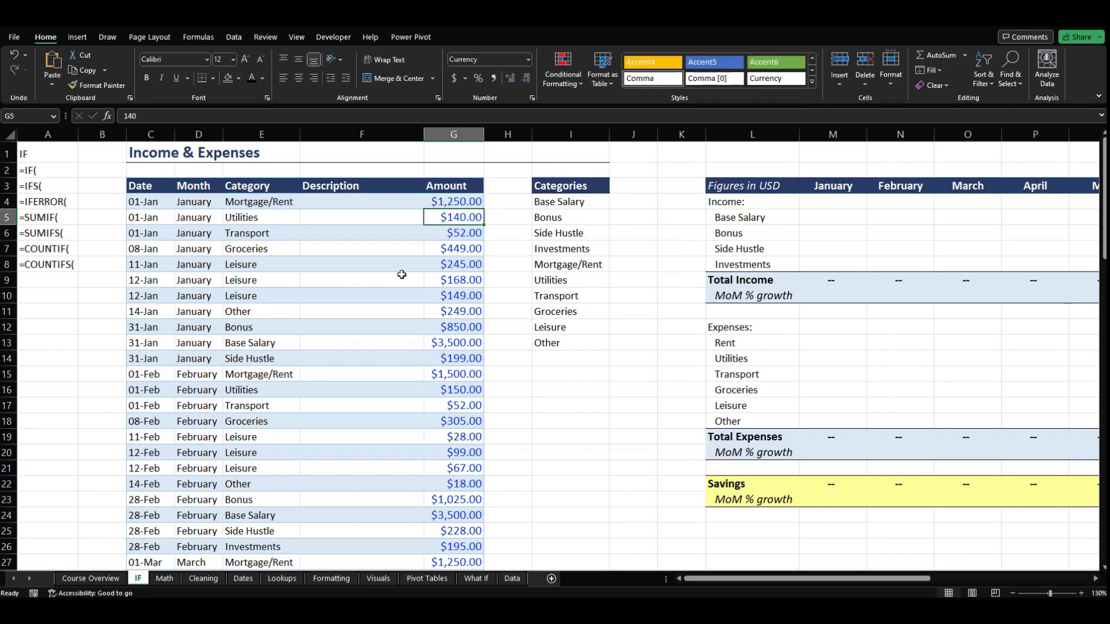
key("Up")
Test the G4 formula by switching the category in E4 to Transport and back to Mortgage/Rent
left_click(294, 202)
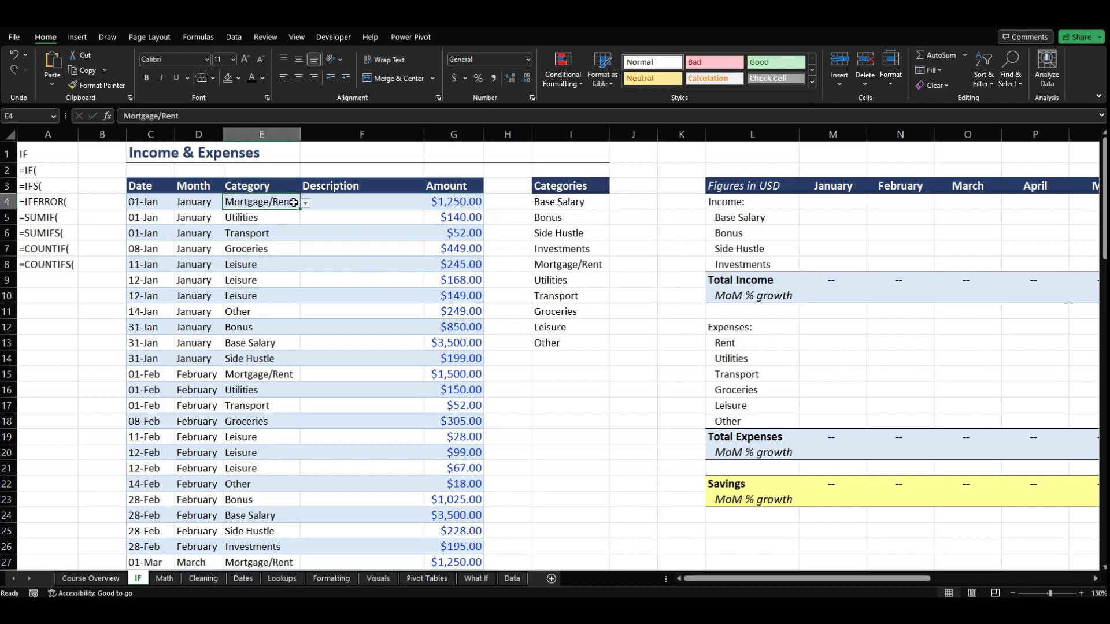
left_click(304, 203)
left_click(239, 256)
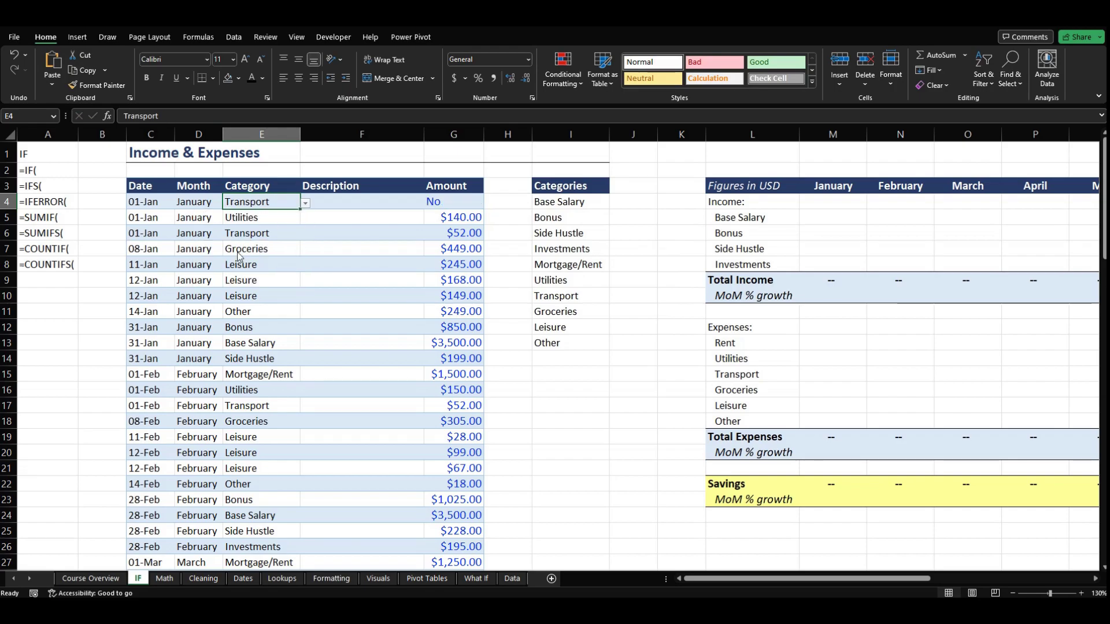
left_click(305, 203)
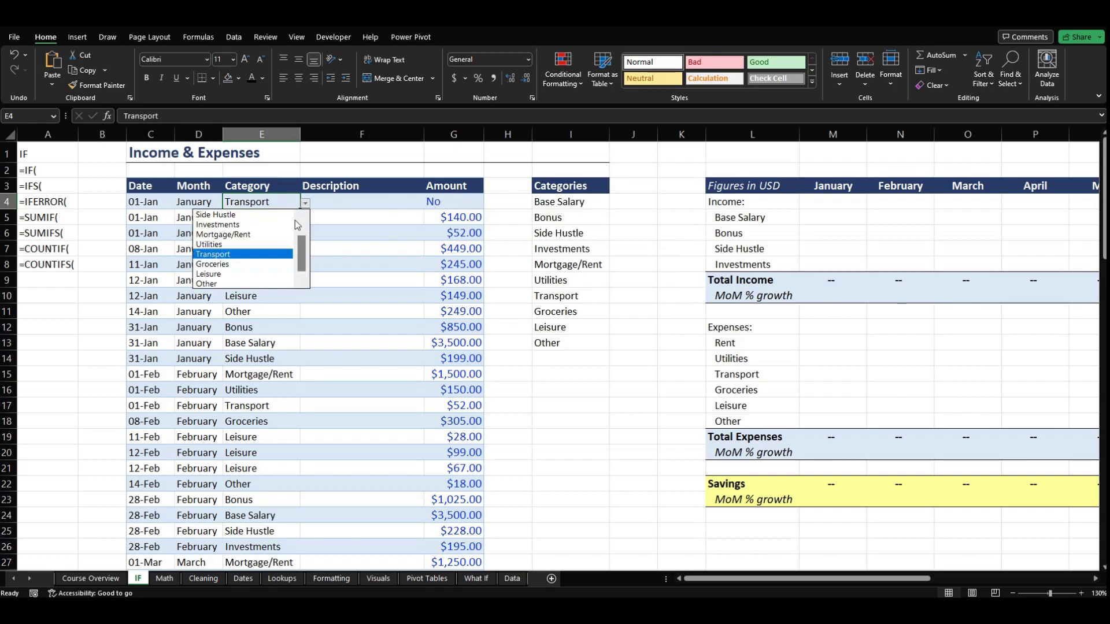
left_click(276, 234)
left_click(451, 203)
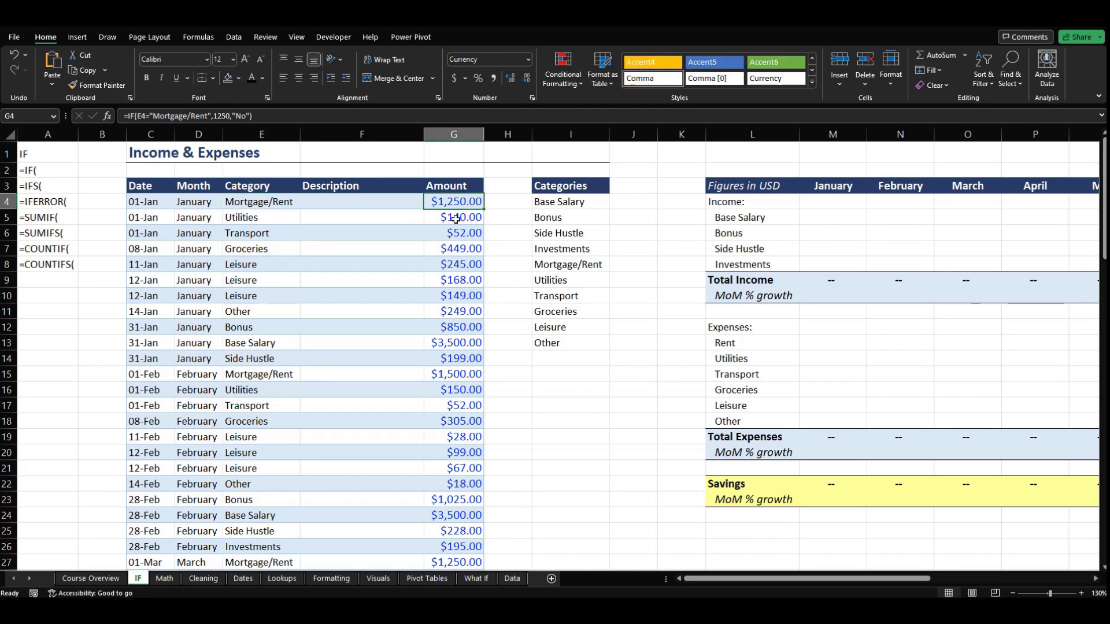
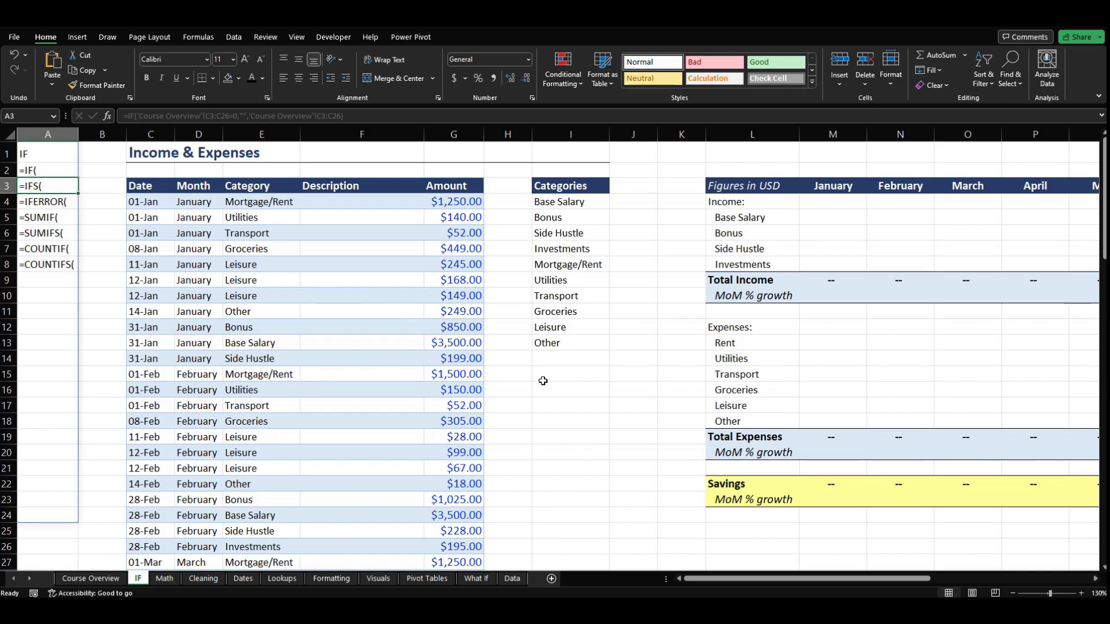
Enter the formula =IFS(E4="Mortgage/Rent",1250,E4=Utilities,250) as the first transaction's amount in G4
left_click(435, 202)
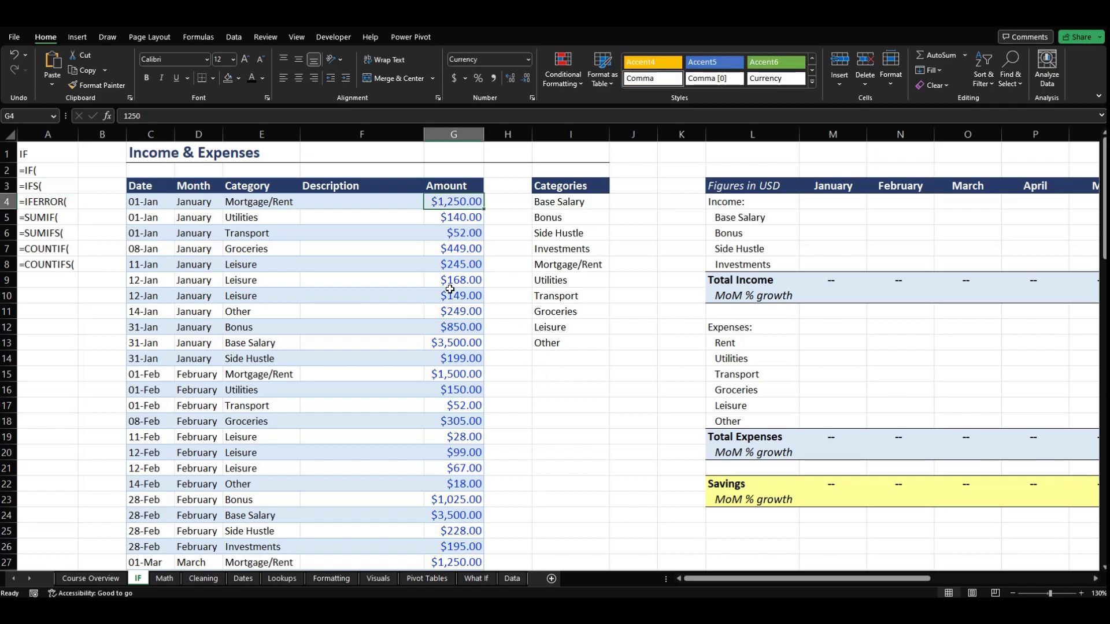
type("=ifs")
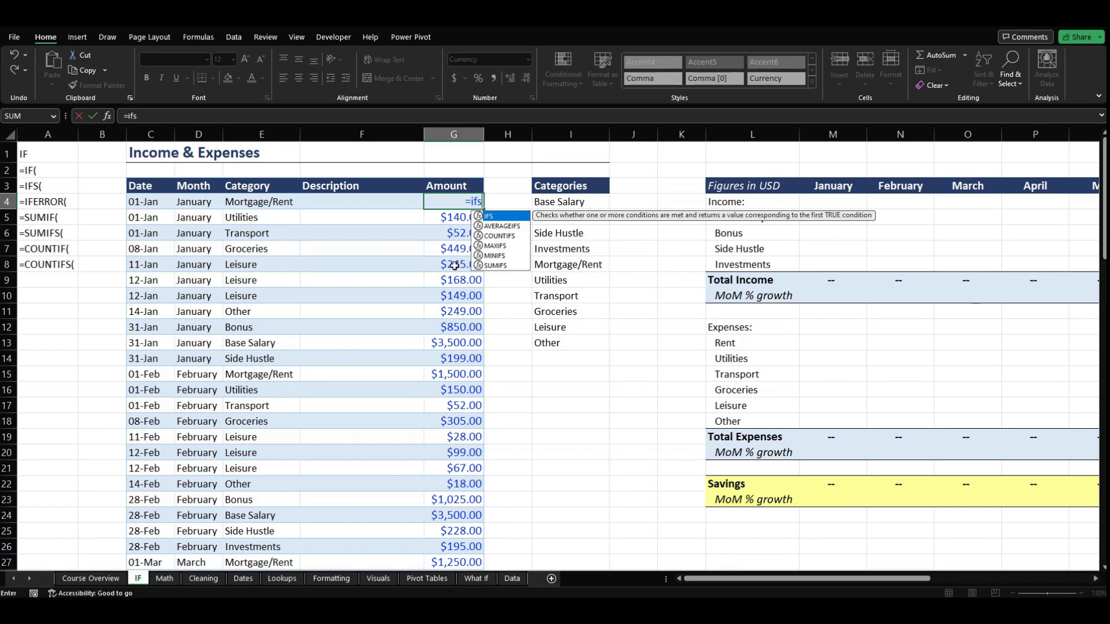
key("Tab")
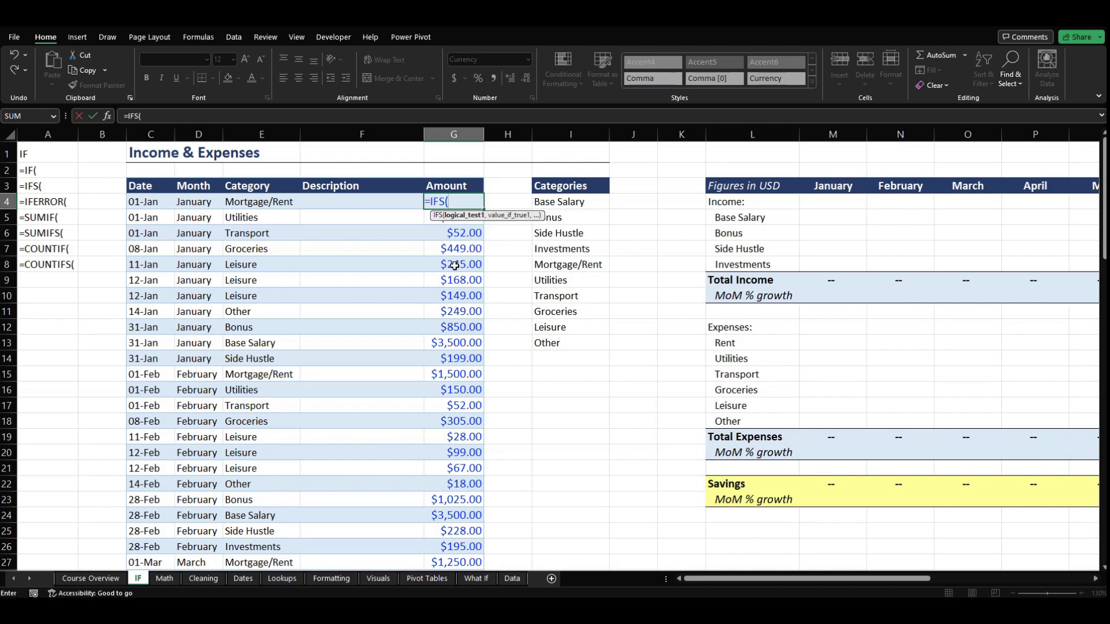
left_click(265, 203)
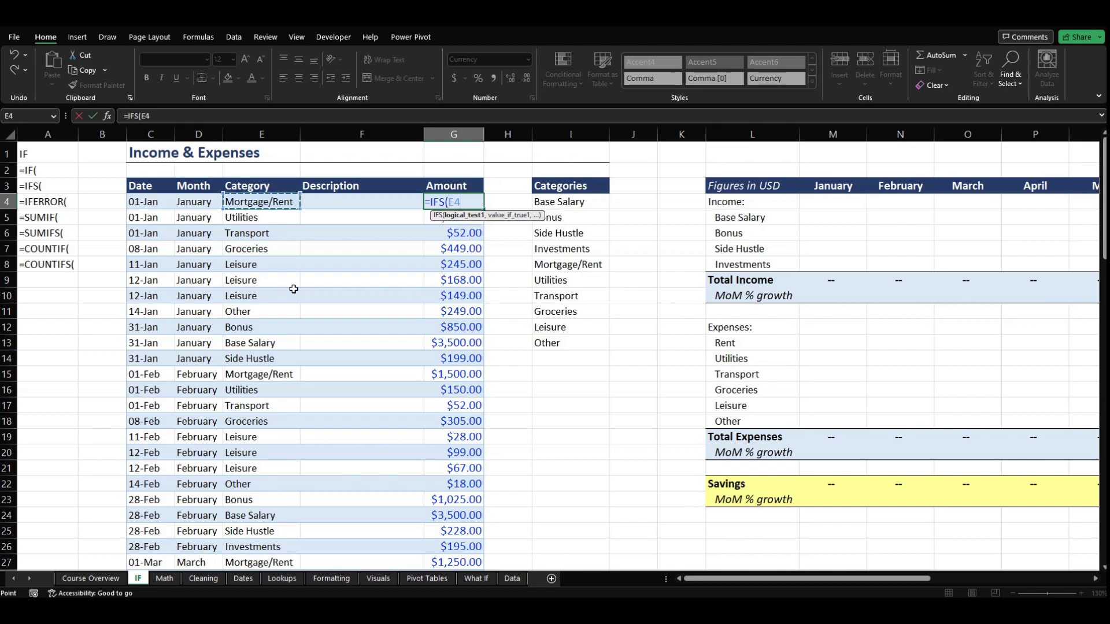
type("=\"Mortg")
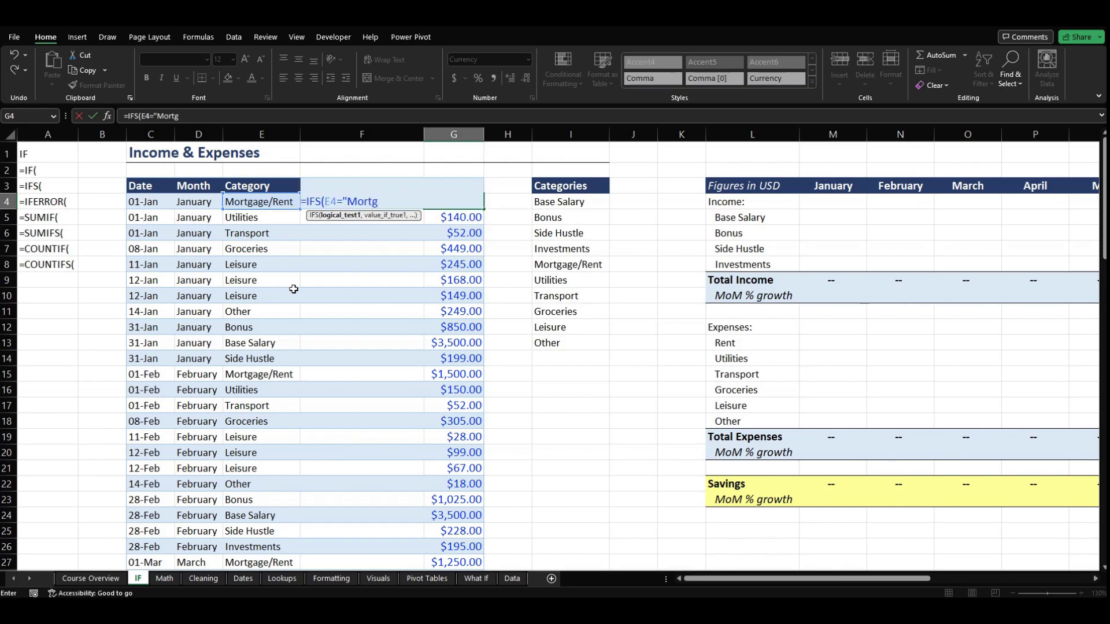
type("age/Rent\",12")
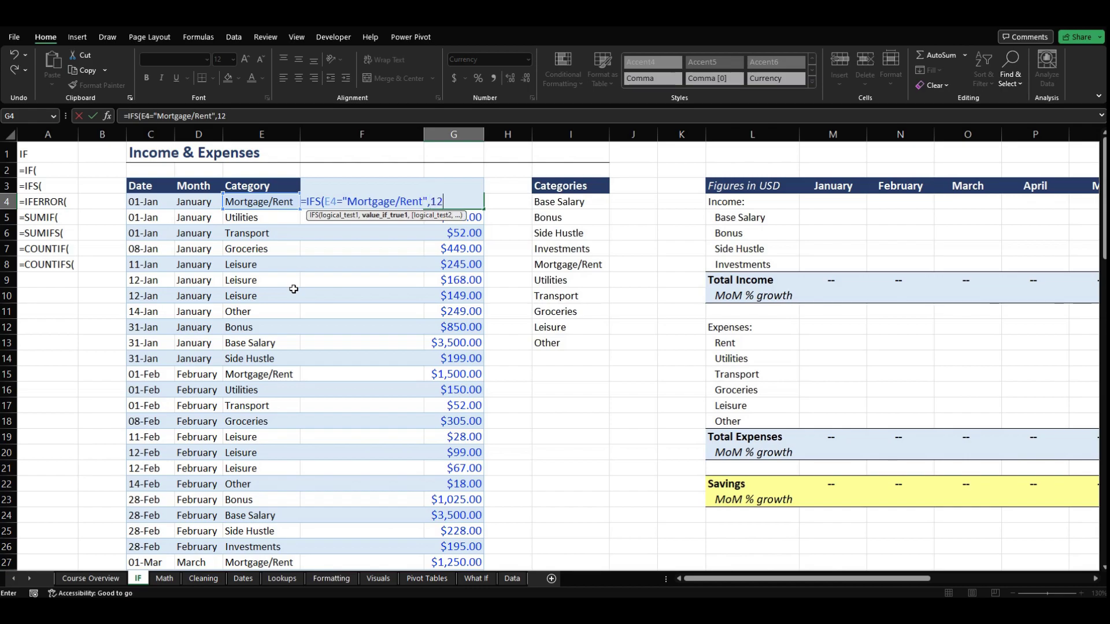
type("50,")
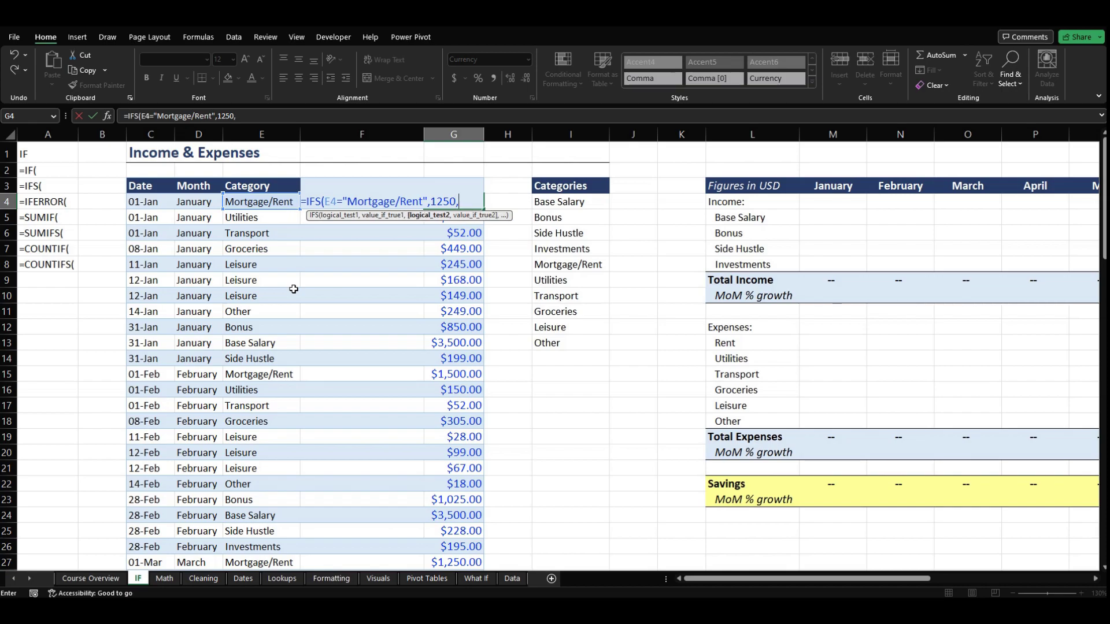
left_click(259, 201)
type("=Utili")
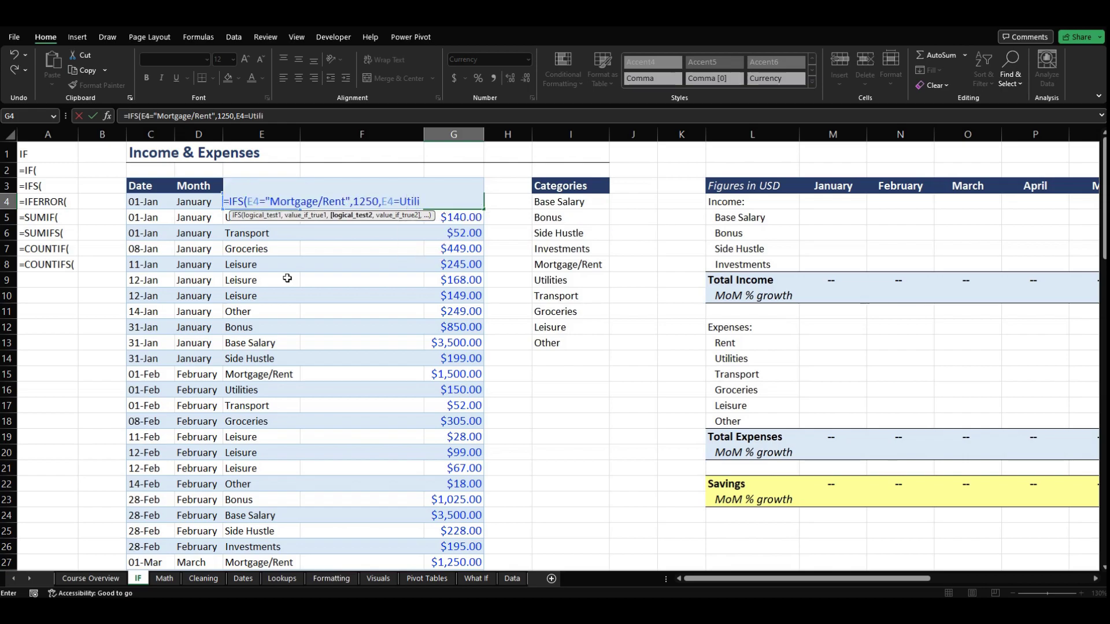
type("ties,")
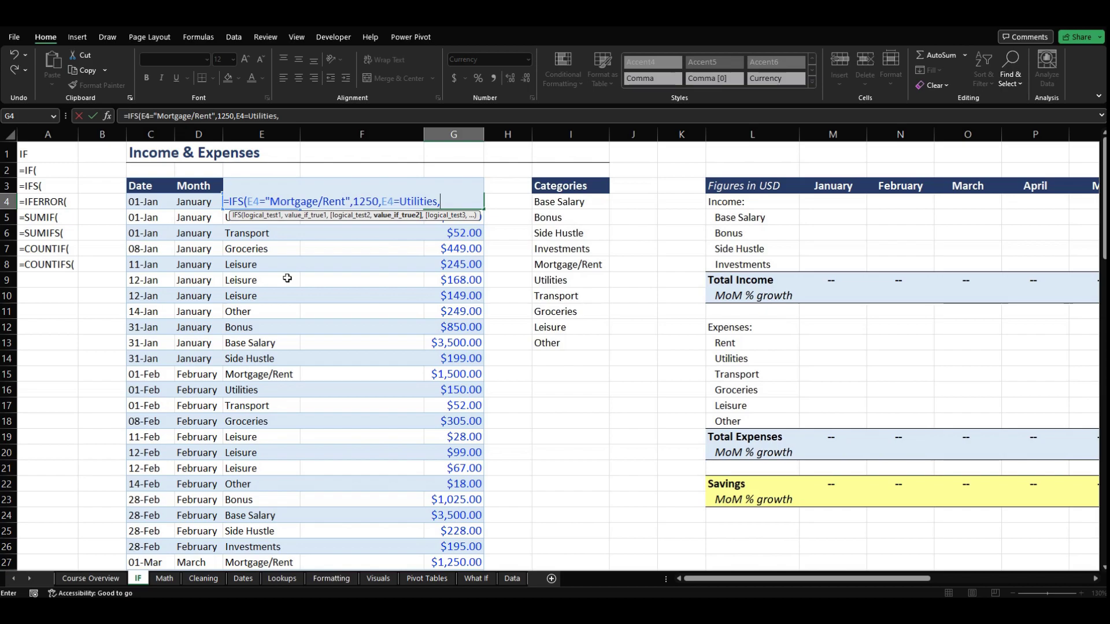
type("250)")
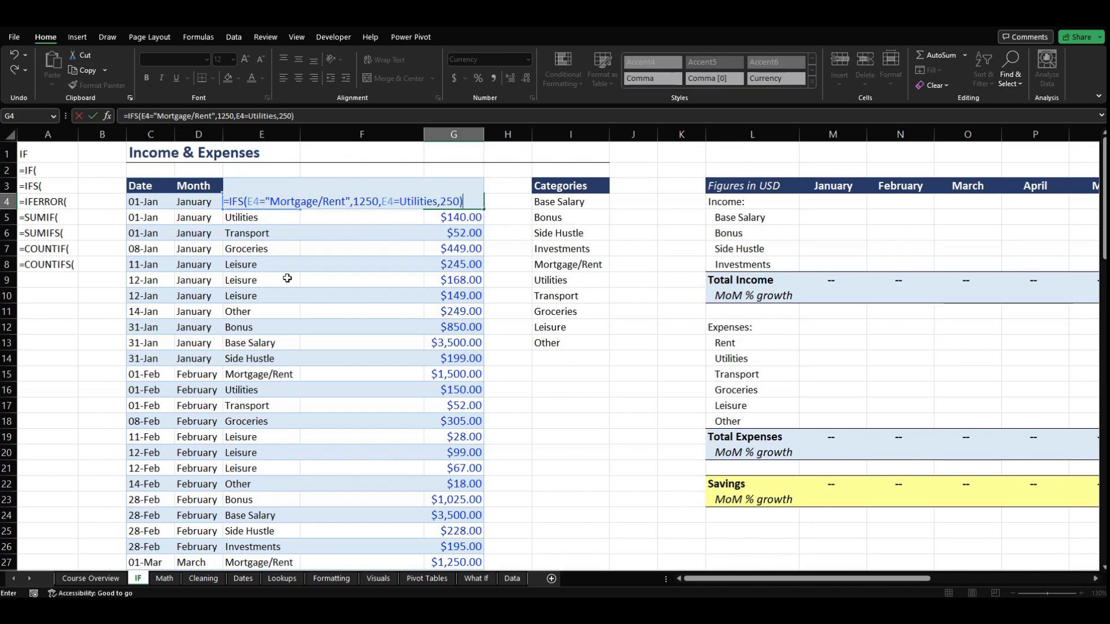
key("Return")
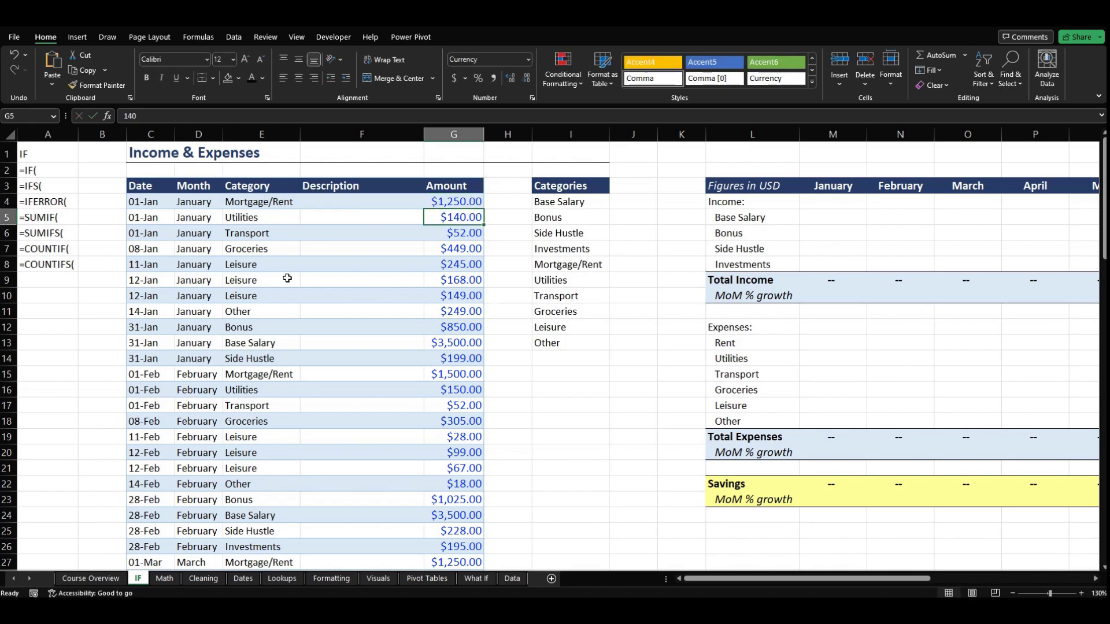
Copy the IFS formula from G4 down into the Utilities amount cell G5
left_click(480, 201)
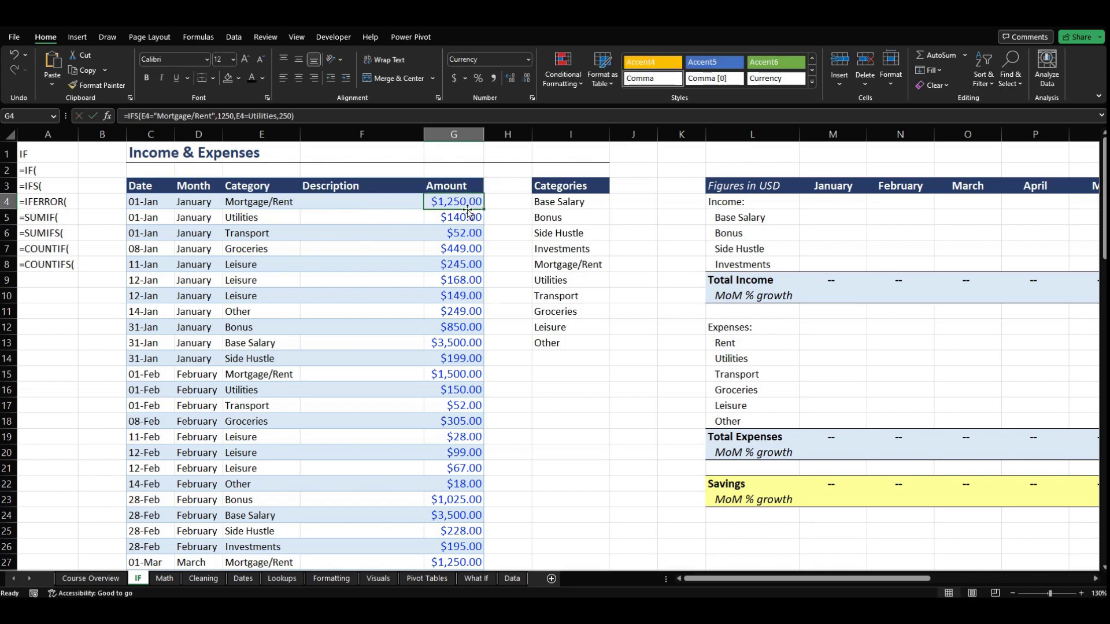
left_click(441, 219)
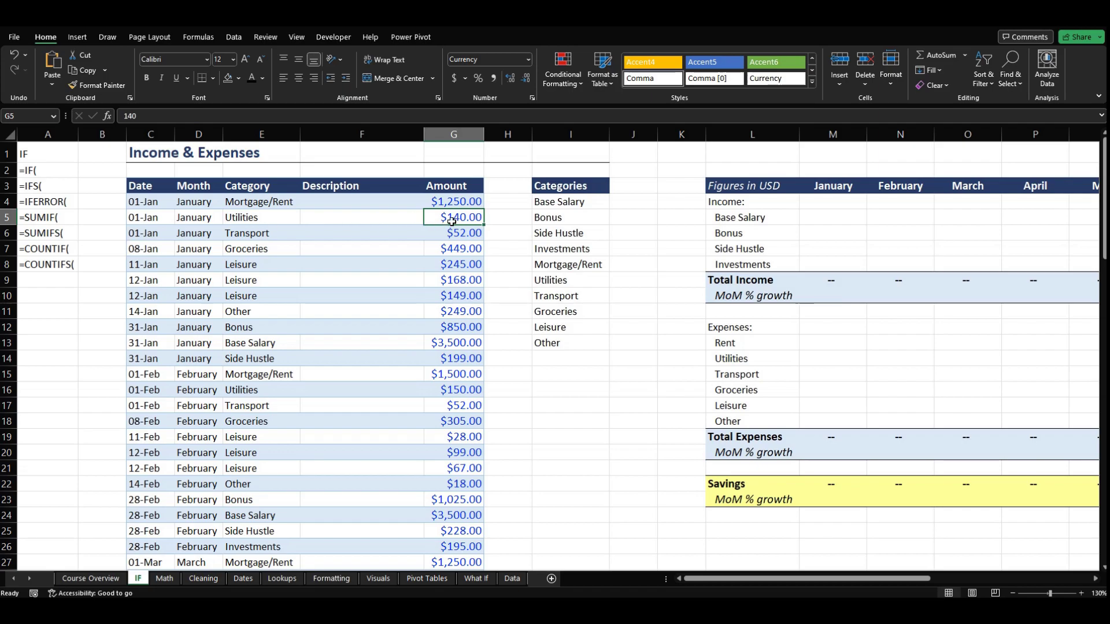
left_click(479, 204)
left_click_drag(483, 209, 482, 225)
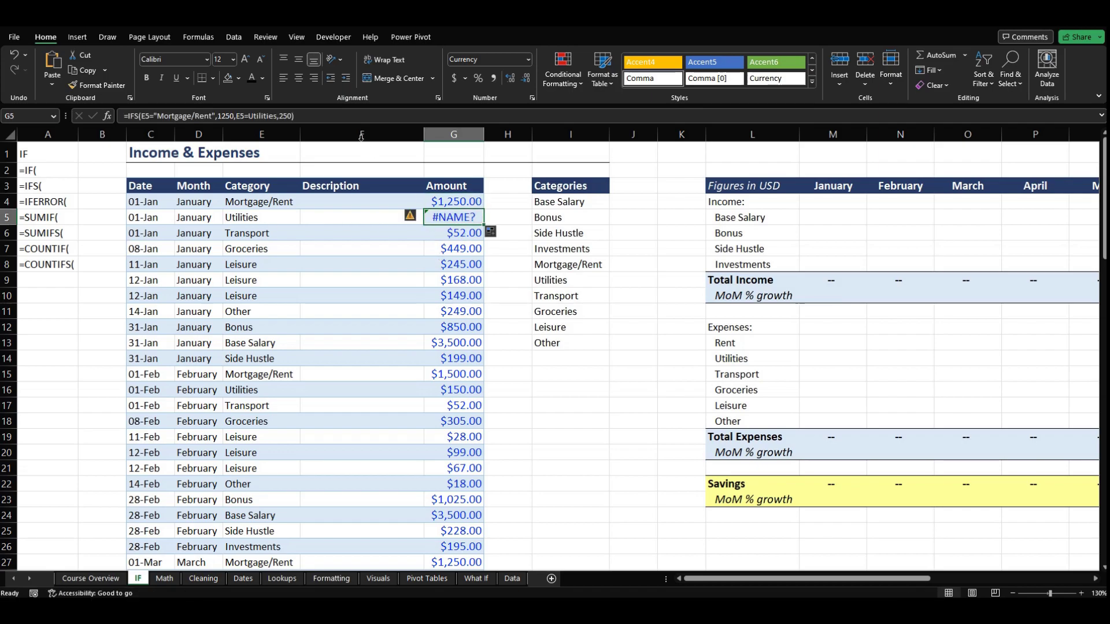
Correct the G5 formula by enclosing Utilities in quotation marks, giving =IFS(E5="Mortgage/Rent",1250,E5="Utilities",250)
left_click(339, 119)
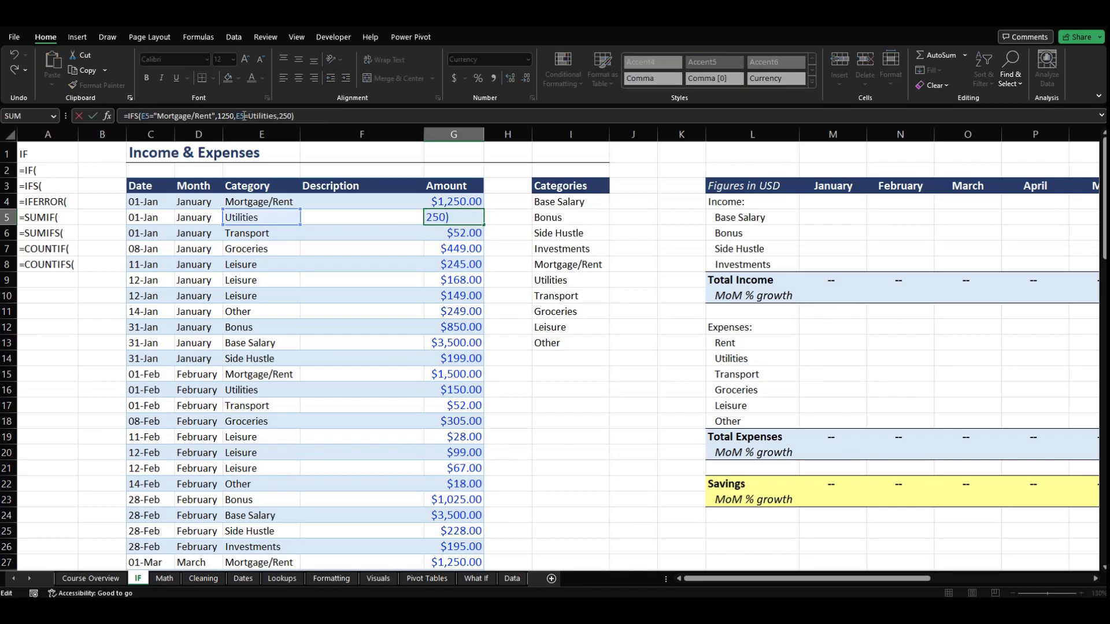
left_click(274, 115)
left_click(279, 115)
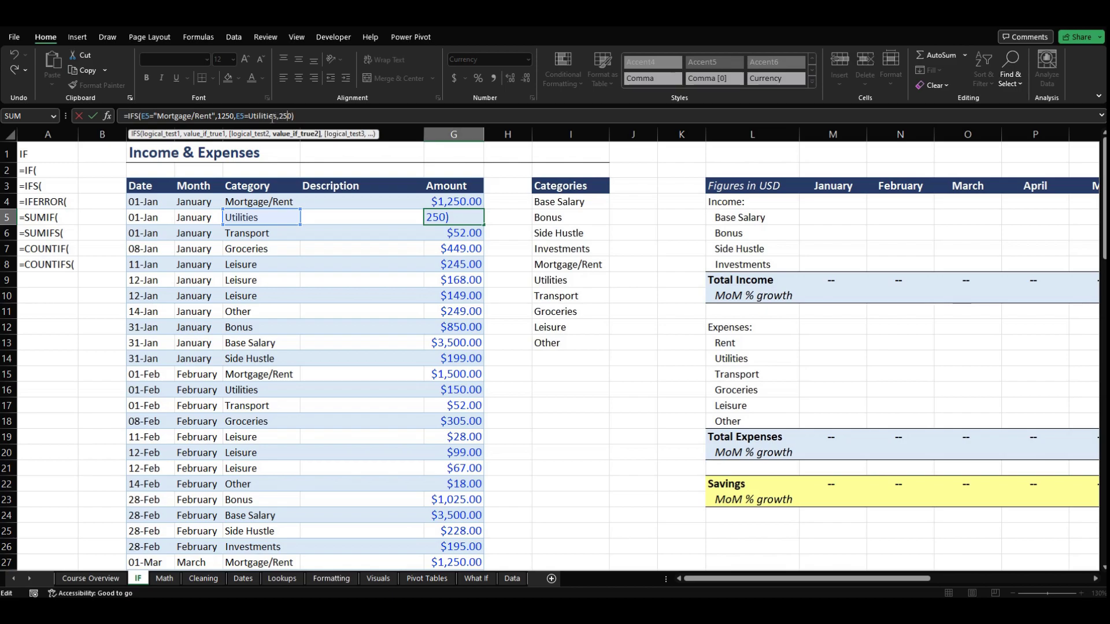
left_click(276, 116)
type("\"")
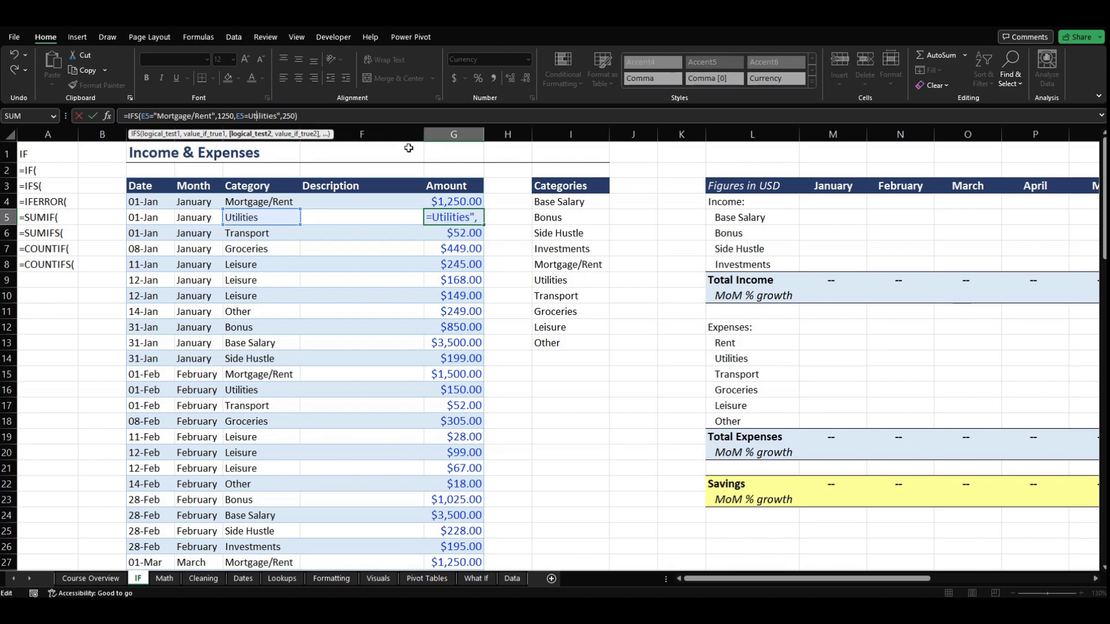
type("\"")
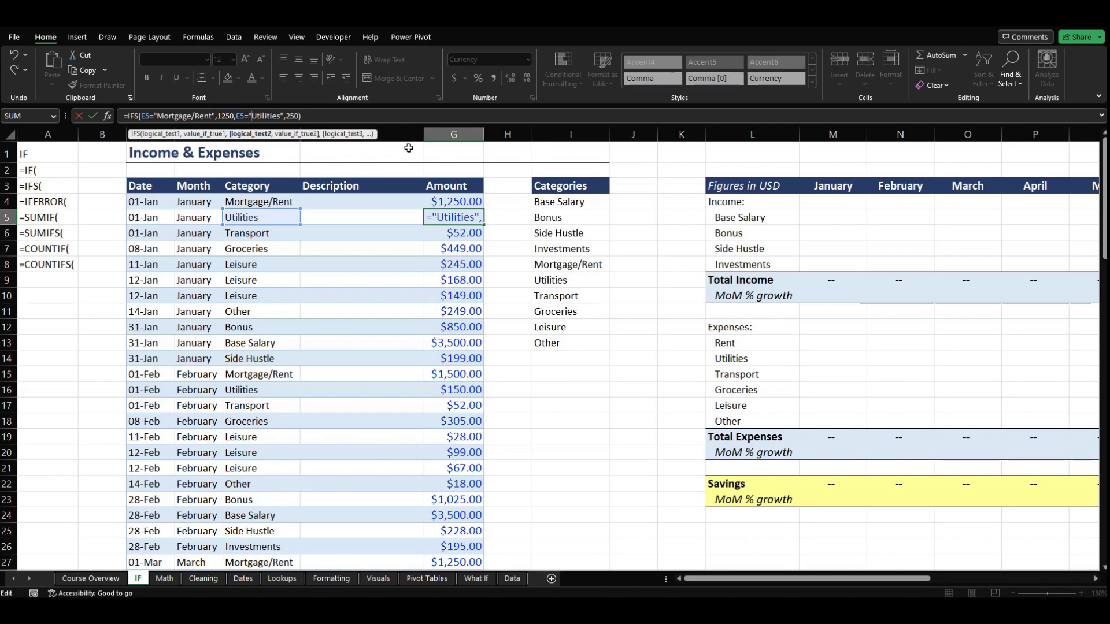
key("ctrl+Return")
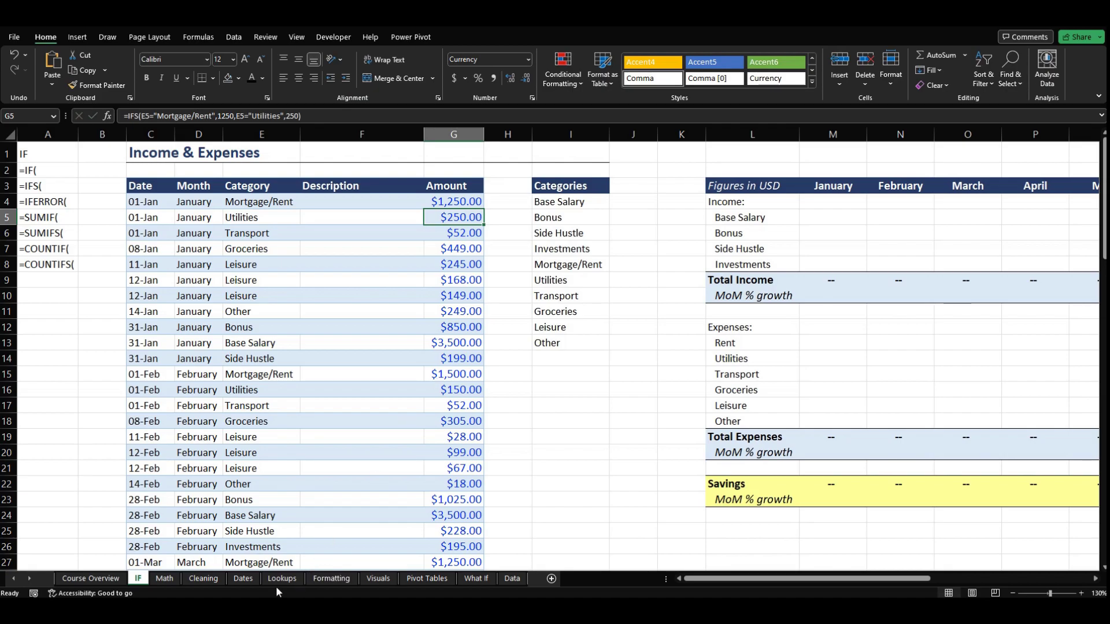
left_click(494, 221)
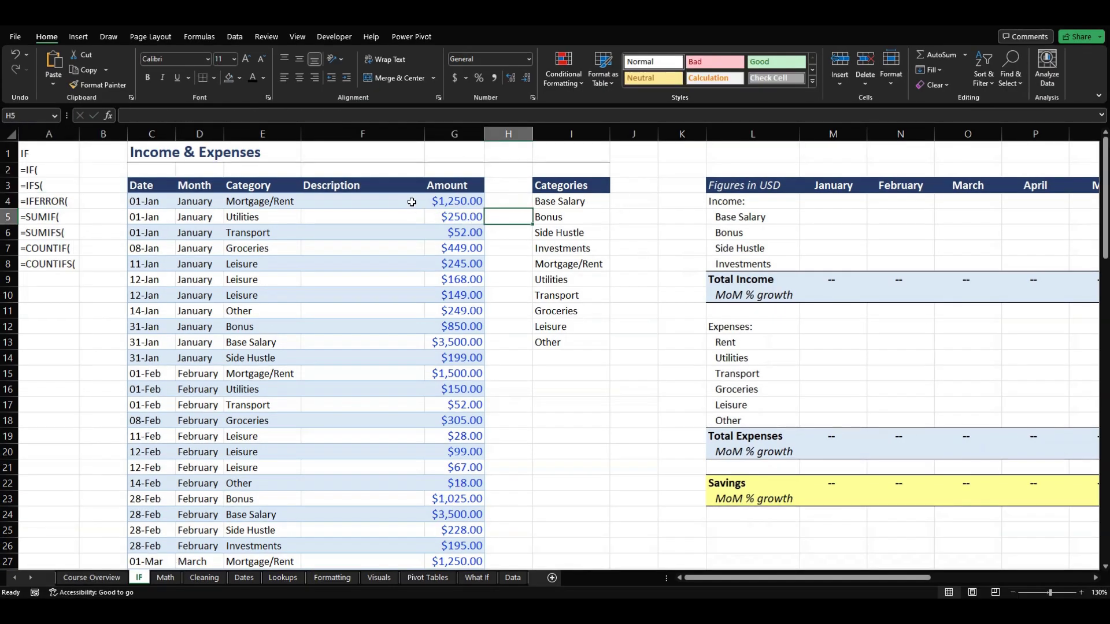
left_click(59, 184)
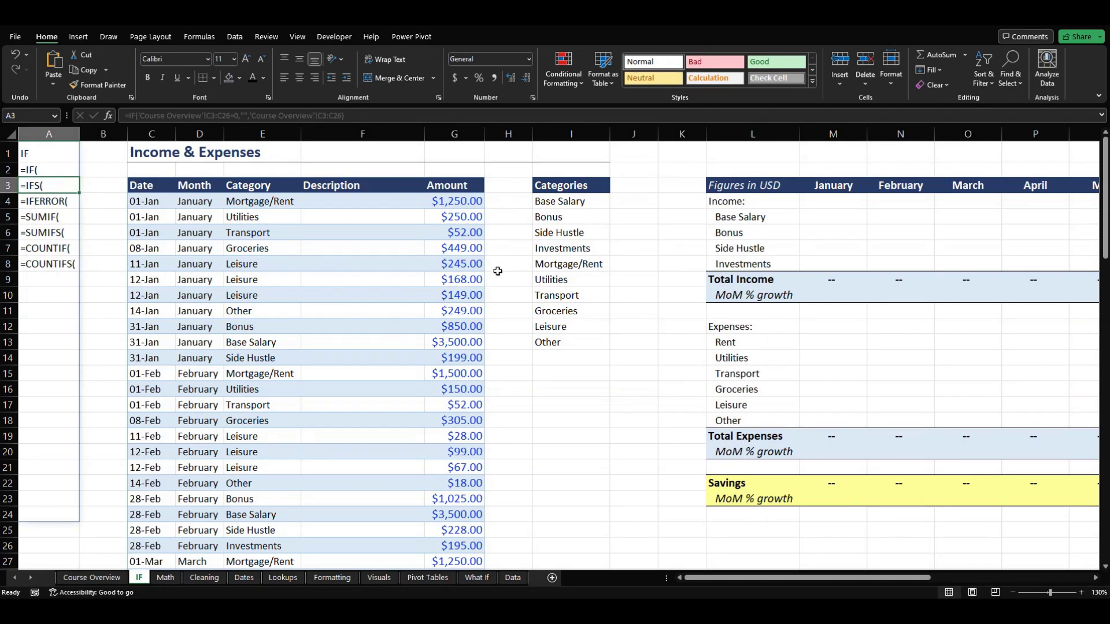
left_click(505, 206)
left_click(505, 223)
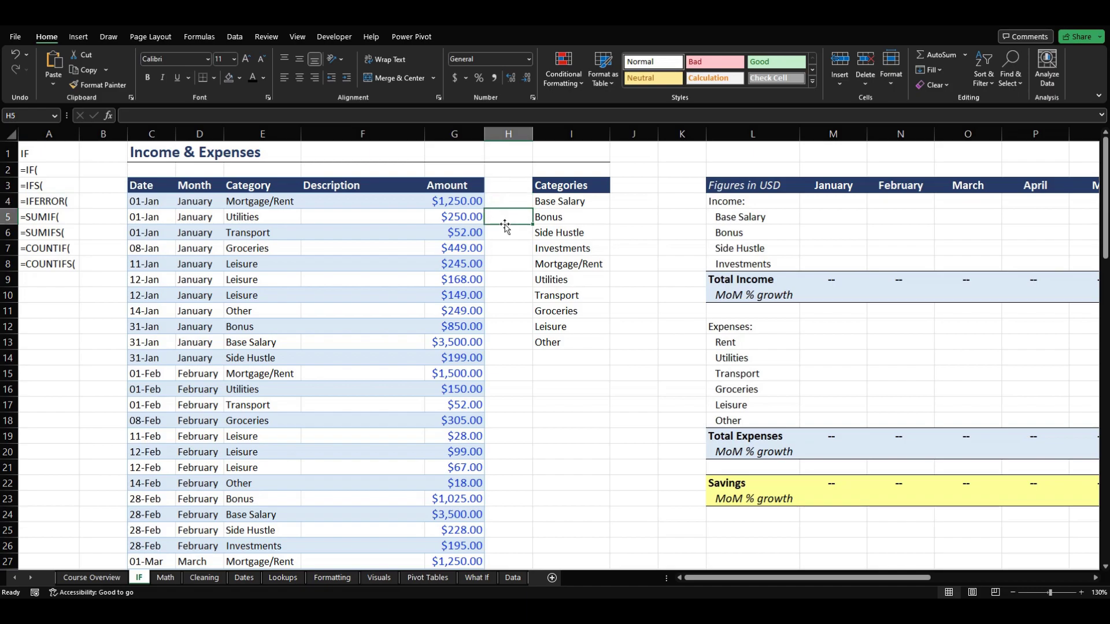
left_click(44, 202)
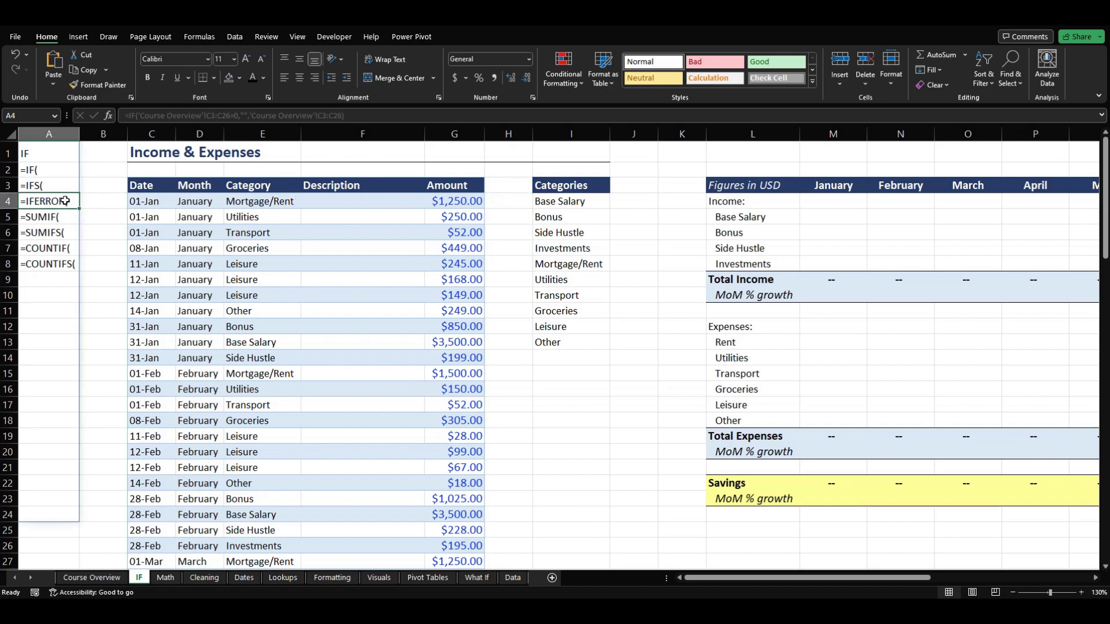
Enter the division-by-zero formula =0/0 in cell I15 below the category list
left_click(563, 384)
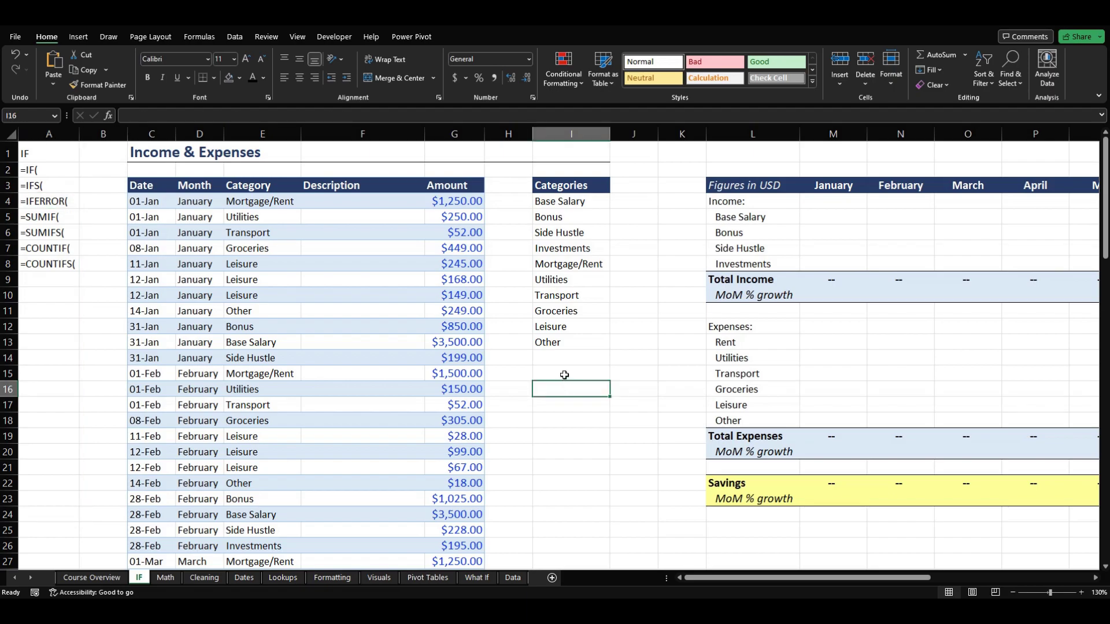
left_click(565, 375)
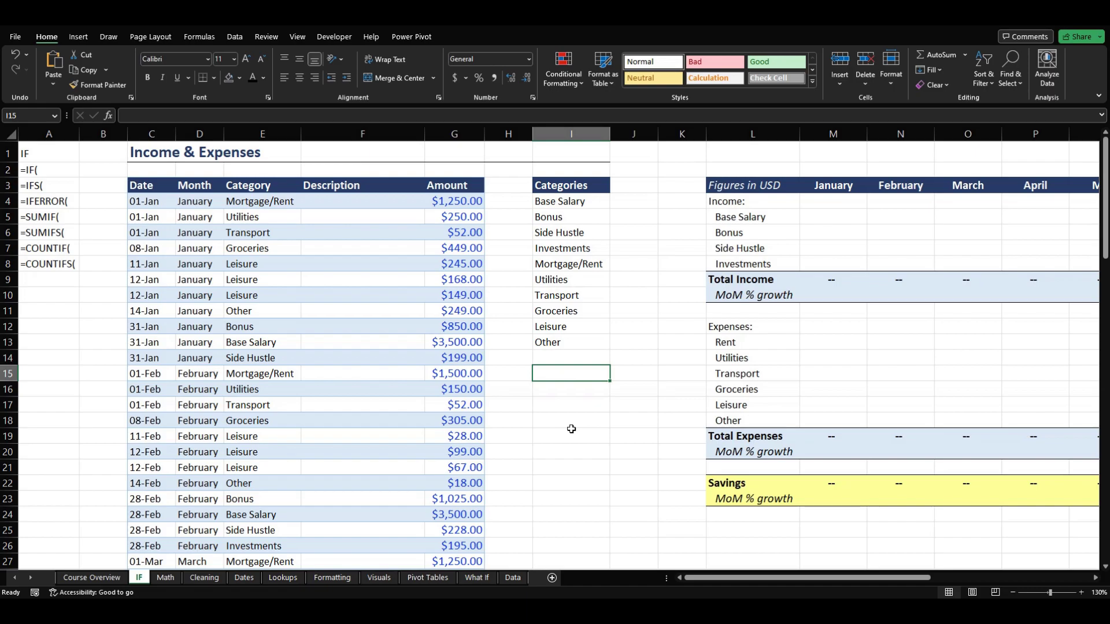
type("=0/0")
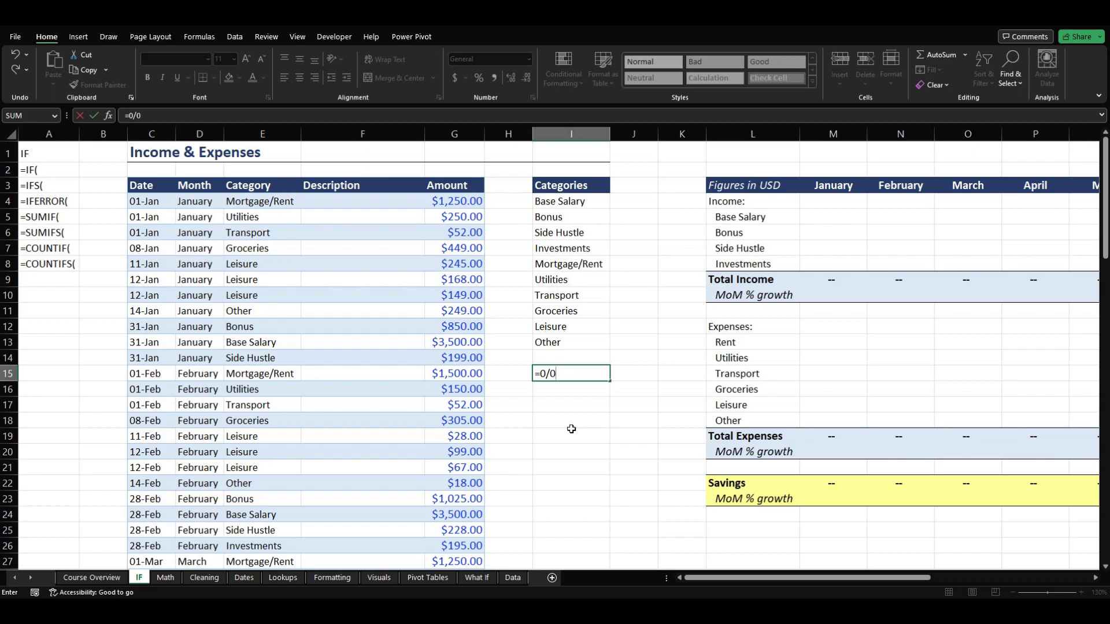
key("Return")
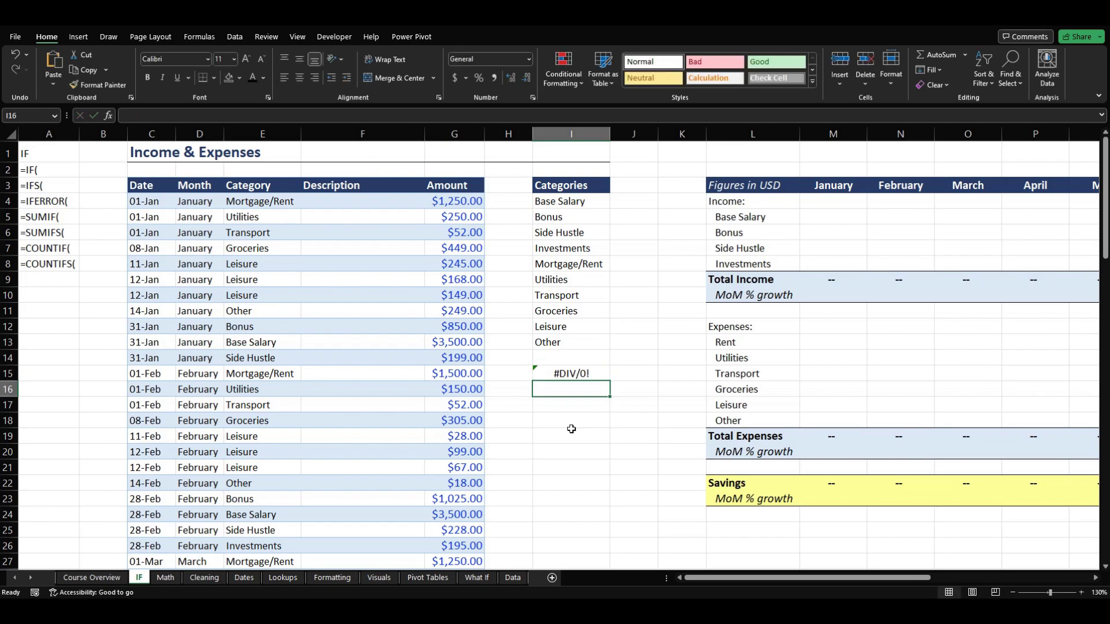
Wrap the 0/0 expression in I15 in IFERROR, with a quoted text naming a person to call as the error value
key("Up")
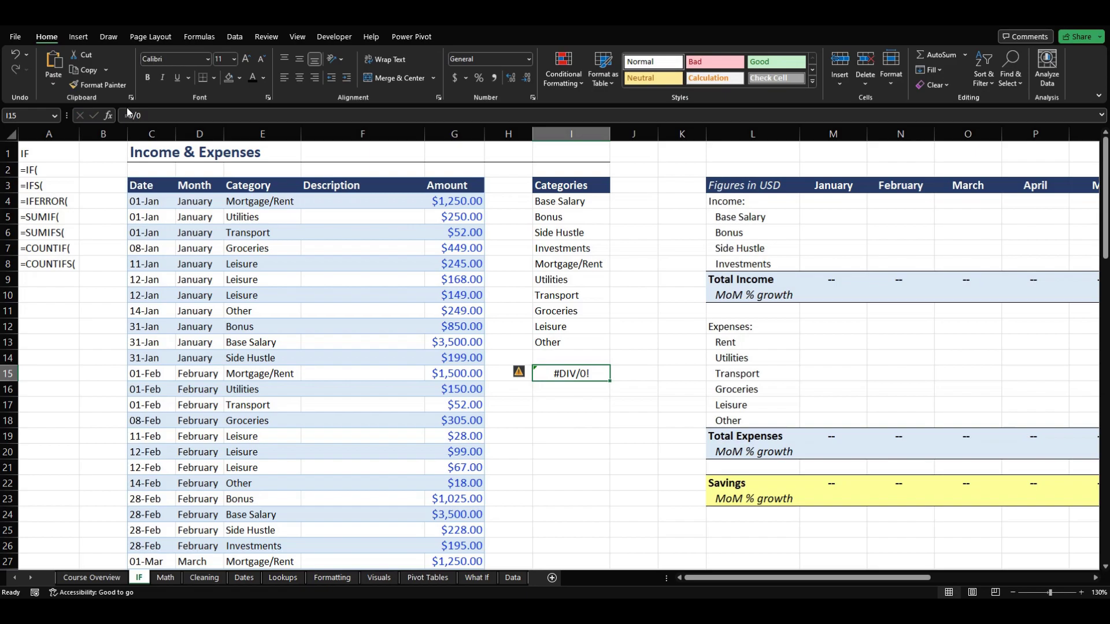
double_click(565, 372)
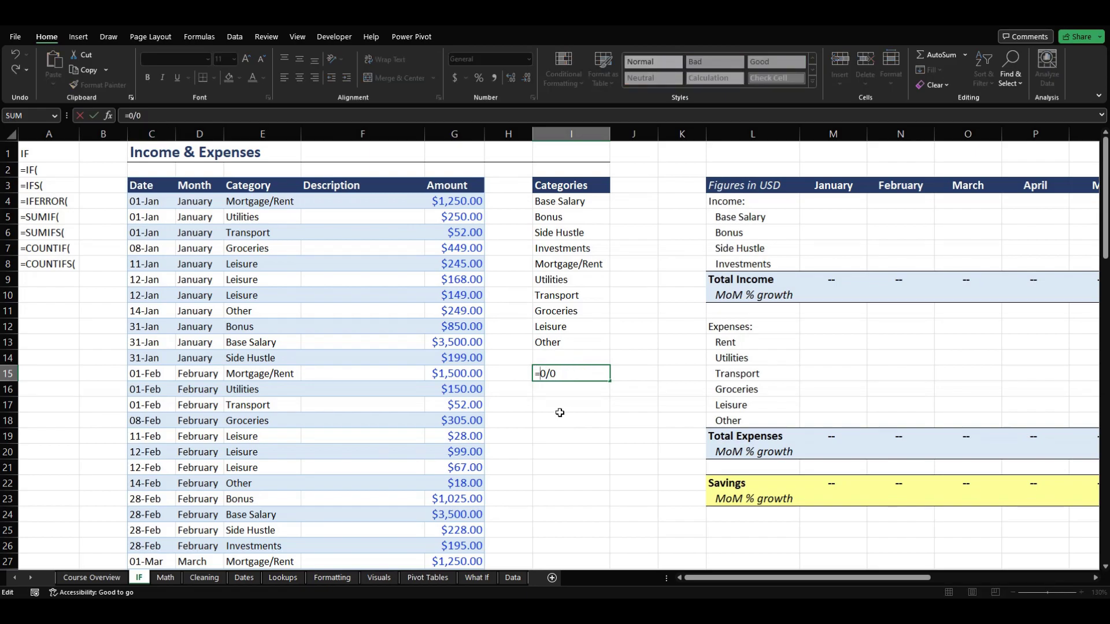
type("ife")
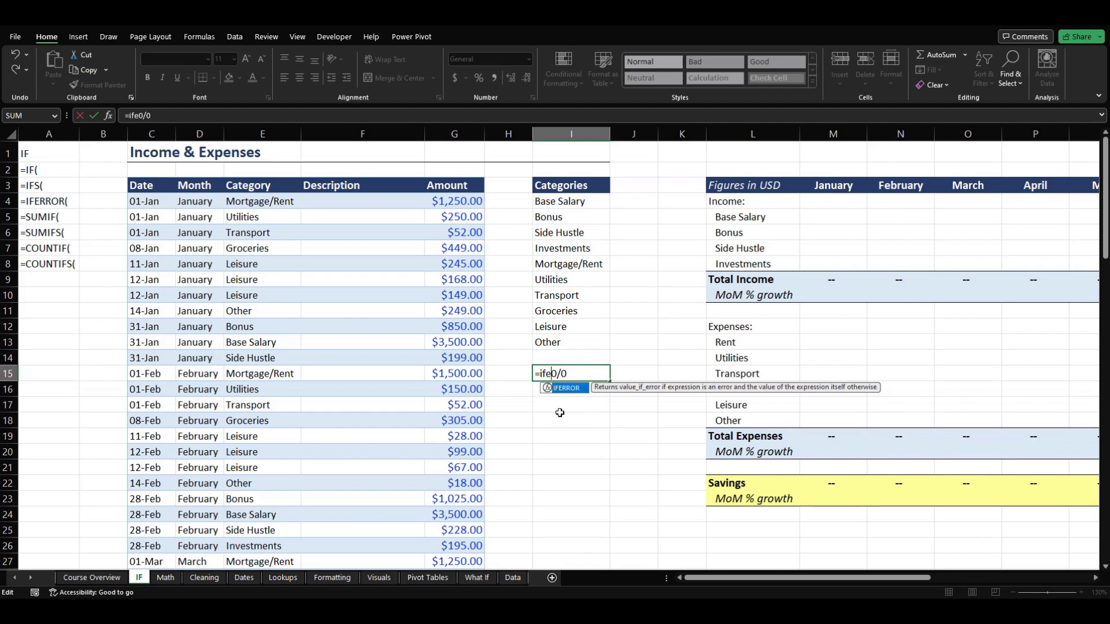
key("Tab")
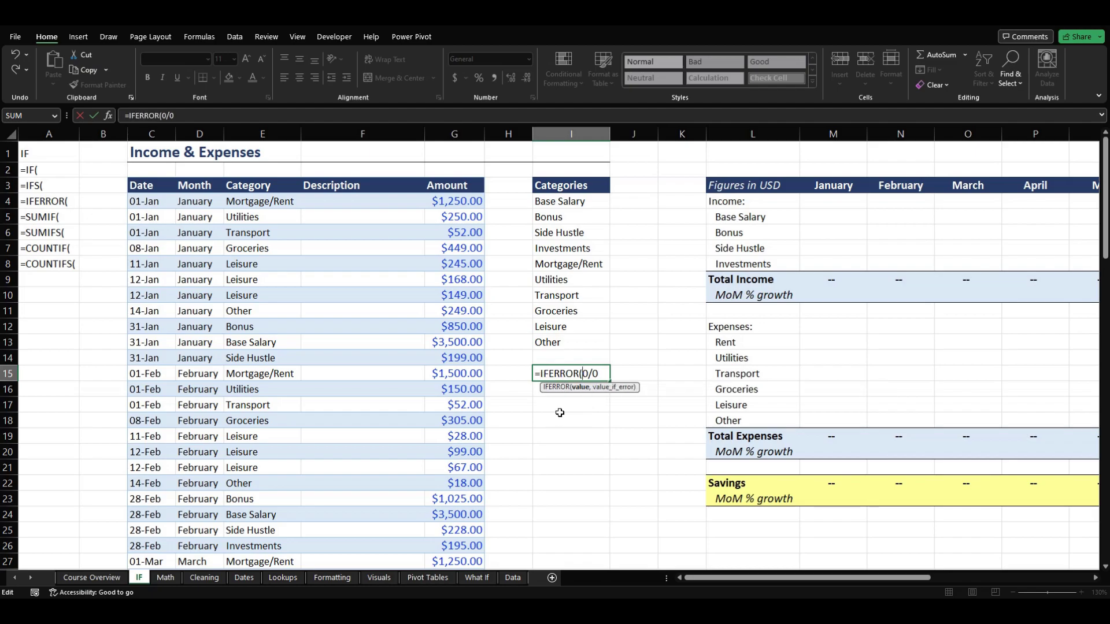
left_click(595, 374)
type(",\"Call Jorda")
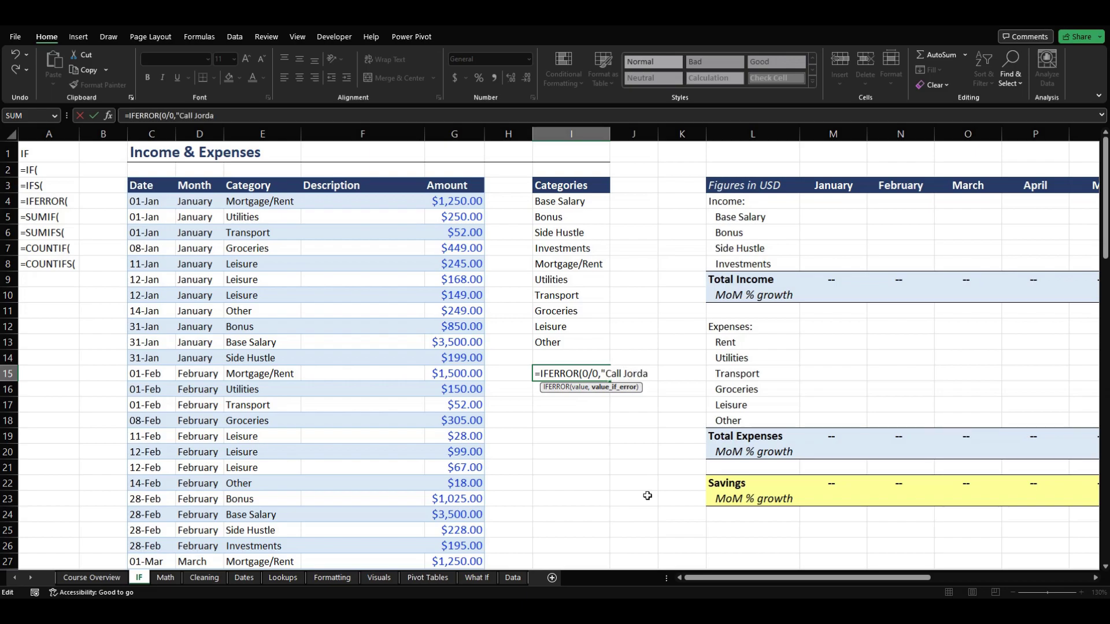
type("n\")")
key("Return")
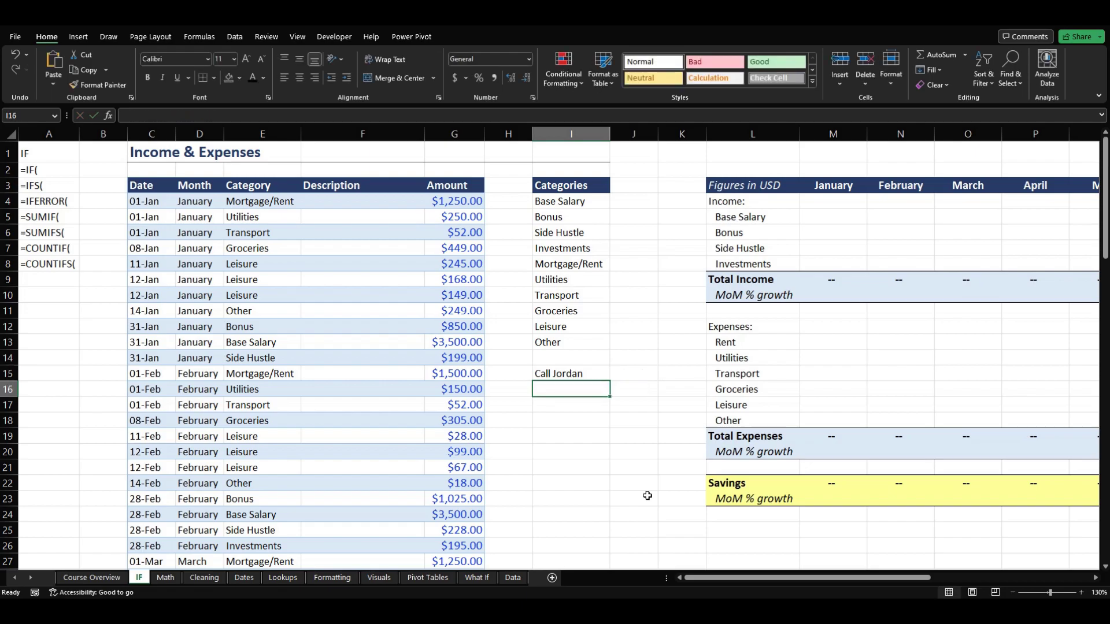
Change the IFERROR error value in cell I15 to the text "N/A"
key("Up")
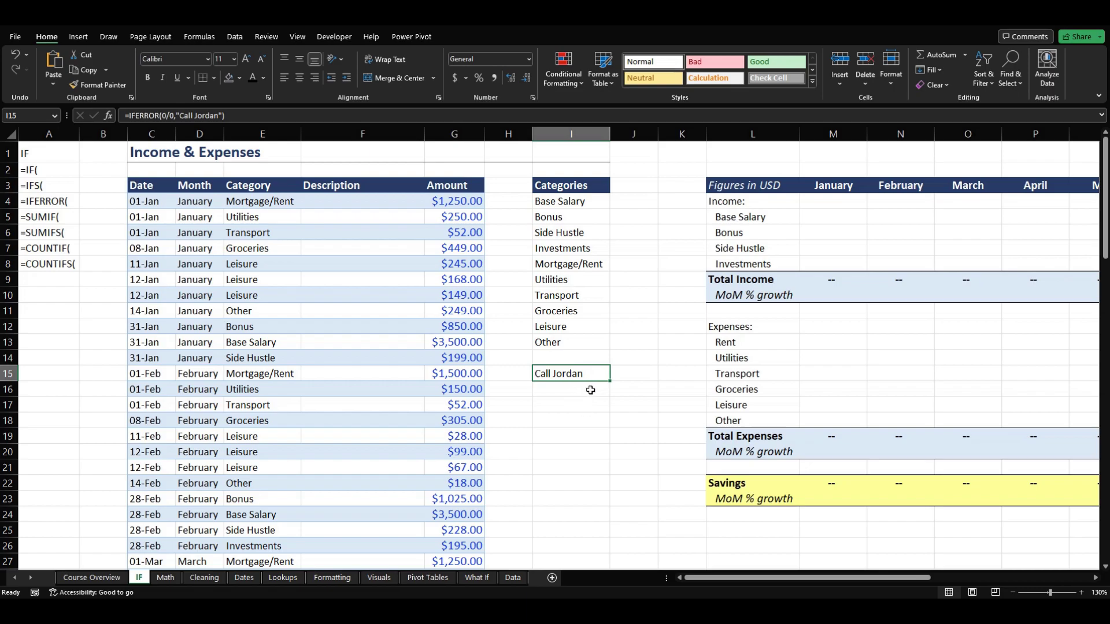
double_click(584, 374)
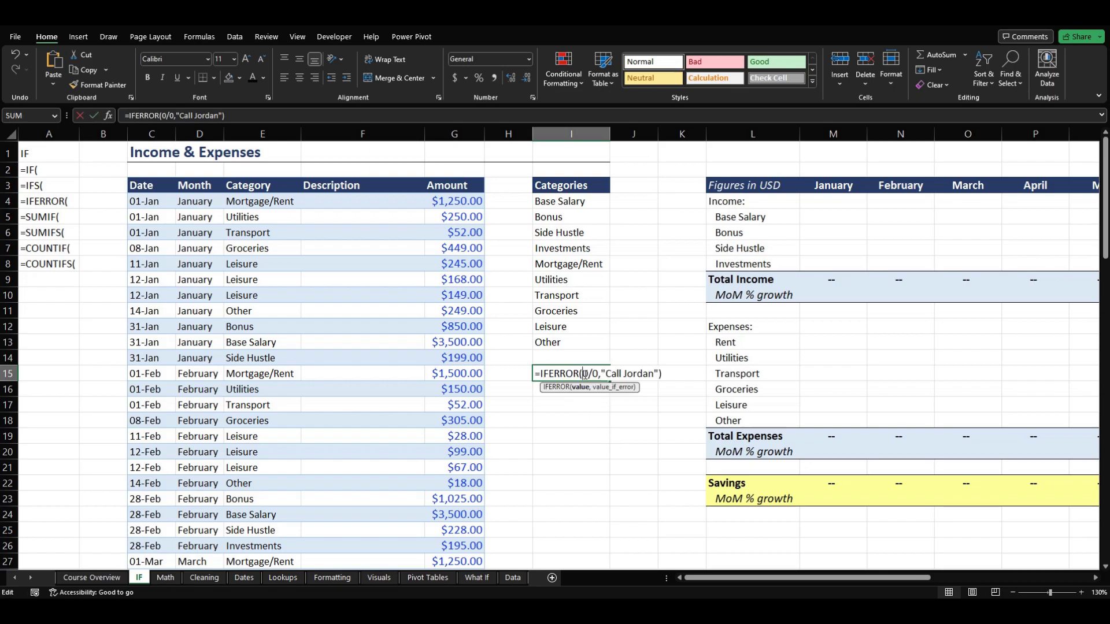
left_click(654, 374)
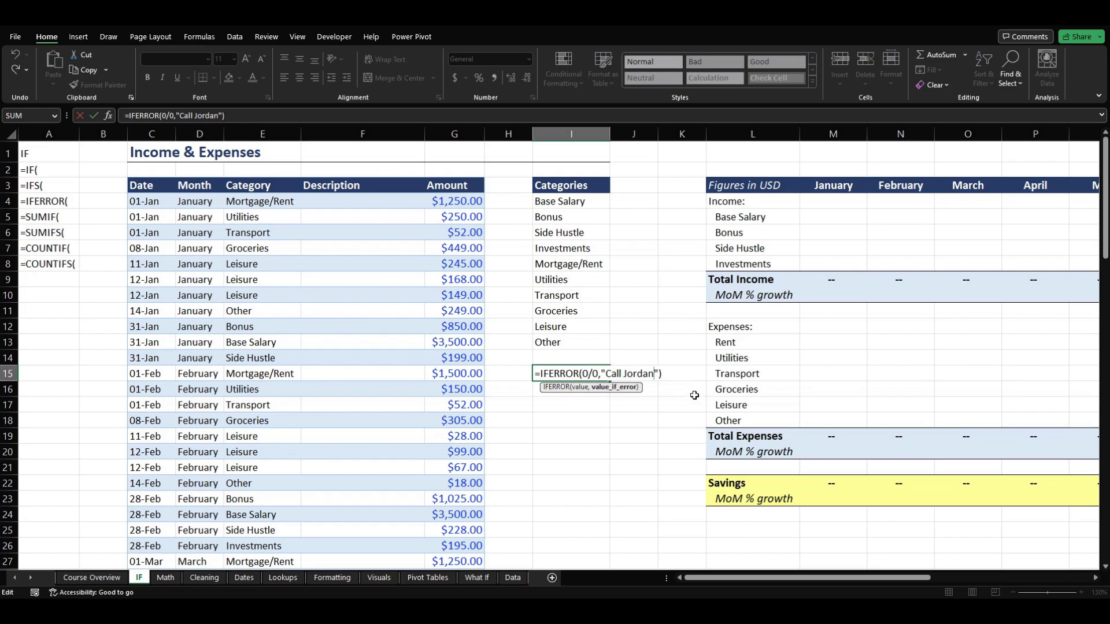
key("BackSpace")
key("BackSpace")
key("BackSpace")
key("BackSpace")
key("BackSpace")
key("BackSpace")
key("BackSpace")
key("BackSpace")
key("BackSpace")
key("BackSpace")
key("BackSpace")
type("N/a")
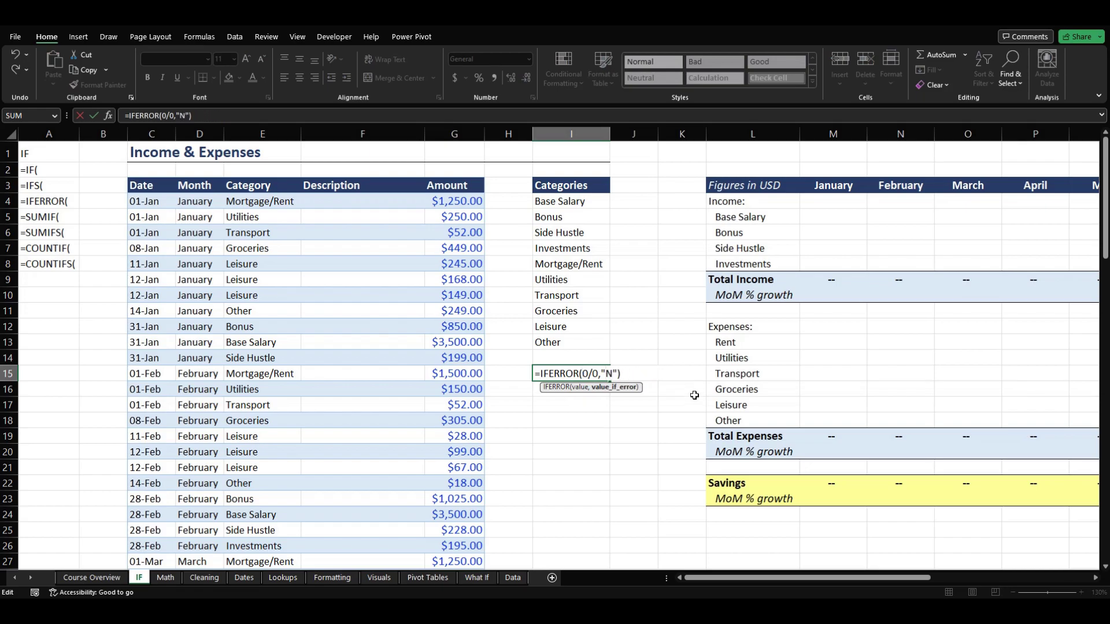
key("ctrl+Return")
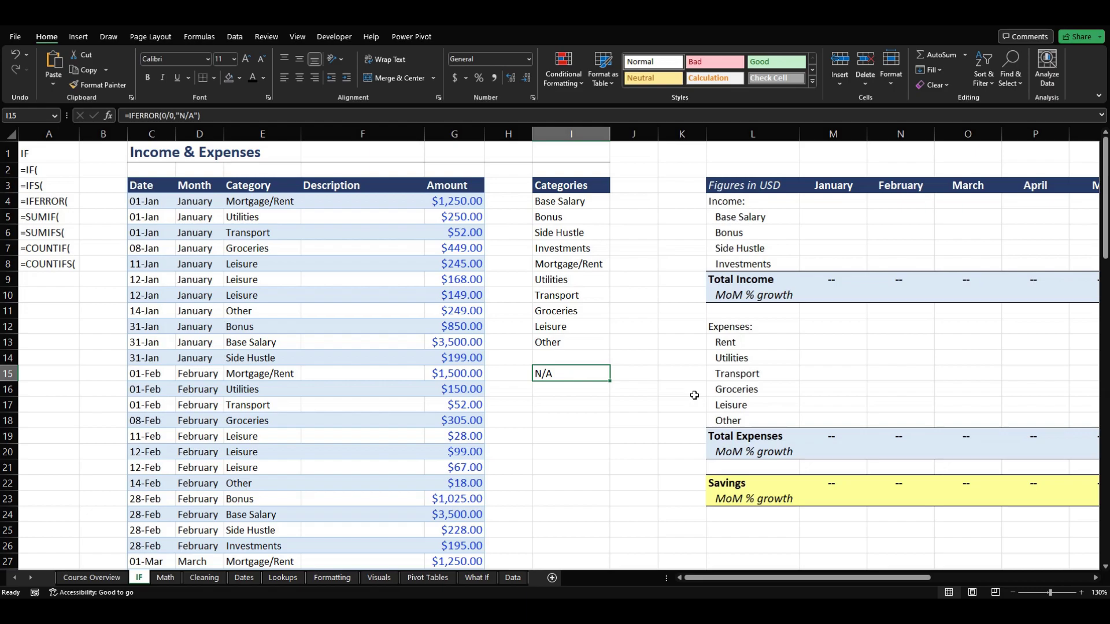
Clear the IFERROR formula from cell I15 and select the =SUMIF( entry in the function list in column A
key("Delete")
key("Up")
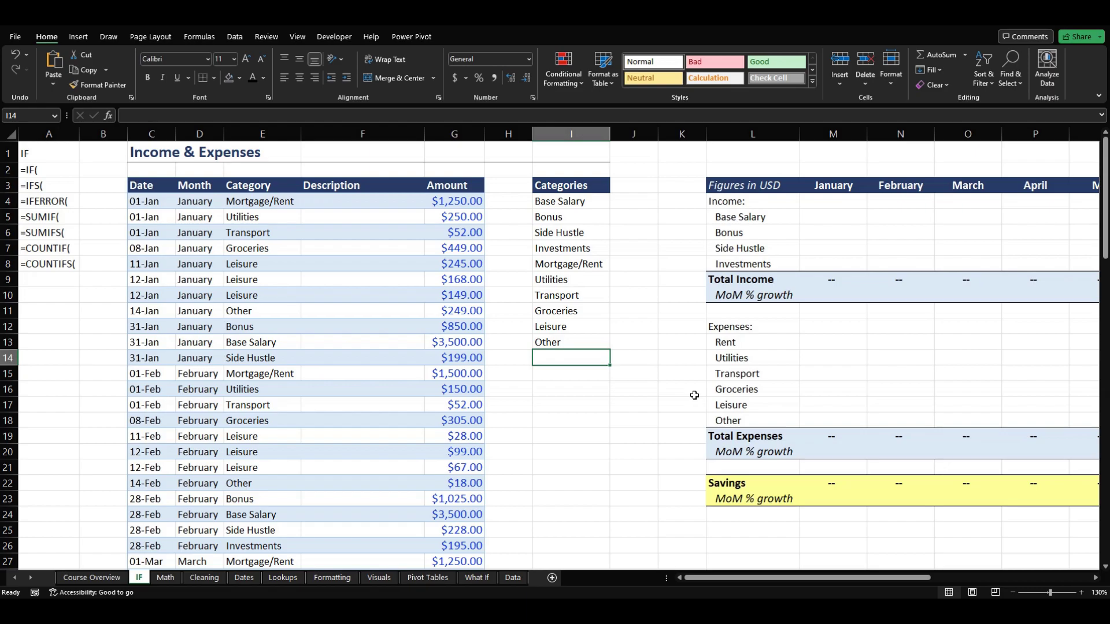
left_click(306, 231)
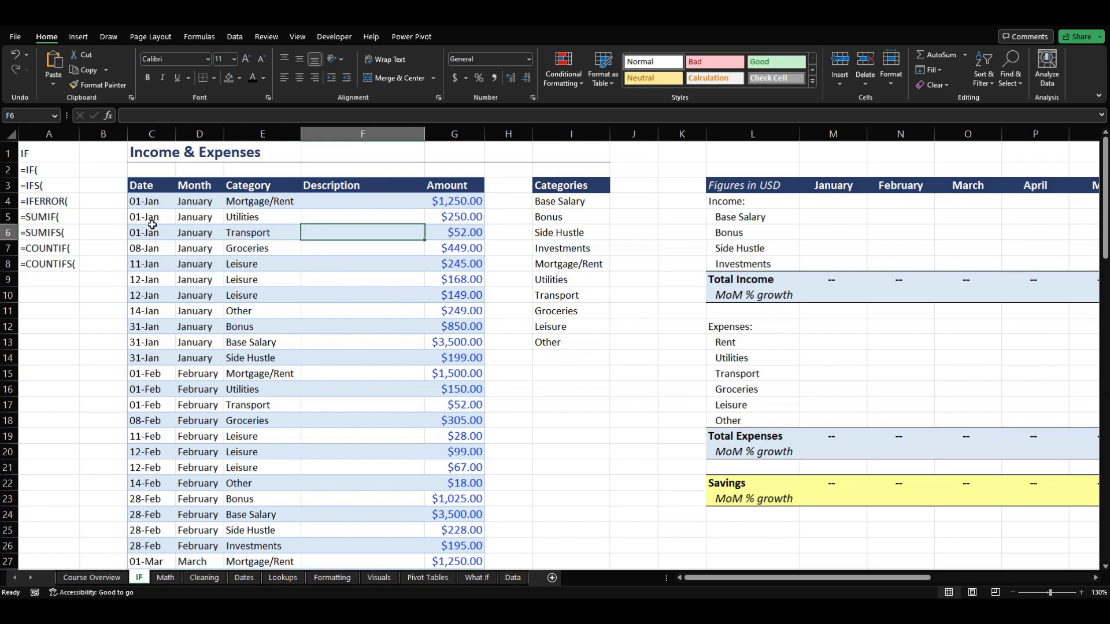
left_click(68, 218)
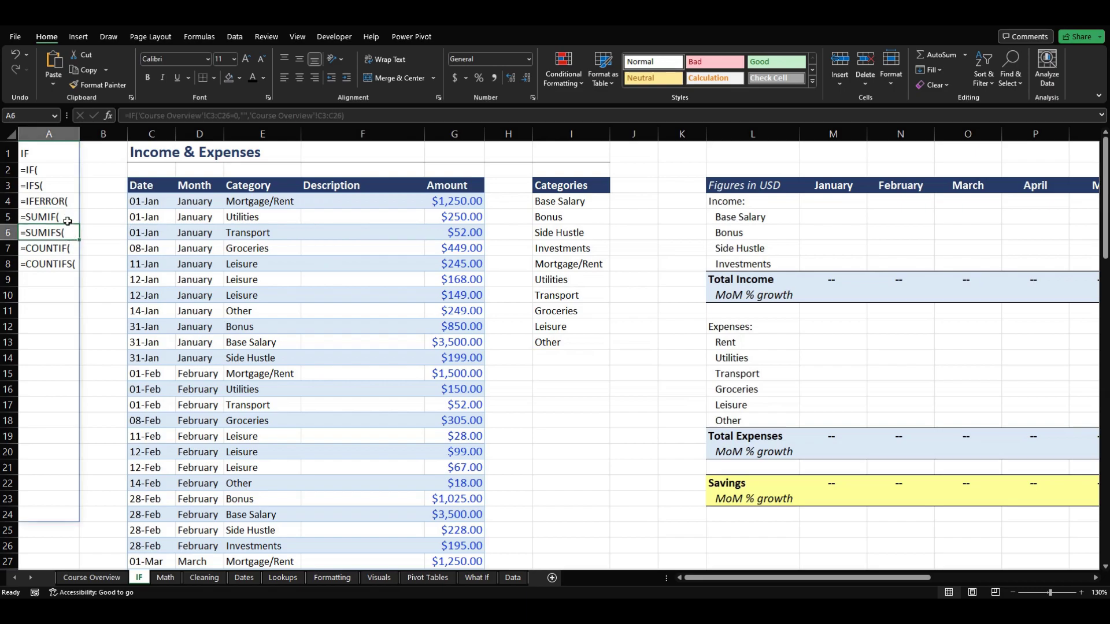
left_click(68, 229)
left_click(62, 216)
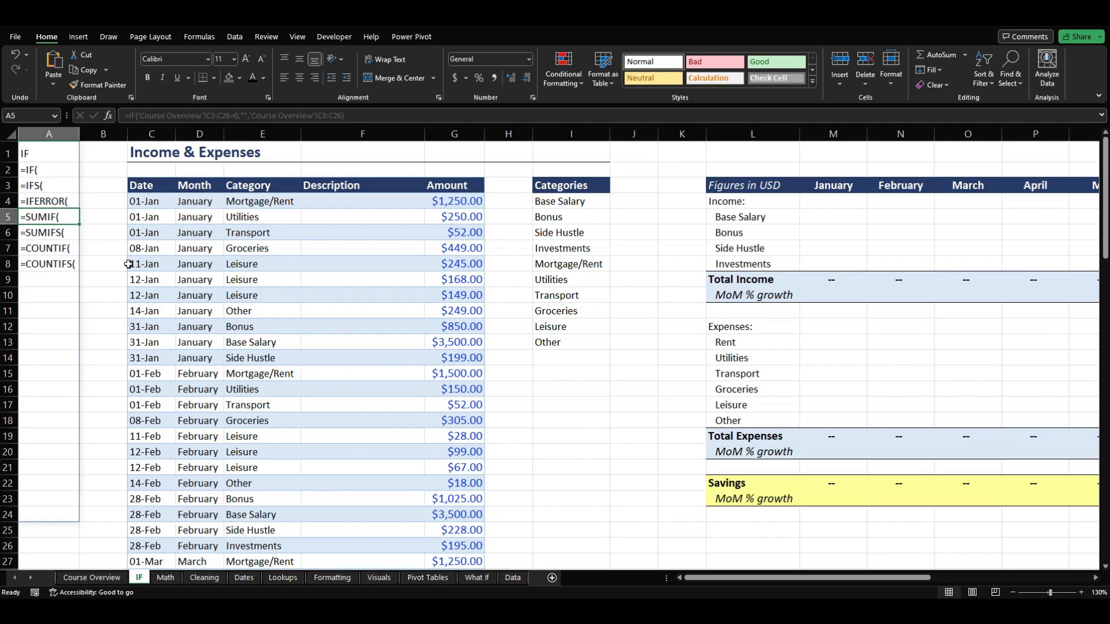
Enter =SUMIF(D4:D22,D4,G4:G22) in cell I16 to total the January amounts
left_click(583, 387)
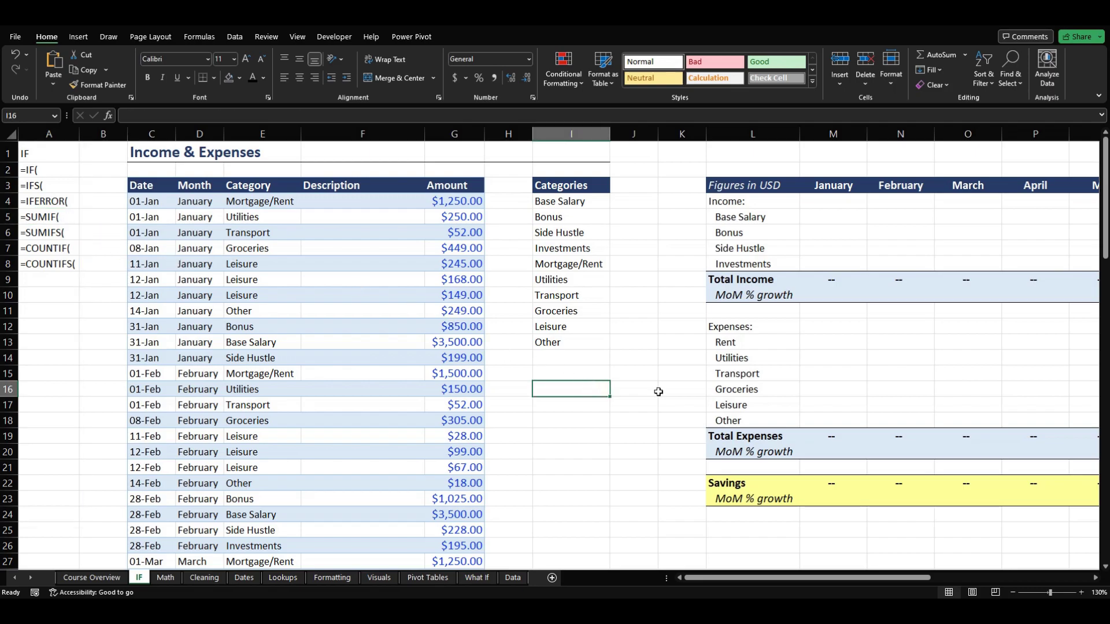
type("=sum")
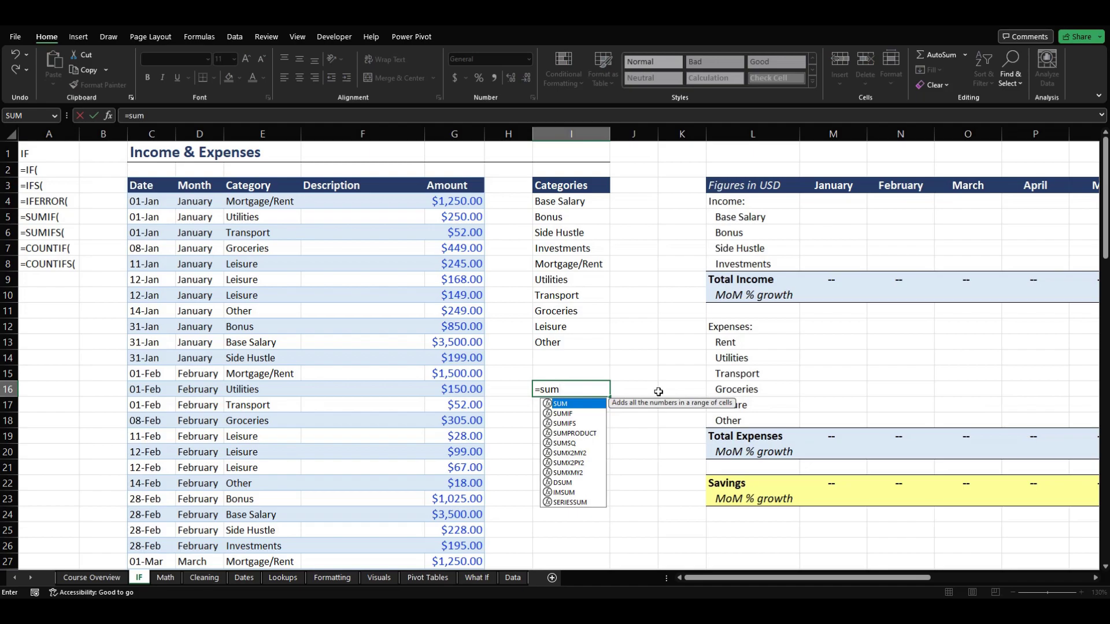
key("Down")
key("Tab")
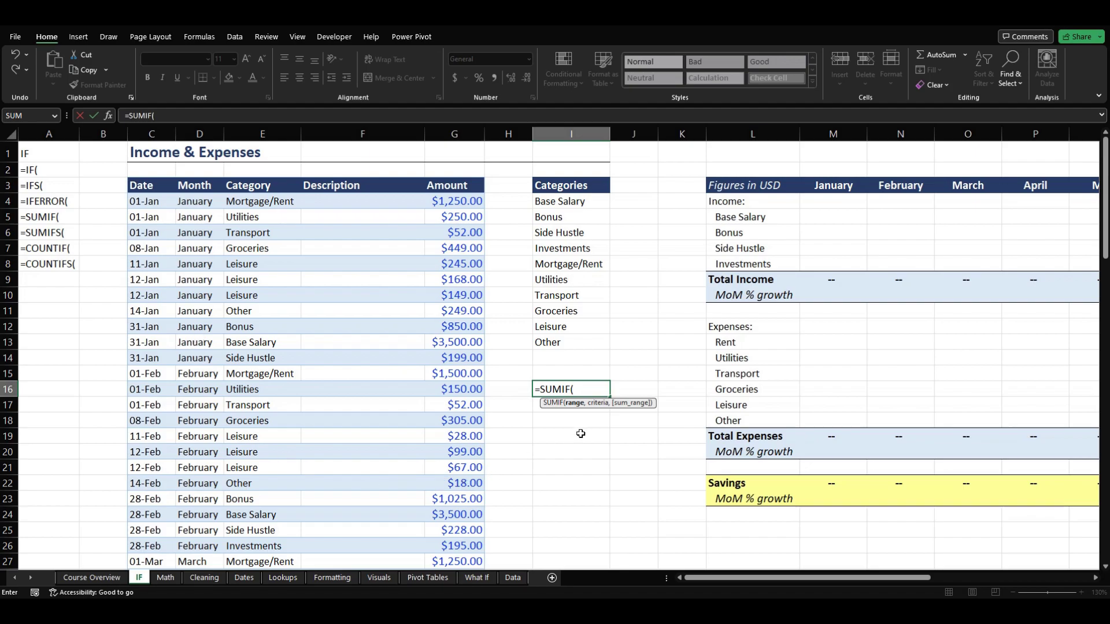
left_click_drag(202, 202, 210, 480)
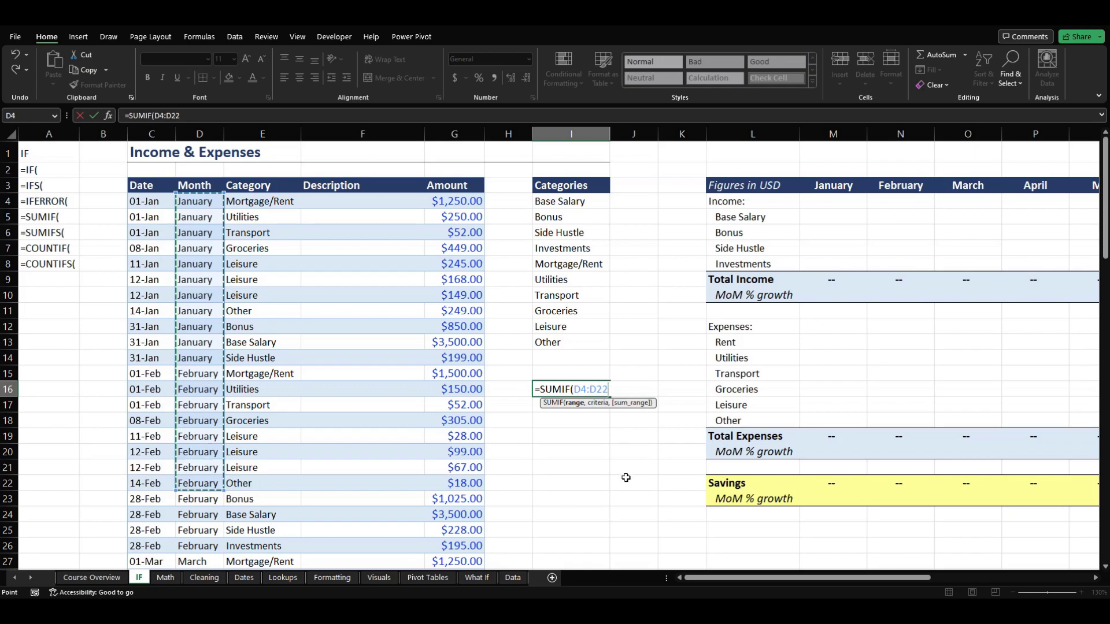
type(",")
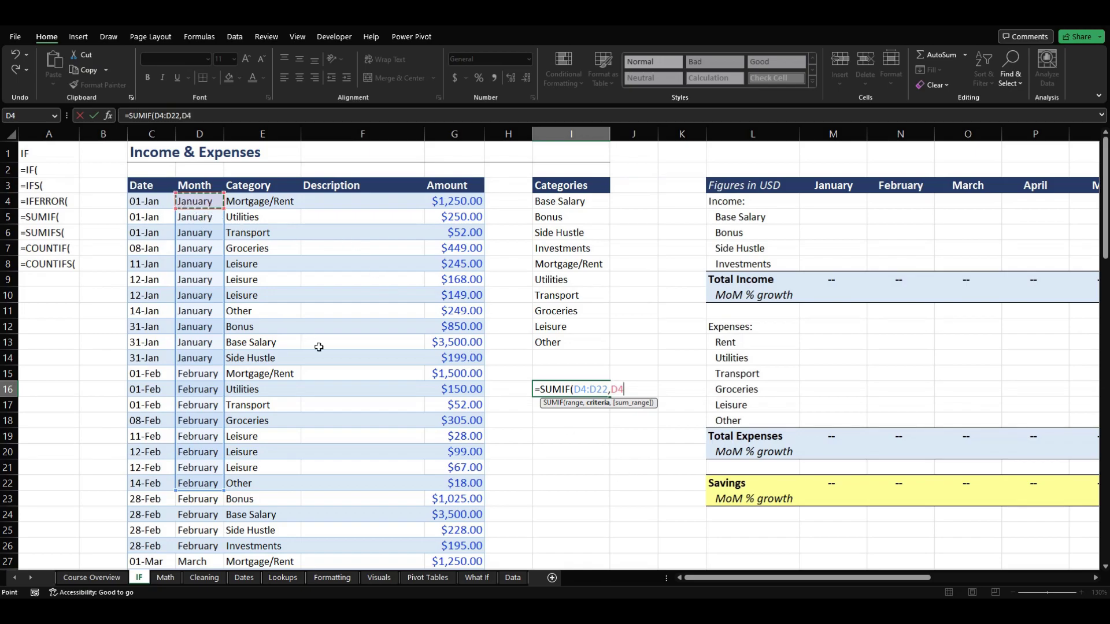
type(",")
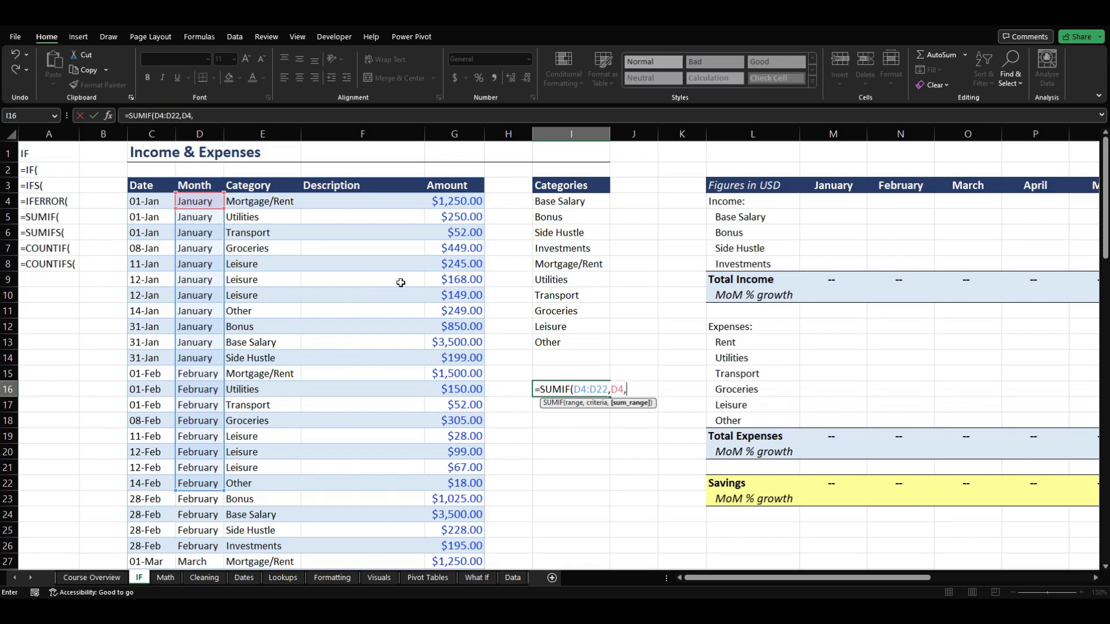
left_click_drag(449, 201, 477, 484)
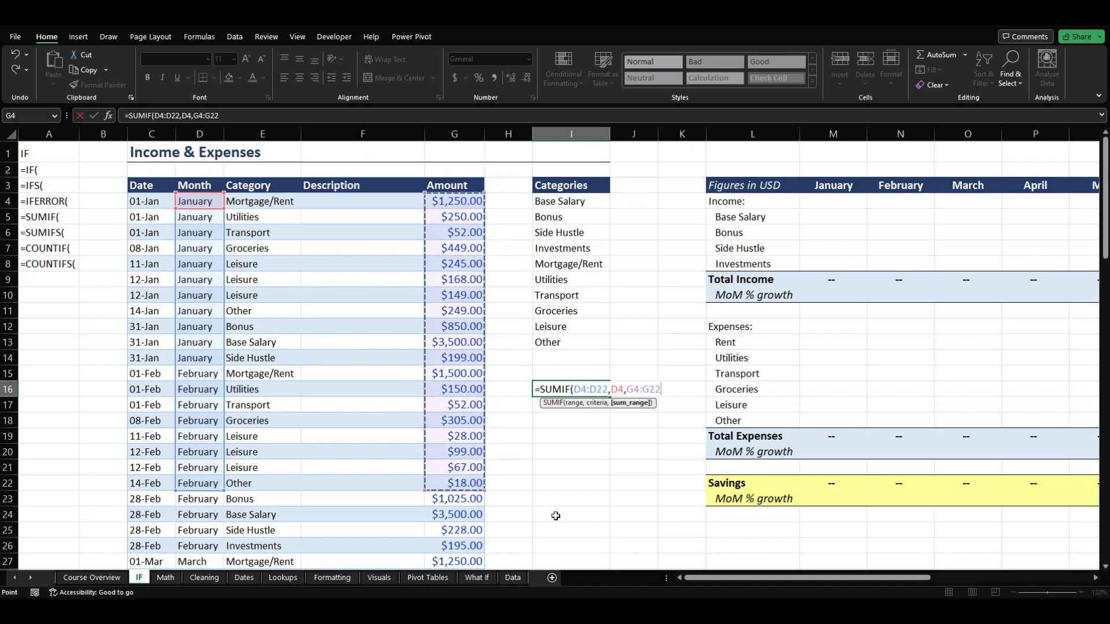
type(")")
key("Return")
key("Up")
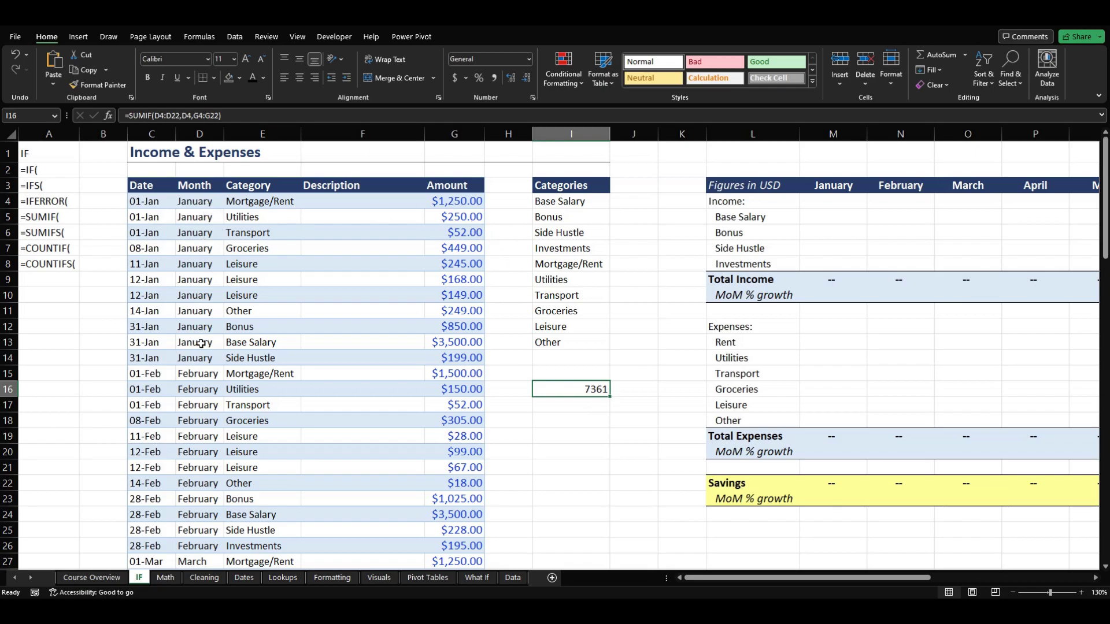
Check the sum of the January amounts in G4:G14 against the SUMIF result in I16
left_click_drag(437, 359, 454, 200)
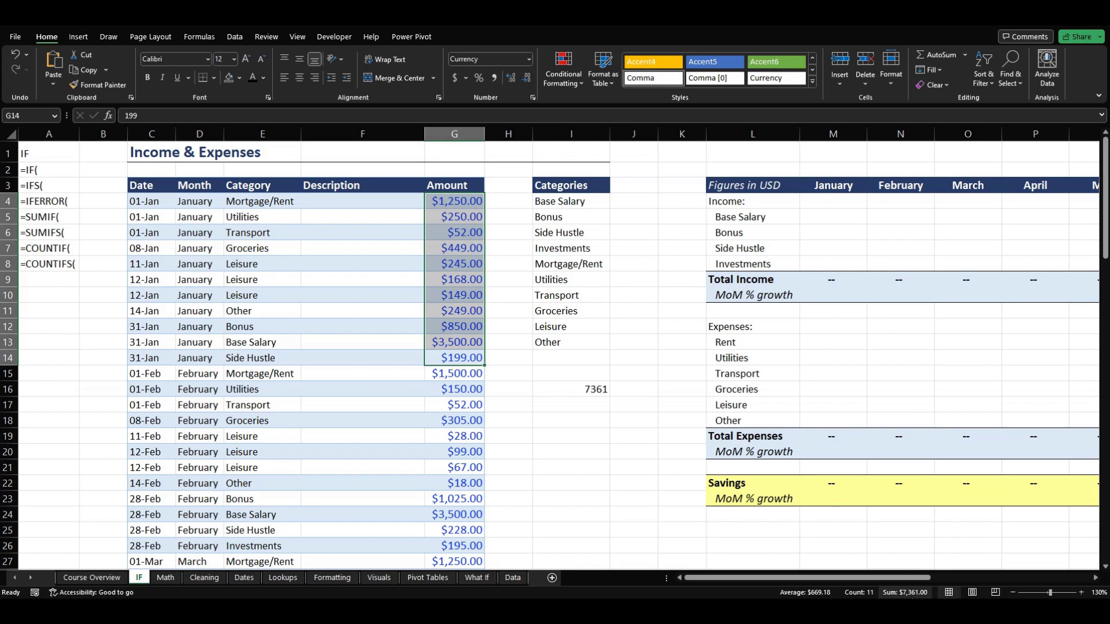
left_click(918, 595)
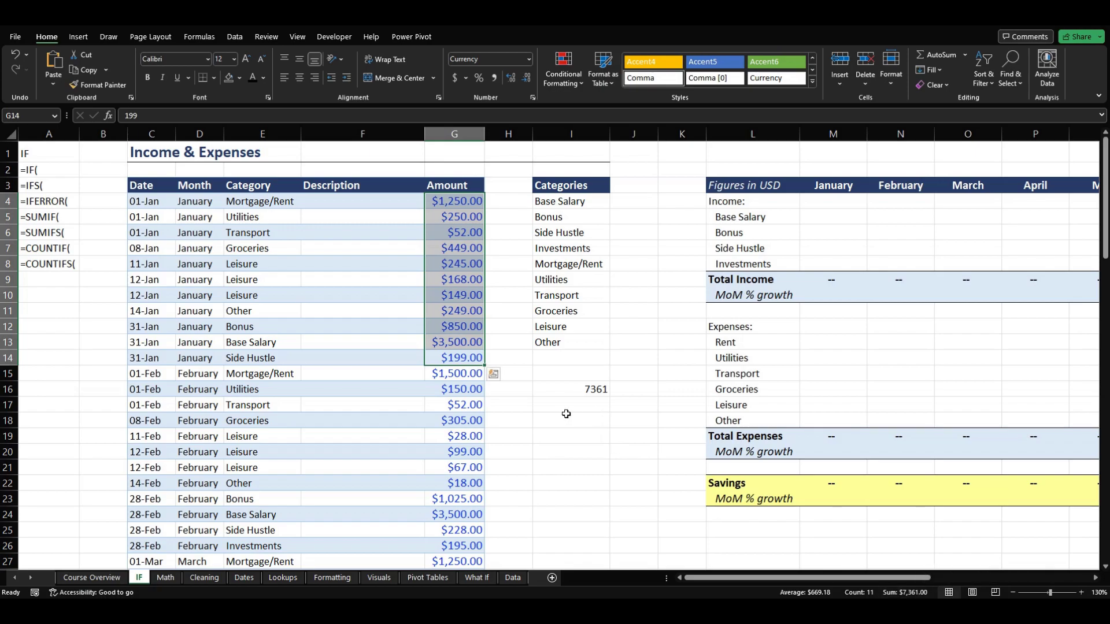
left_click(570, 393)
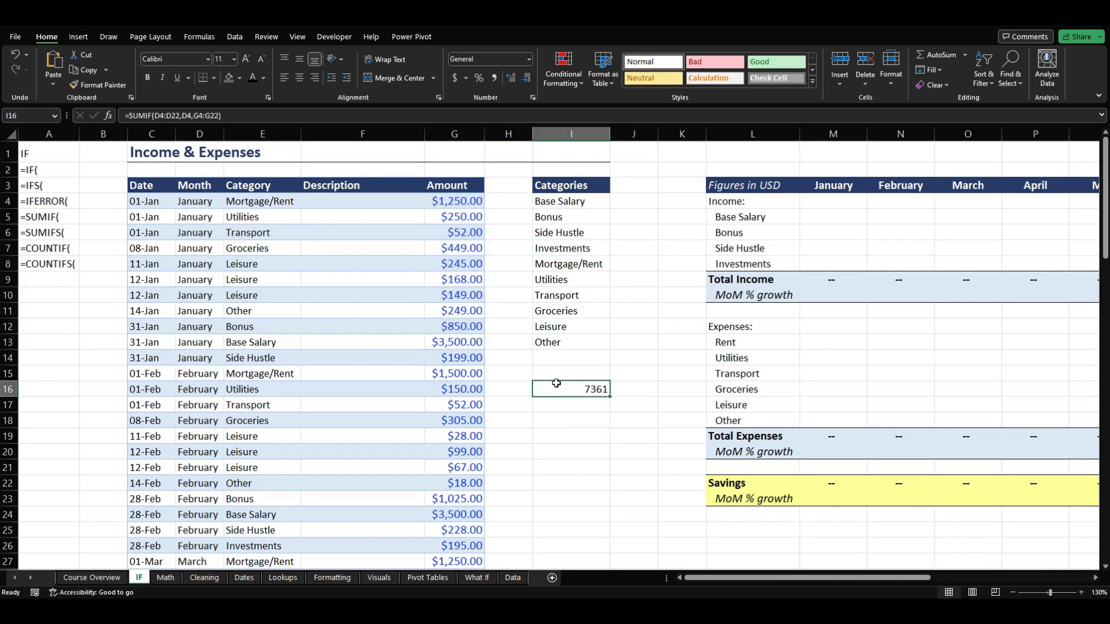
Change the SUMIF criteria in I16 to the February cell D15, giving =SUMIF(D4:D22,D15,G4:G22)
double_click(567, 391)
left_click(623, 389)
key("BackSpace")
key("BackSpace")
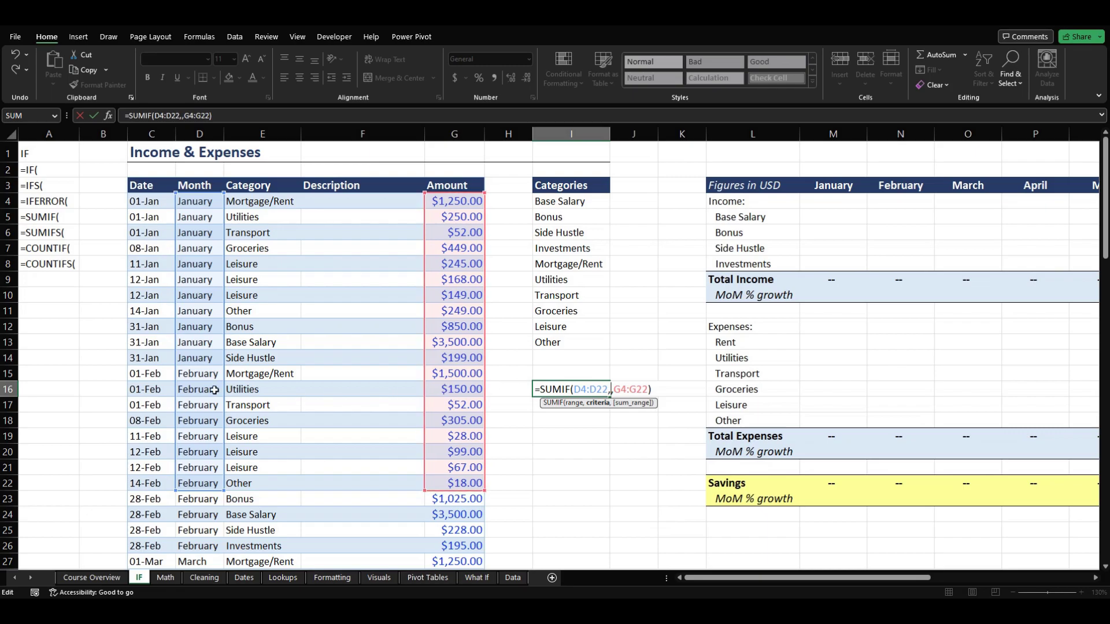
left_click(189, 374)
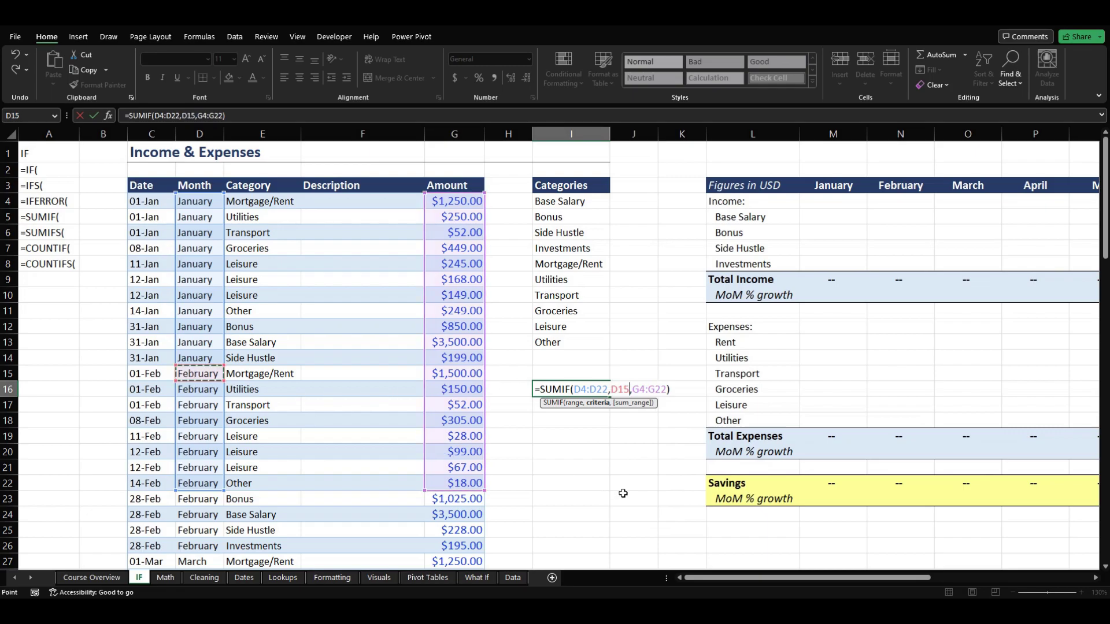
key("Return")
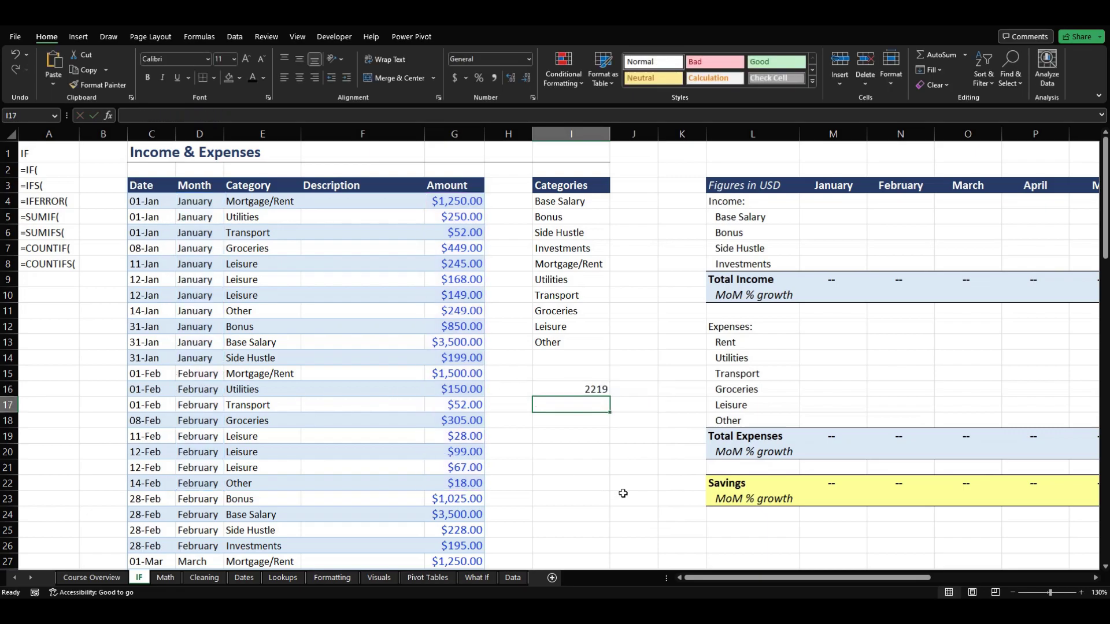
Review the SUMIF arguments in I16 and check the sum of the February amounts in G15:G22
left_click(559, 391)
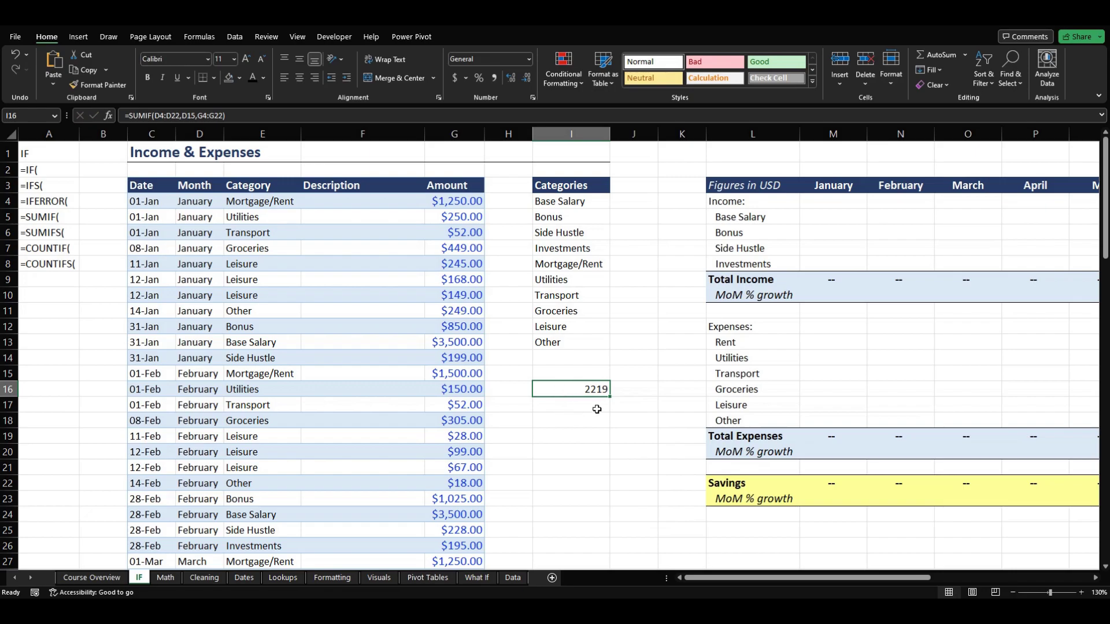
double_click(573, 393)
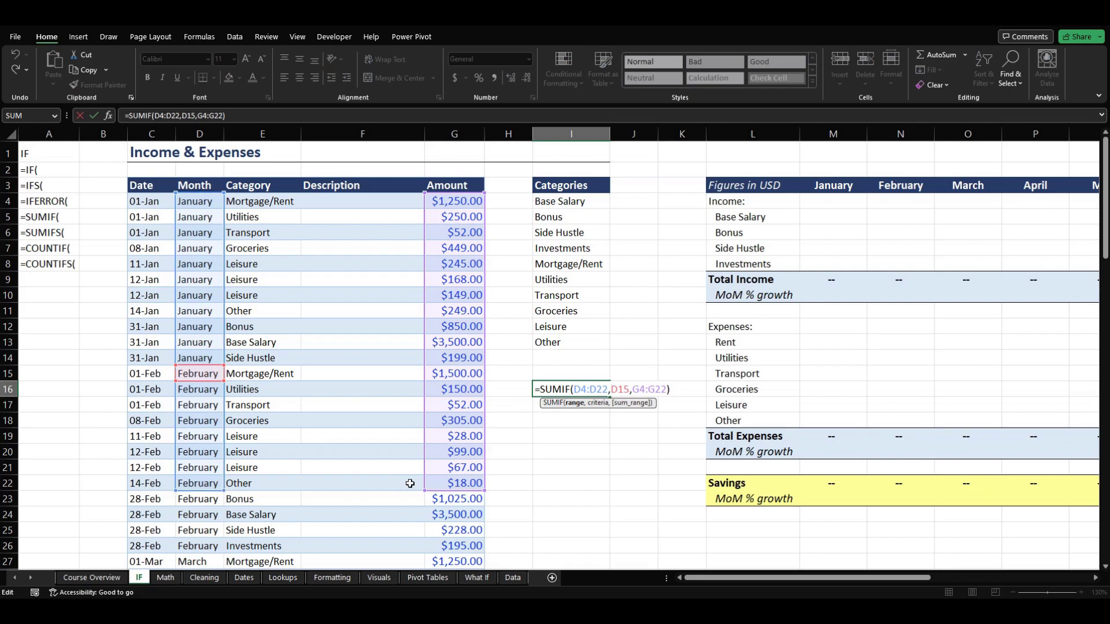
key("Escape")
left_click_drag(437, 483, 445, 374)
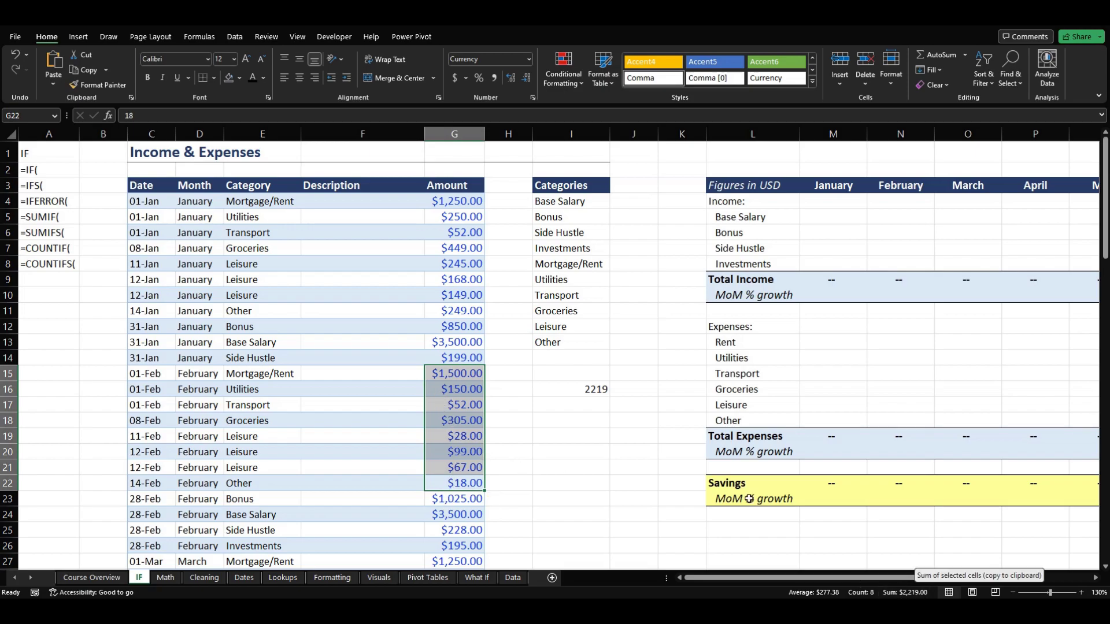
Clear the SUMIF formula from cell I16
left_click(598, 435)
left_click(584, 391)
key("Delete")
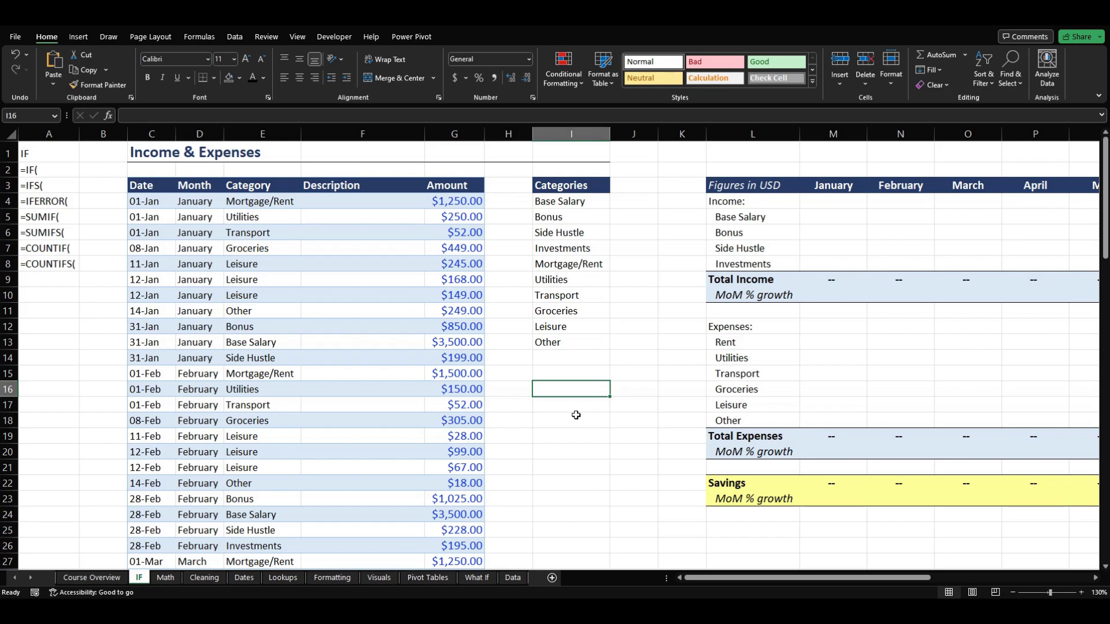
left_click(543, 376)
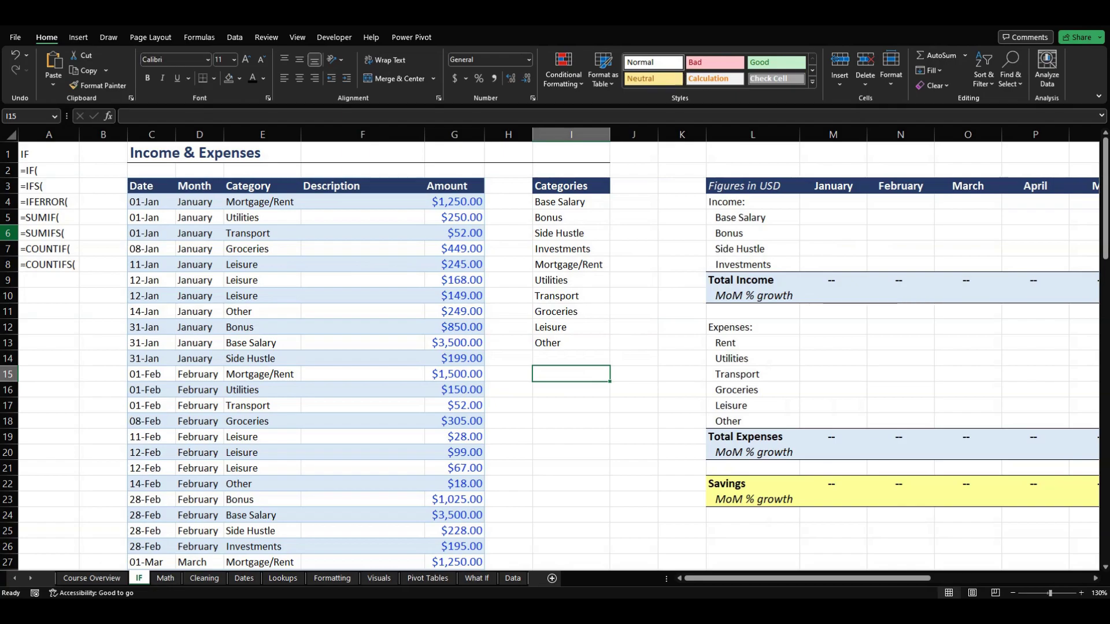
left_click(56, 234)
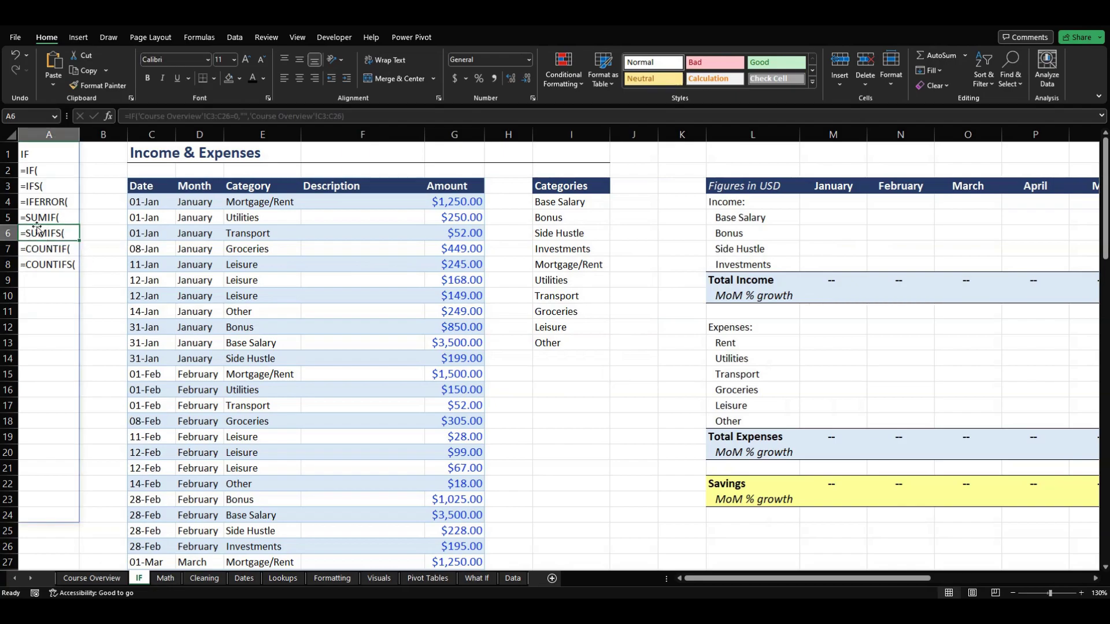
left_click(560, 389)
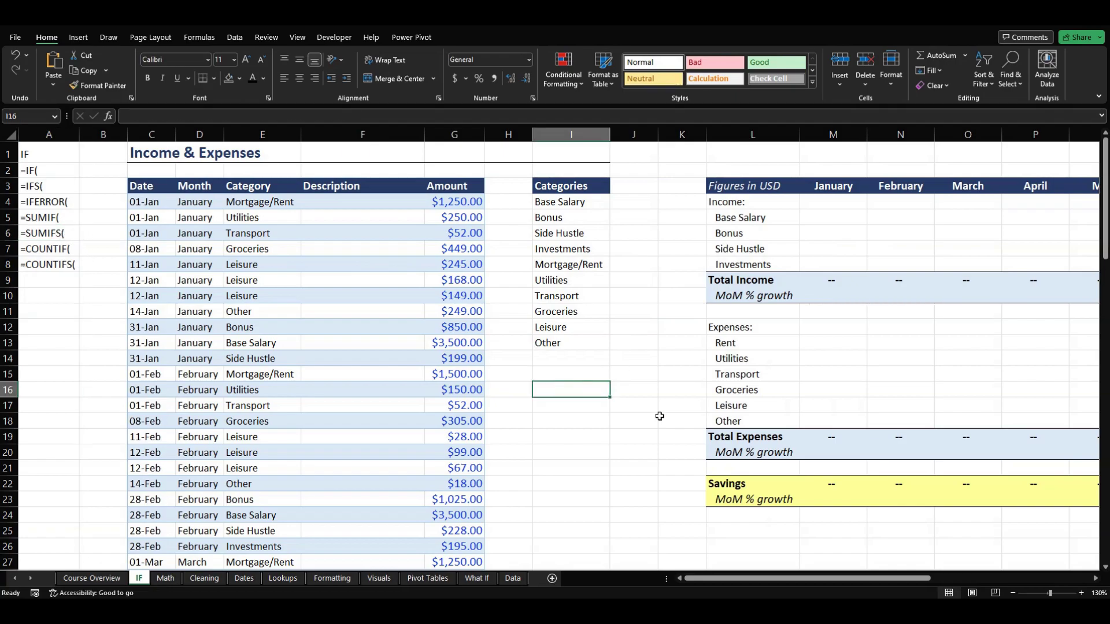
type("=sumi")
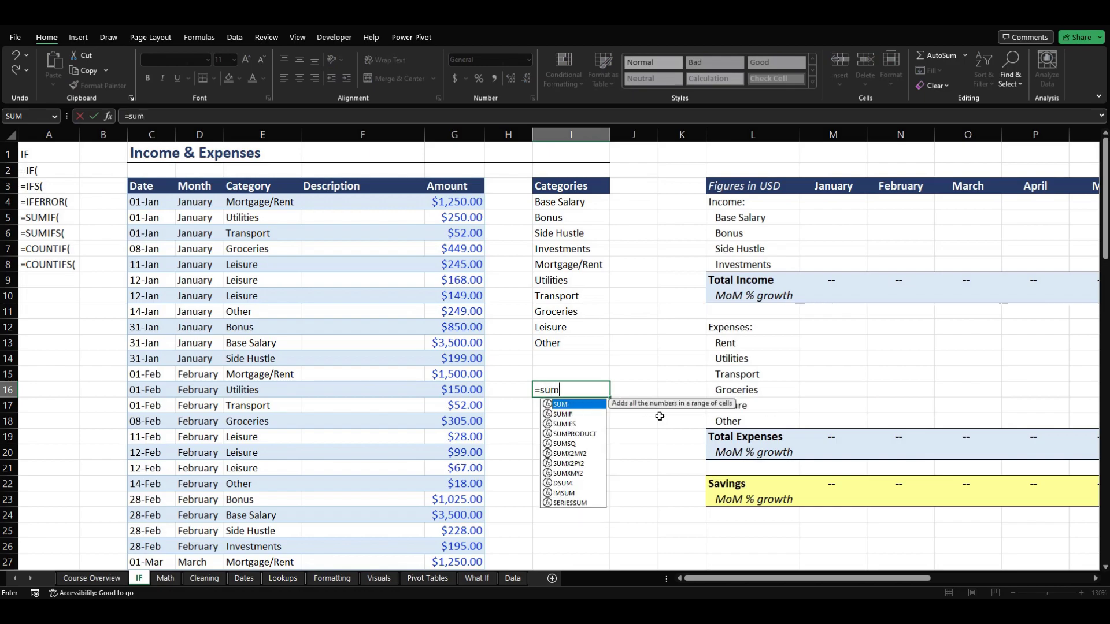
key("Down")
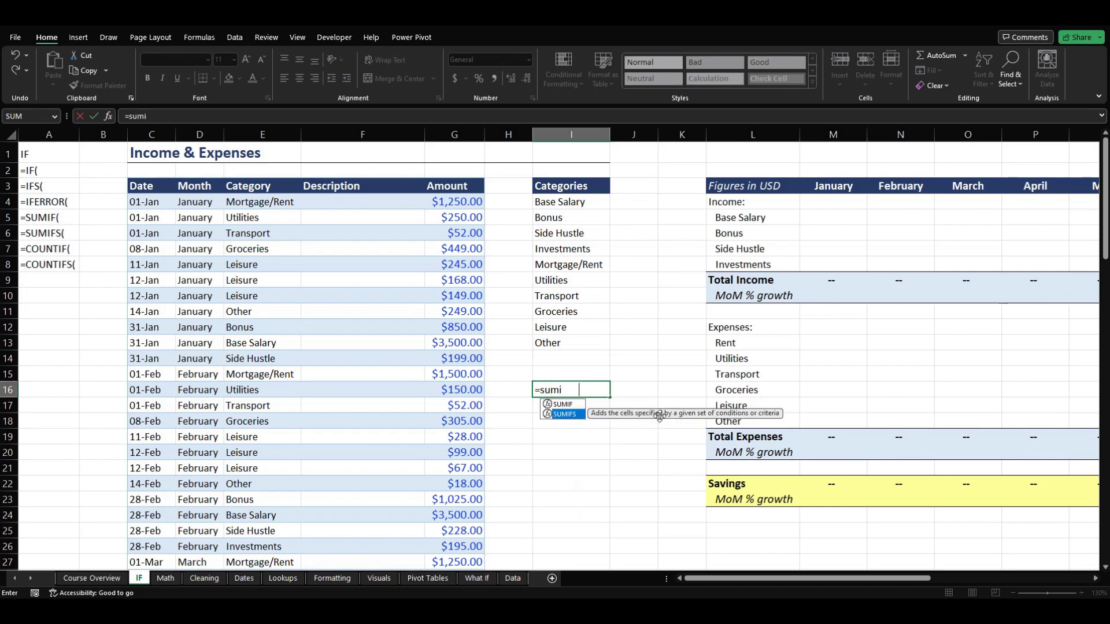
key("Tab")
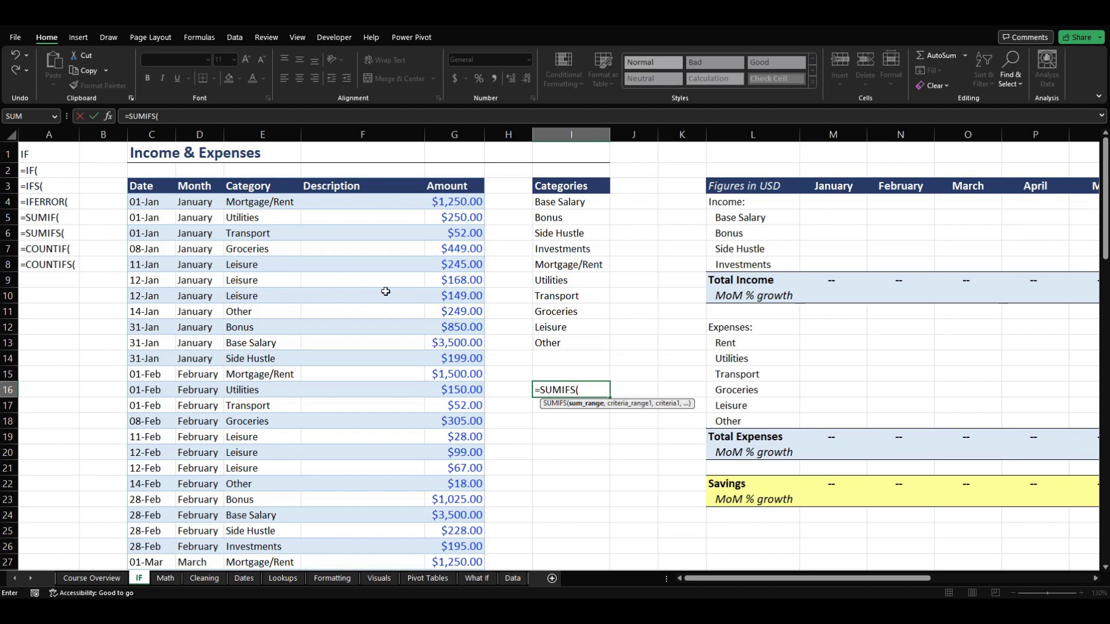
key("Escape")
Start a SUMIFS formula in cell M5, the January Base Salary cell of the monthly summary
left_click(846, 220)
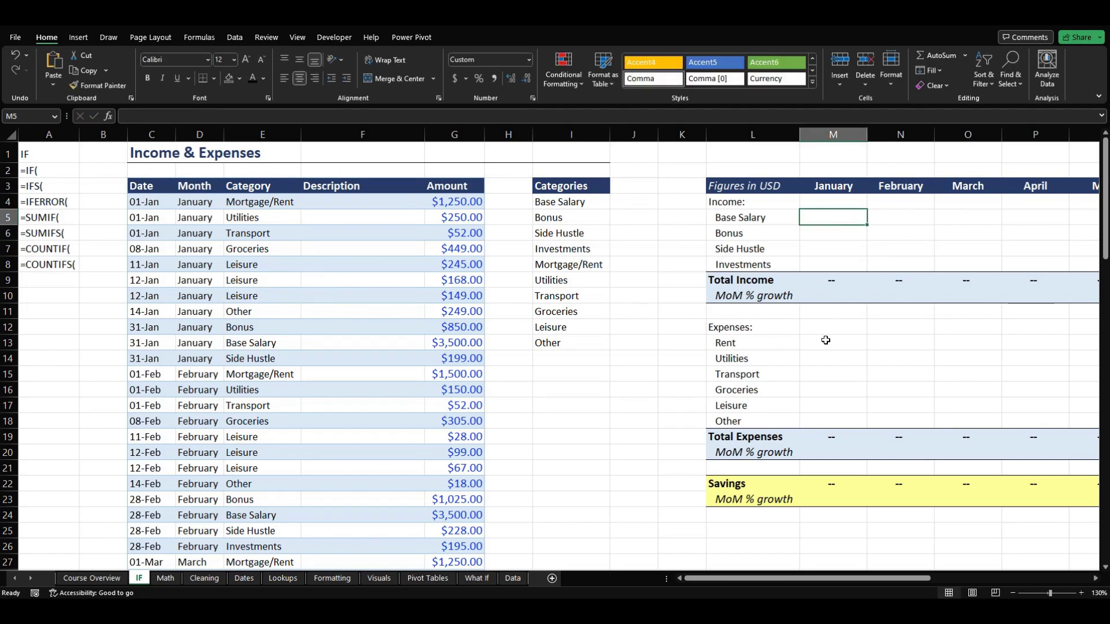
type("=")
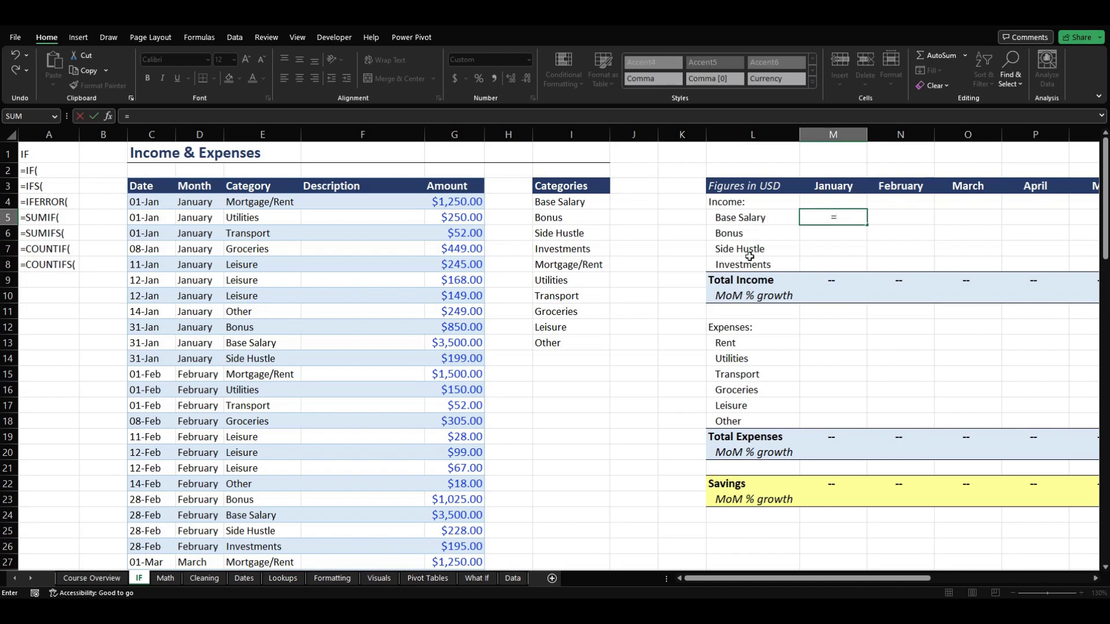
type("sum")
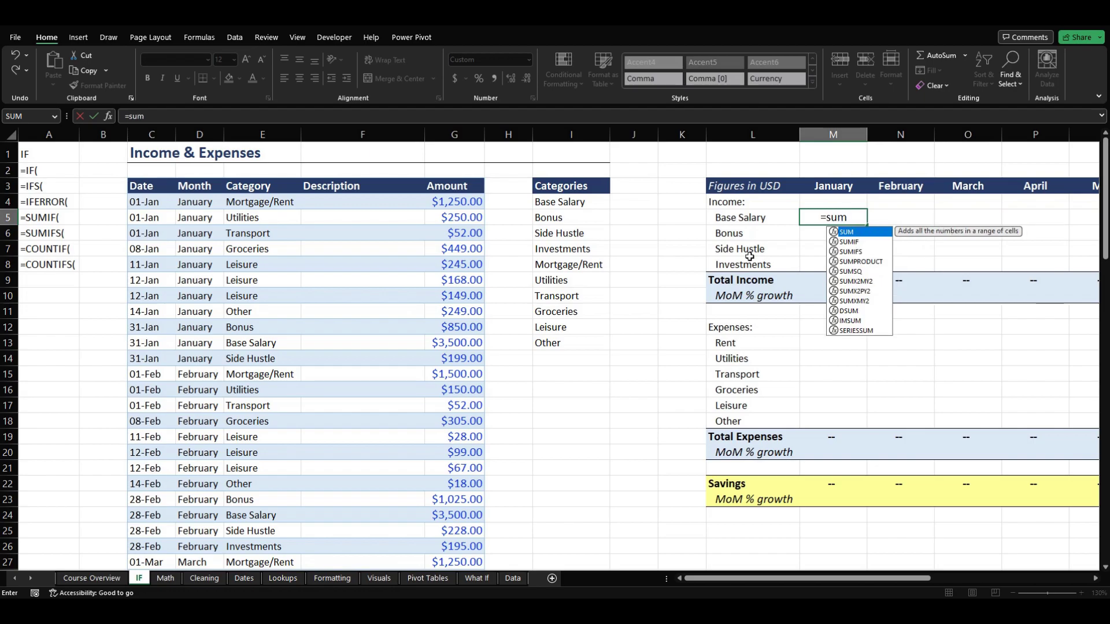
key("Return")
key("Right")
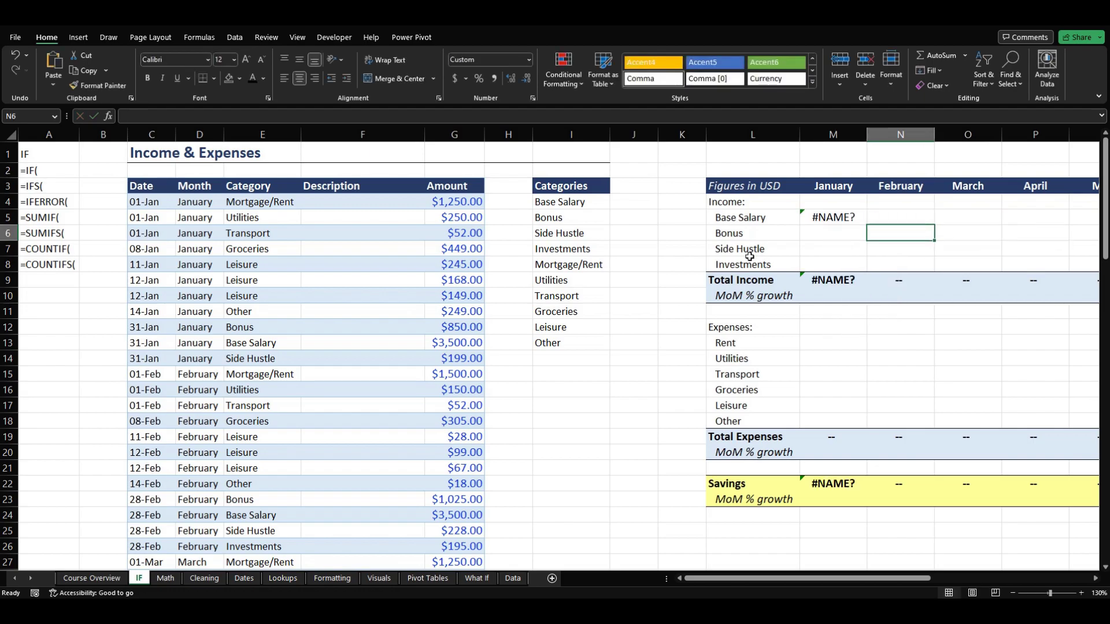
key("Left")
key("Up")
key("F2")
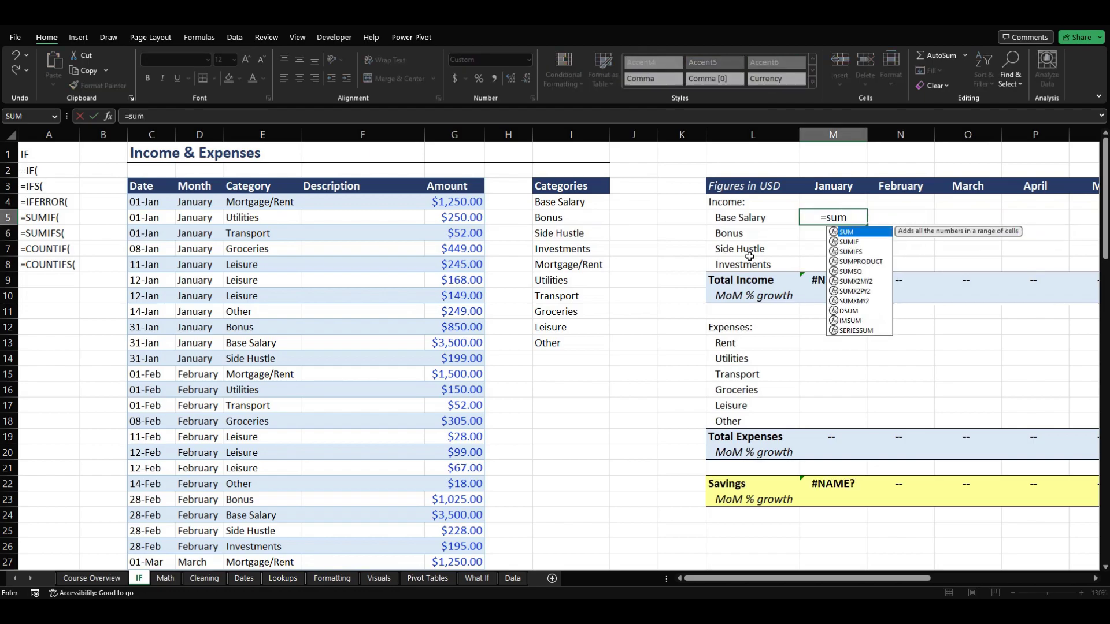
key("Down")
key("Down")
key("Tab")
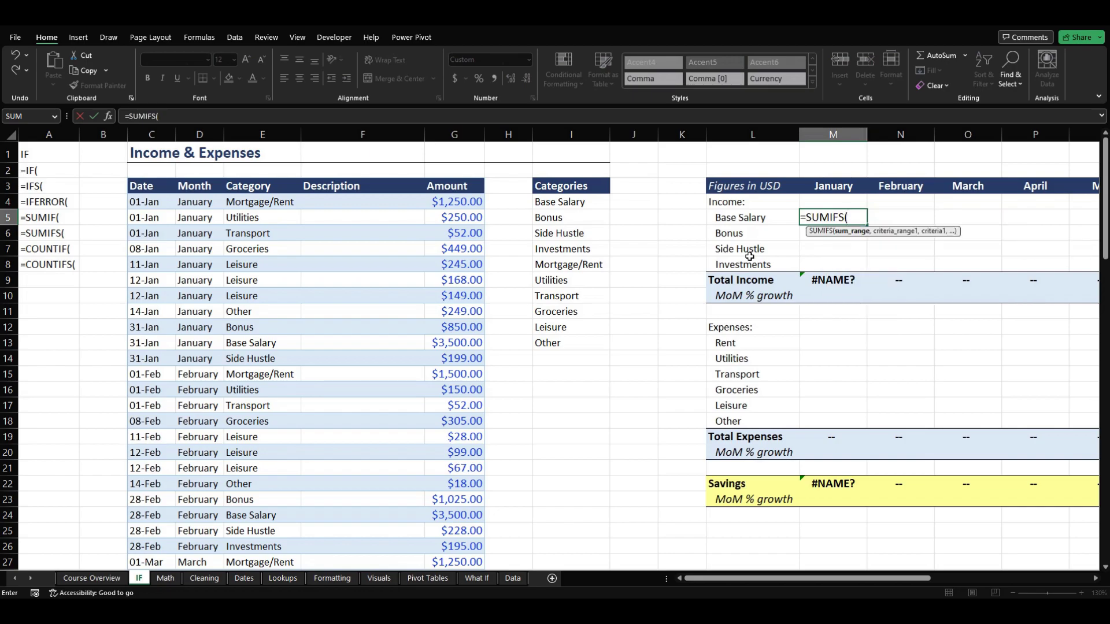
Set the SUMIFS sum range to the amounts G4:G95 and the first criteria range to the months D4:D95
left_click(448, 200)
key("ctrl+shift+Down")
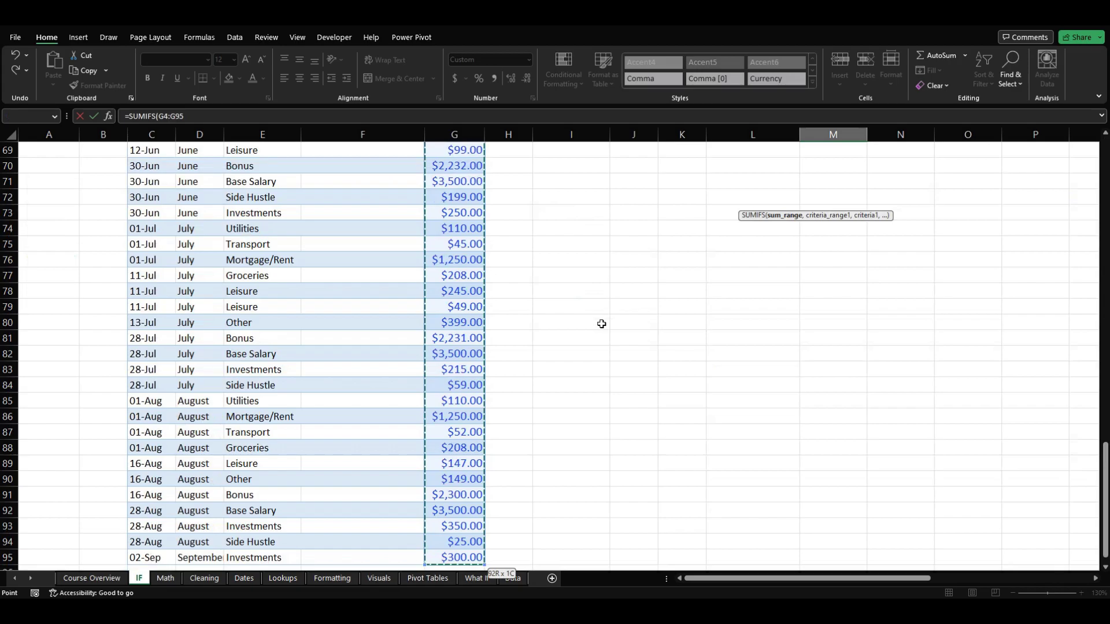
type(",")
key("Up")
key("Up")
key("Up")
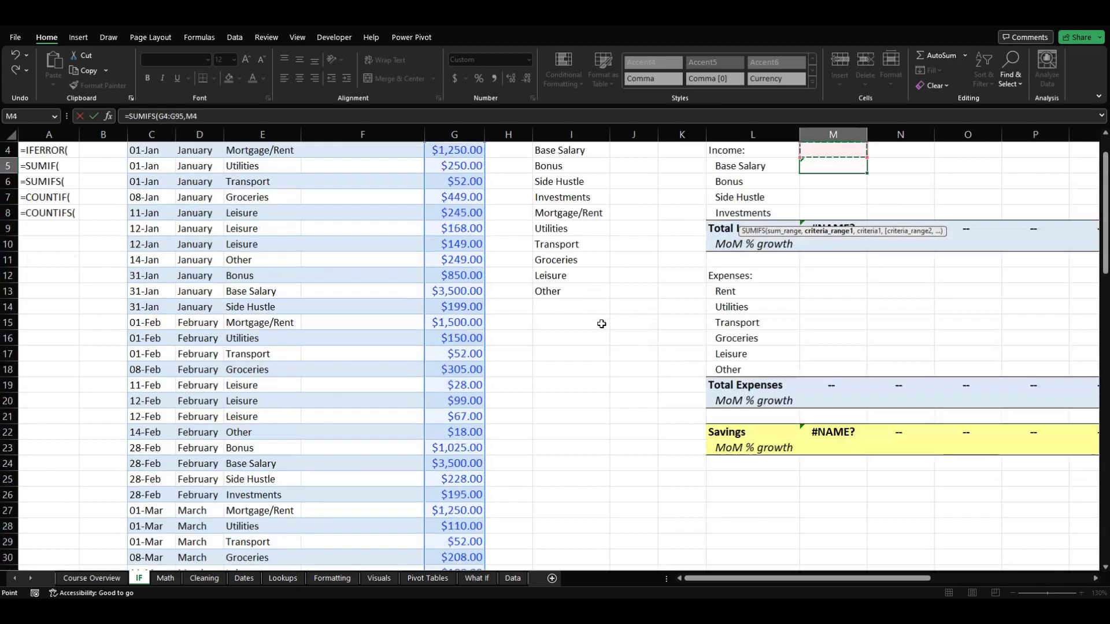
key("Down")
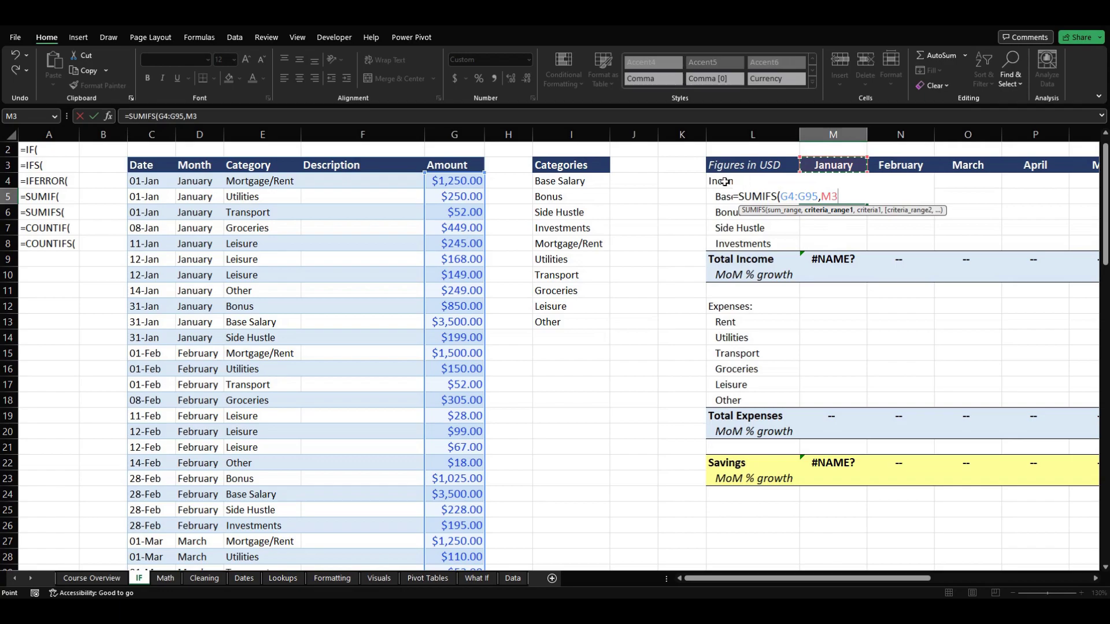
left_click(195, 184)
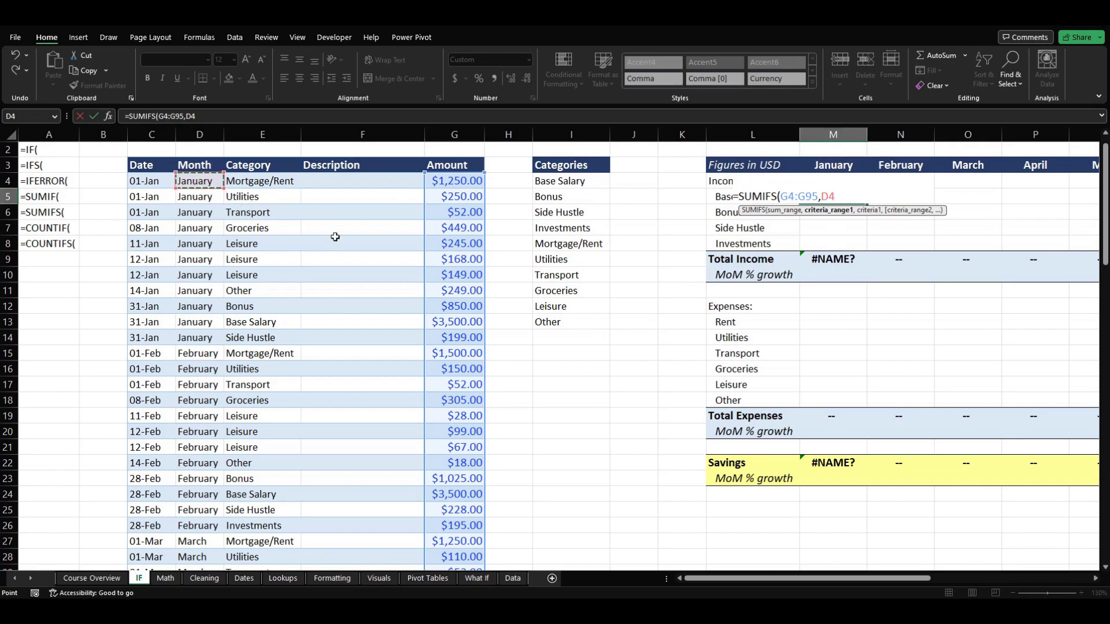
key("ctrl+shift+Down")
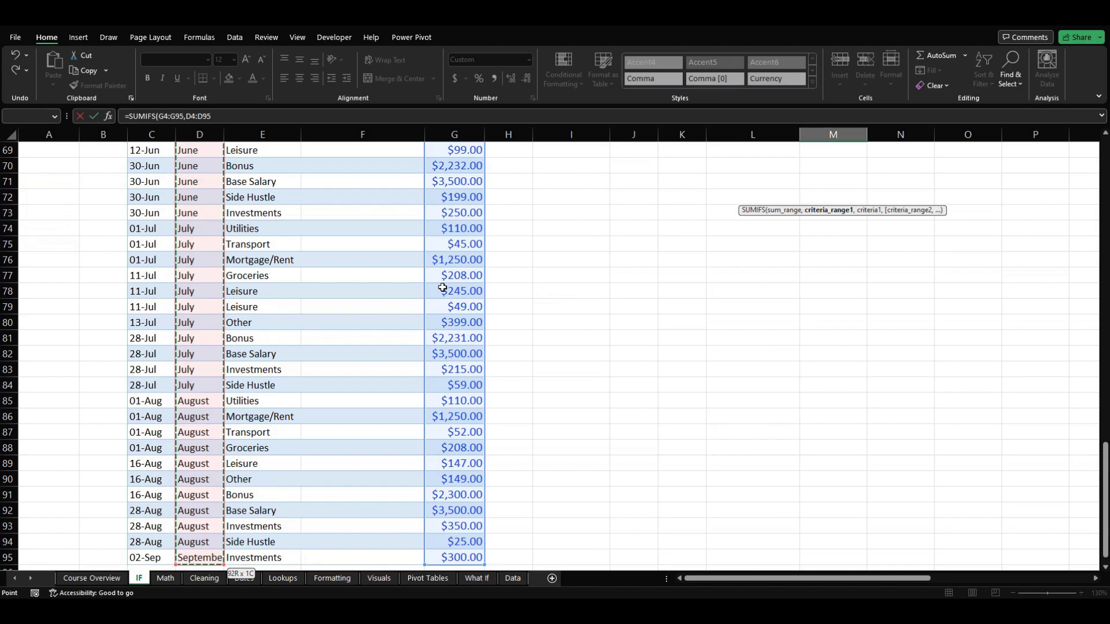
Use the January header M3 as the first criterion and complete M5 as =SUMIFS(G4:G95,D4:D95,M3)
type(",")
key("Up")
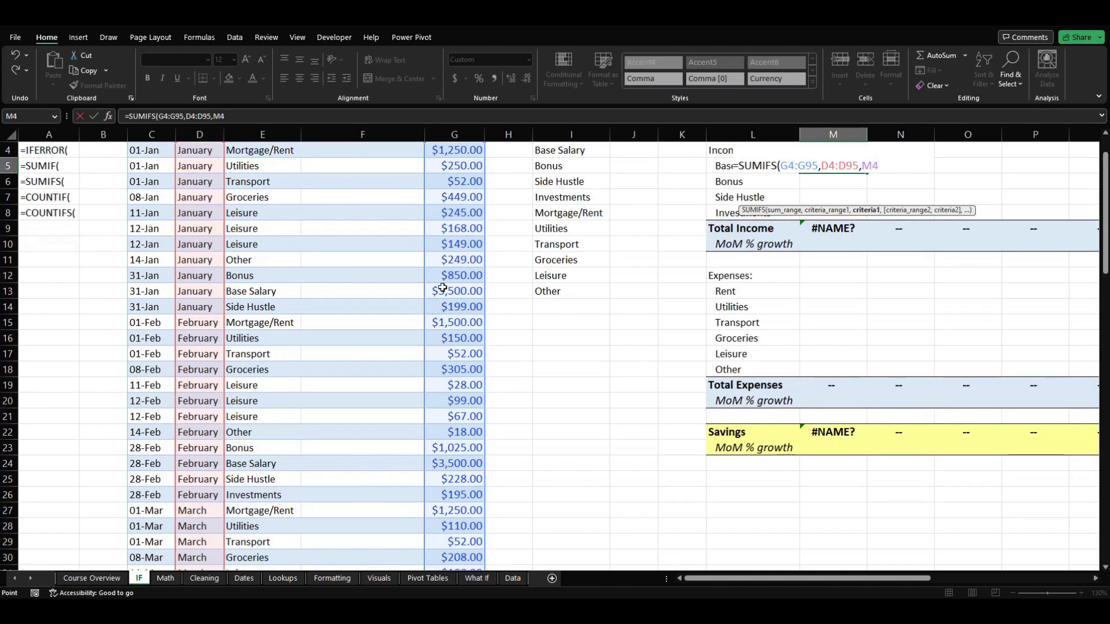
key("Up")
key("Up")
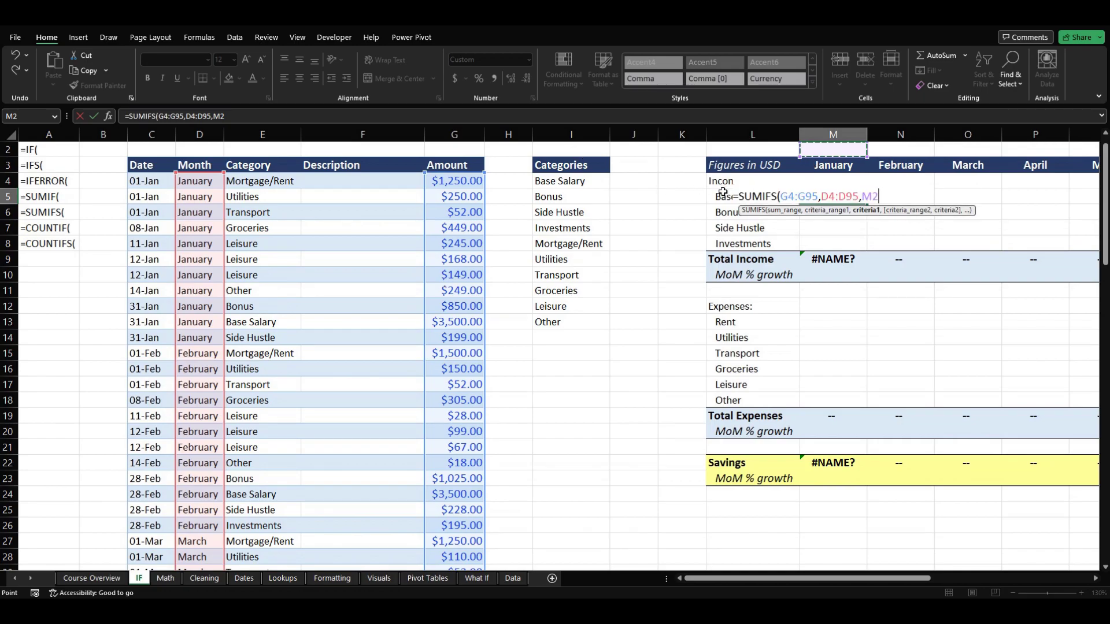
left_click(827, 167)
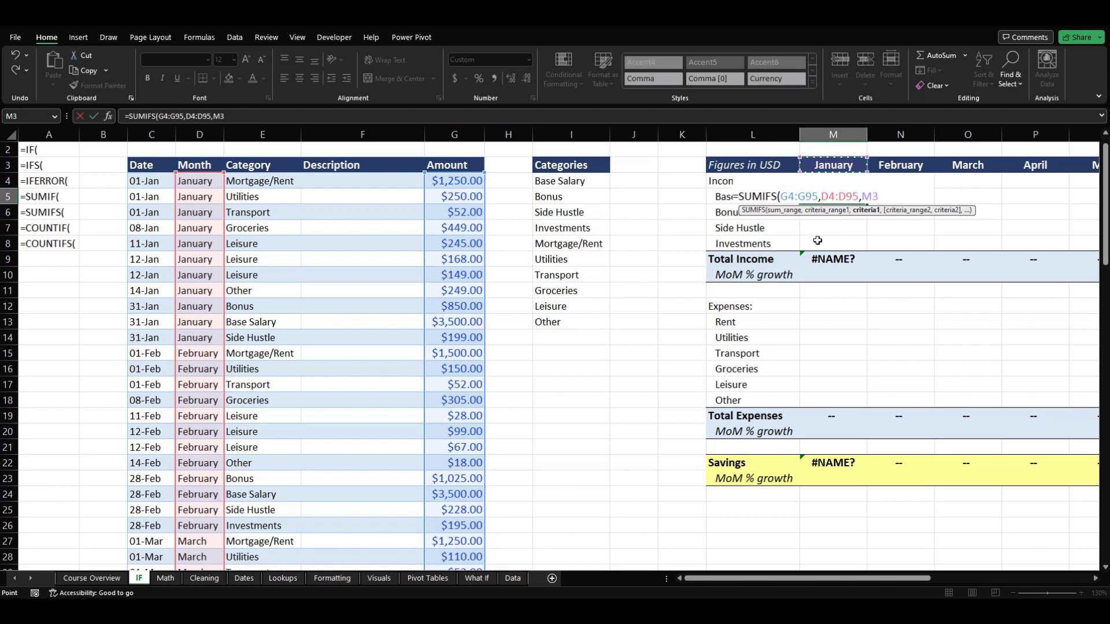
type(")")
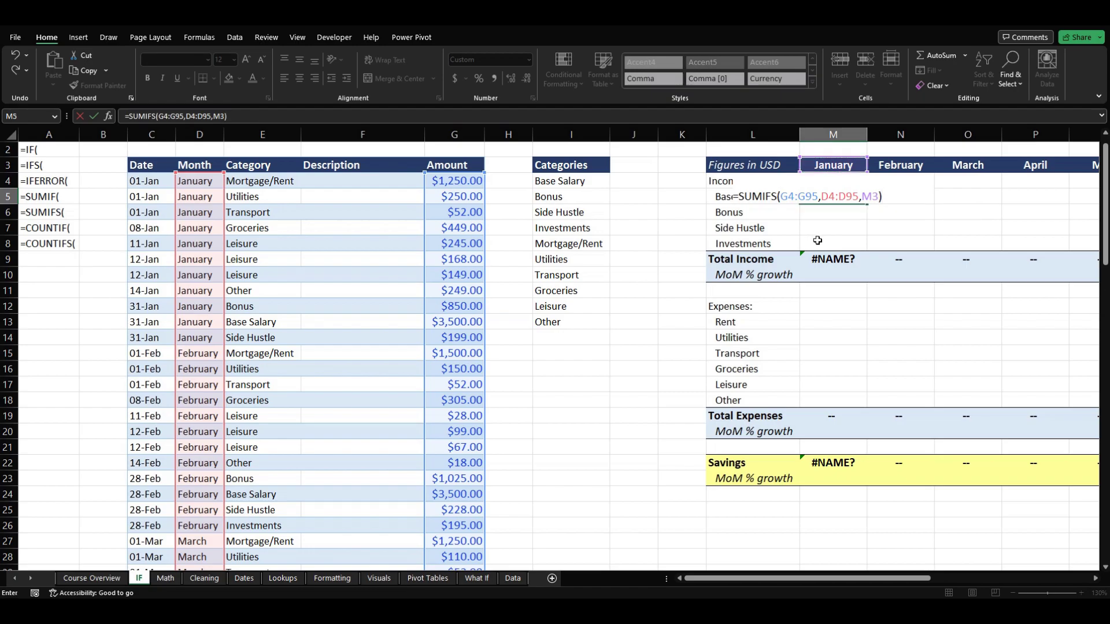
key("Return")
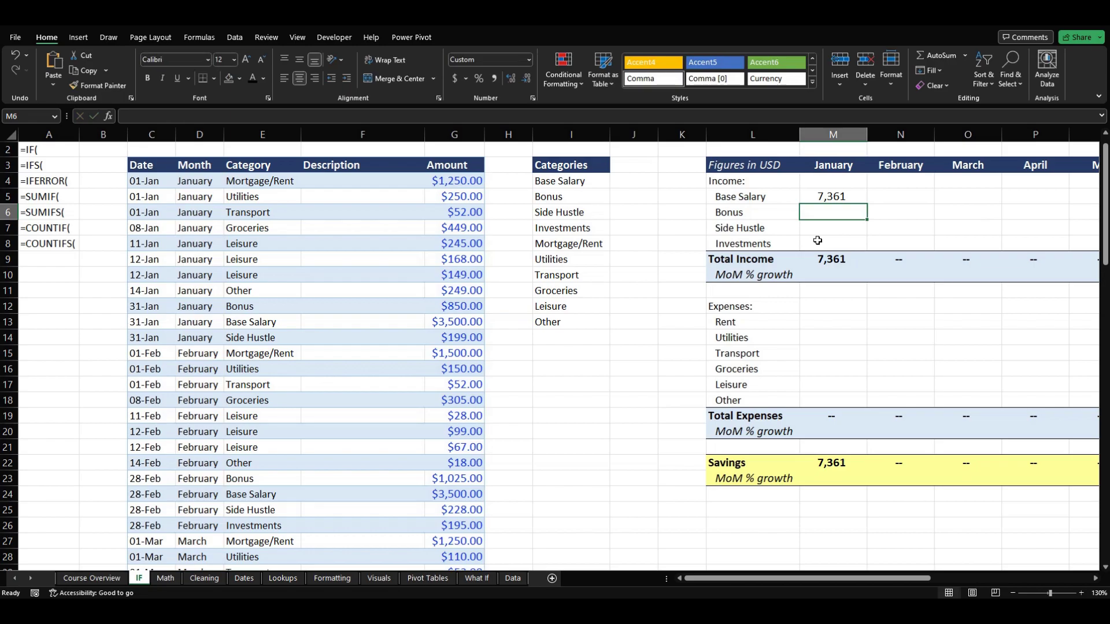
Reopen the SUMIFS formula in M5 and add the Category column E4:E95 as the second criteria range
key("Up")
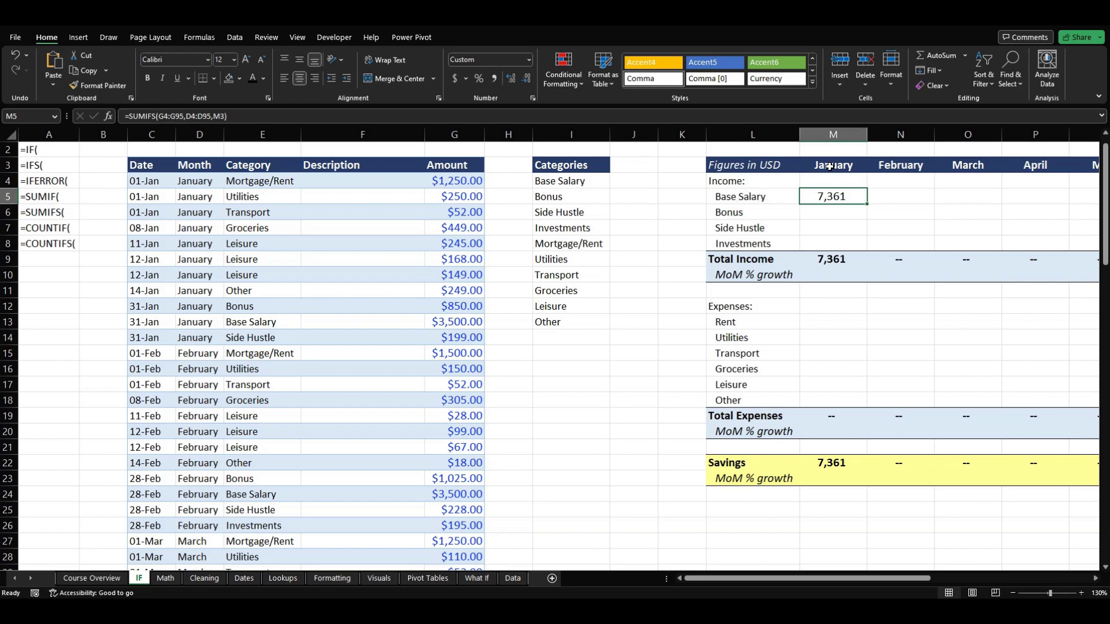
left_click(243, 122)
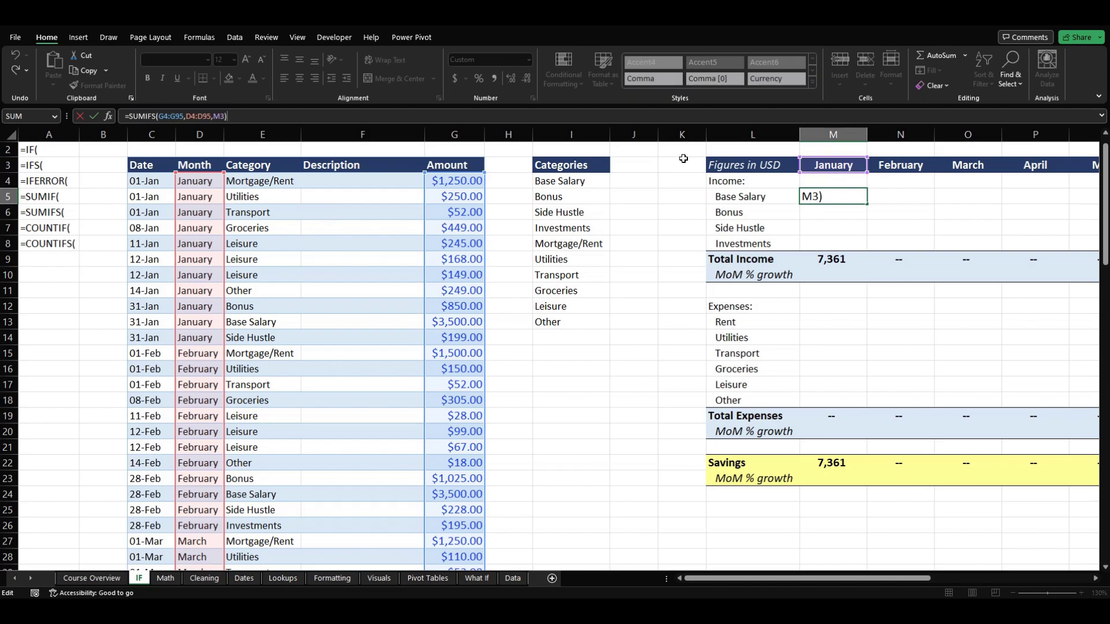
double_click(845, 200)
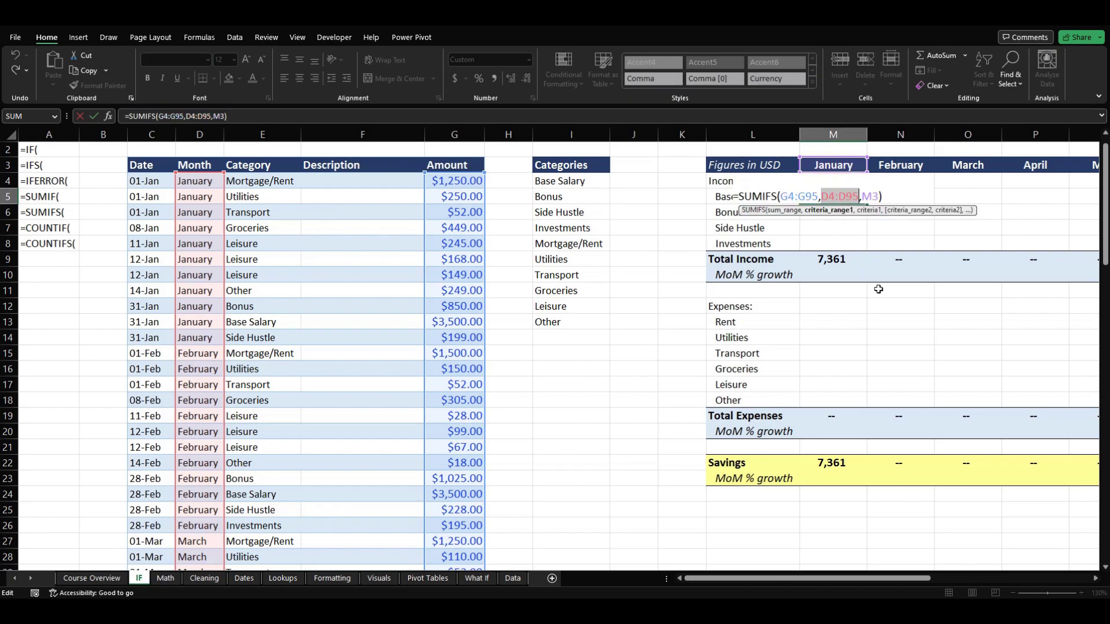
key("Right")
key("Right")
key("Delete")
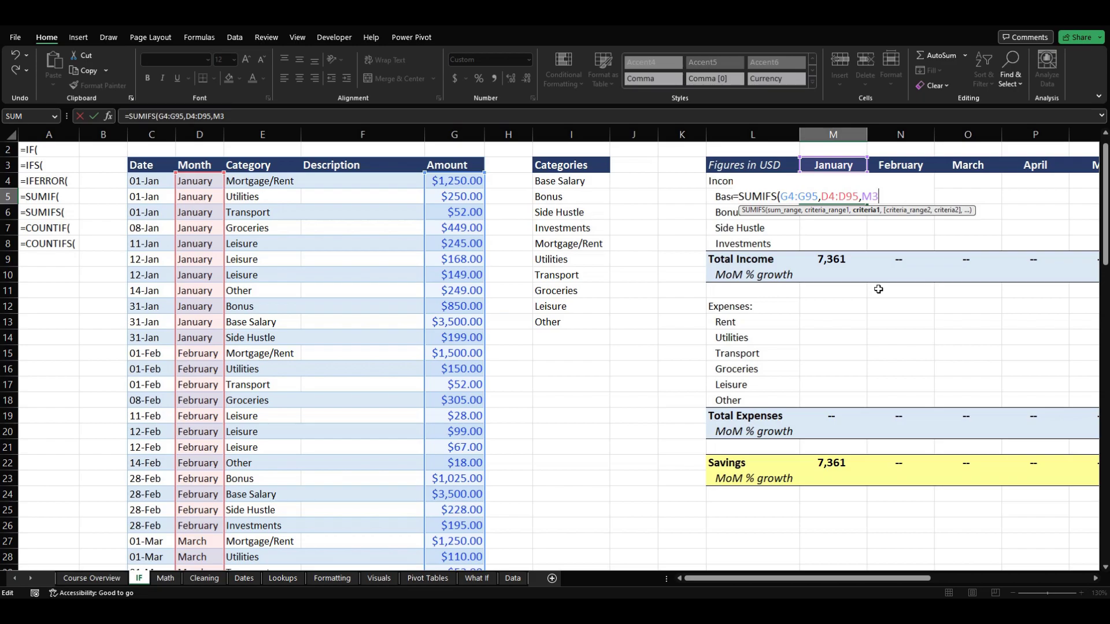
type(",")
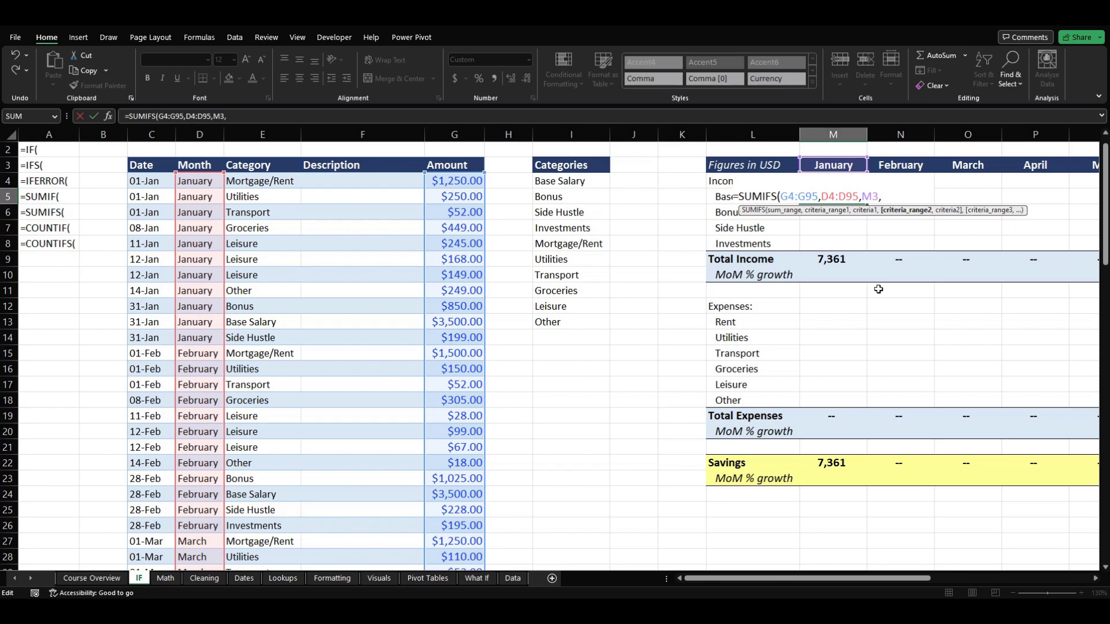
left_click(285, 181)
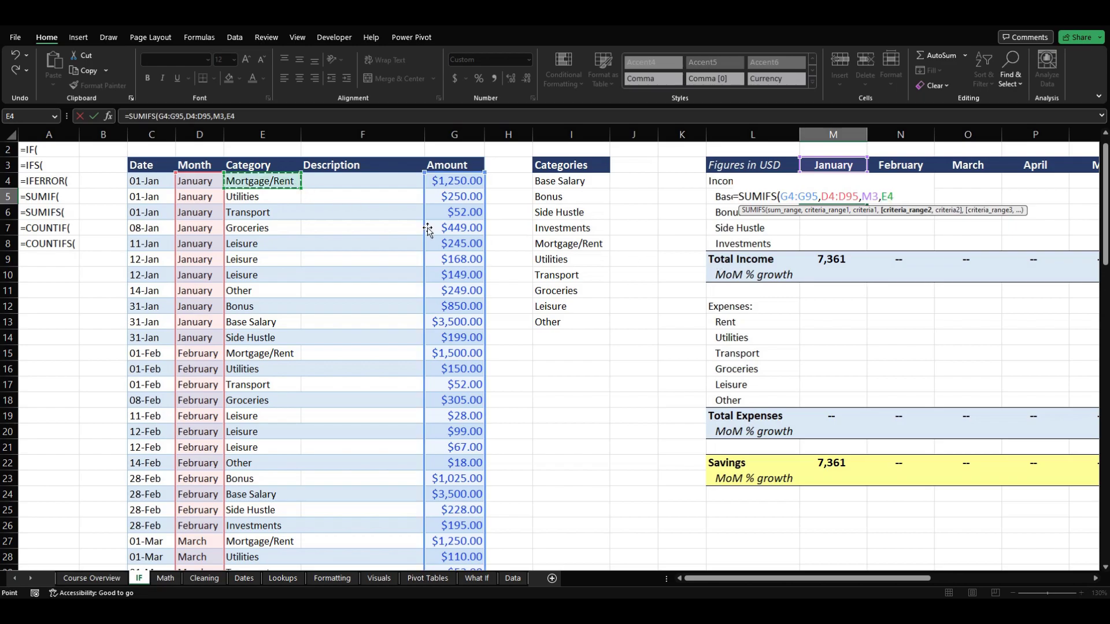
key("ctrl+shift+Down")
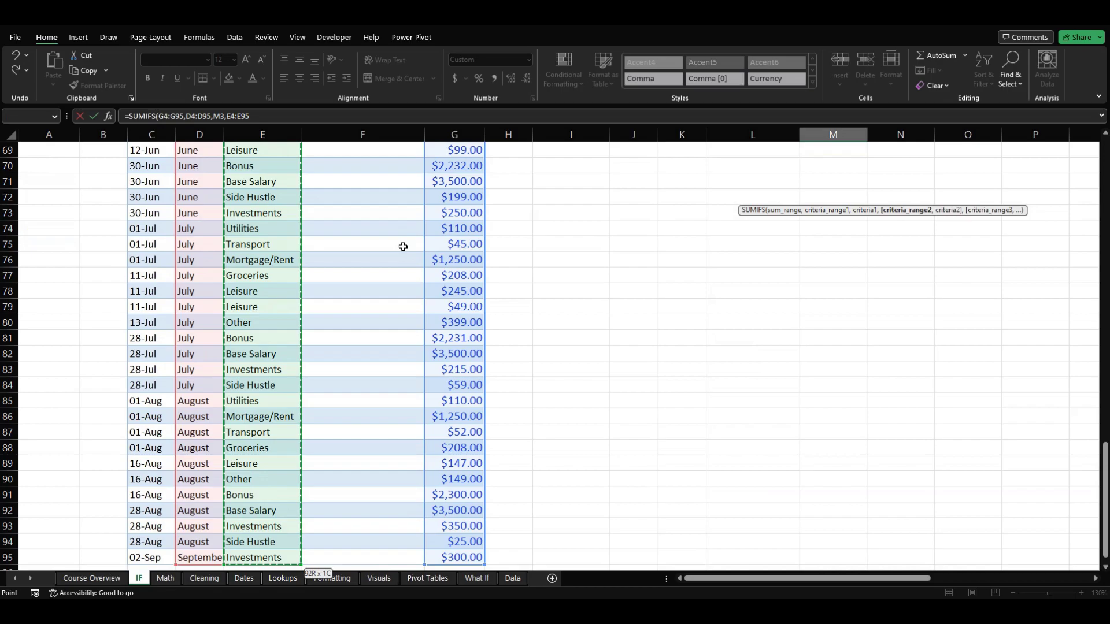
Use the Base Salary label L5 as the second criterion, completing M5 as =SUMIFS(G4:G95,D4:D95,M3,E4:E95,L5)
type(",")
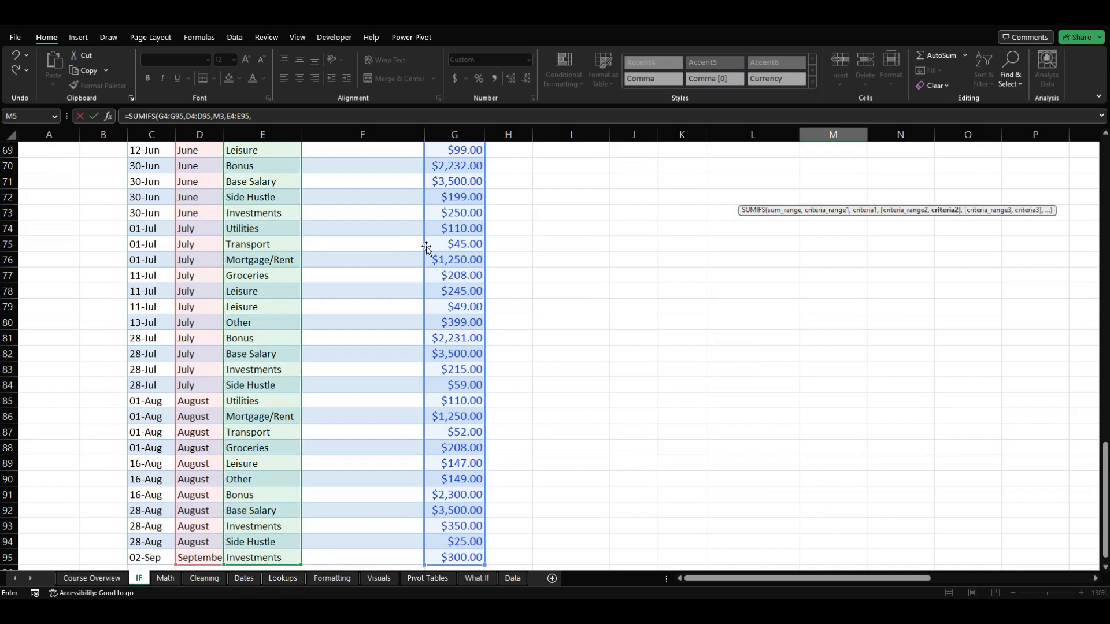
key("Up")
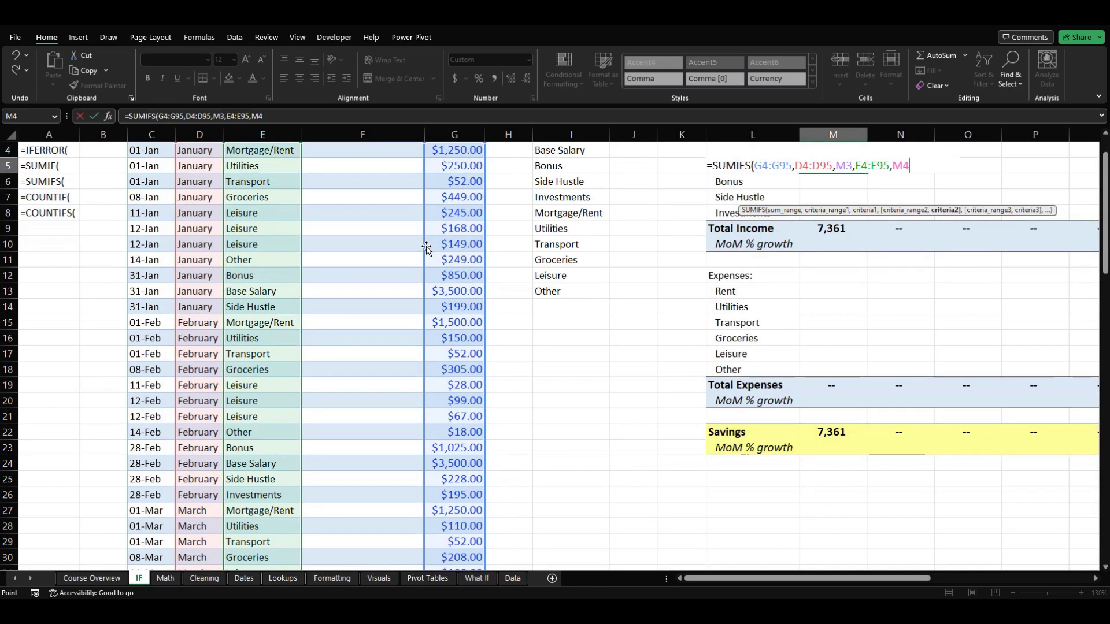
scroll(770, 251, "up", 1)
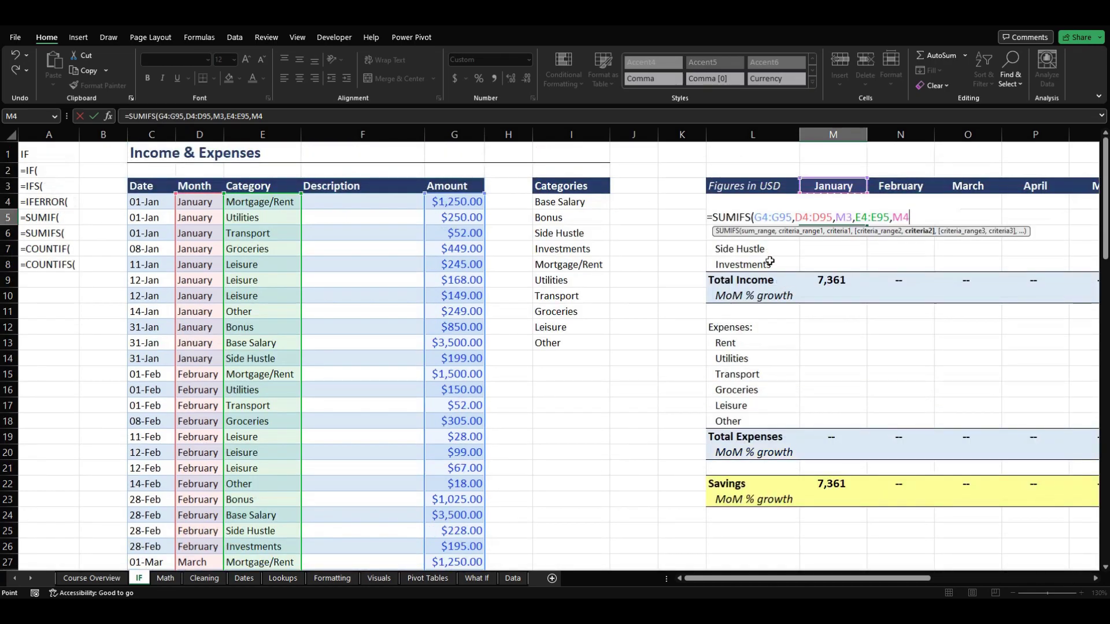
key("Left")
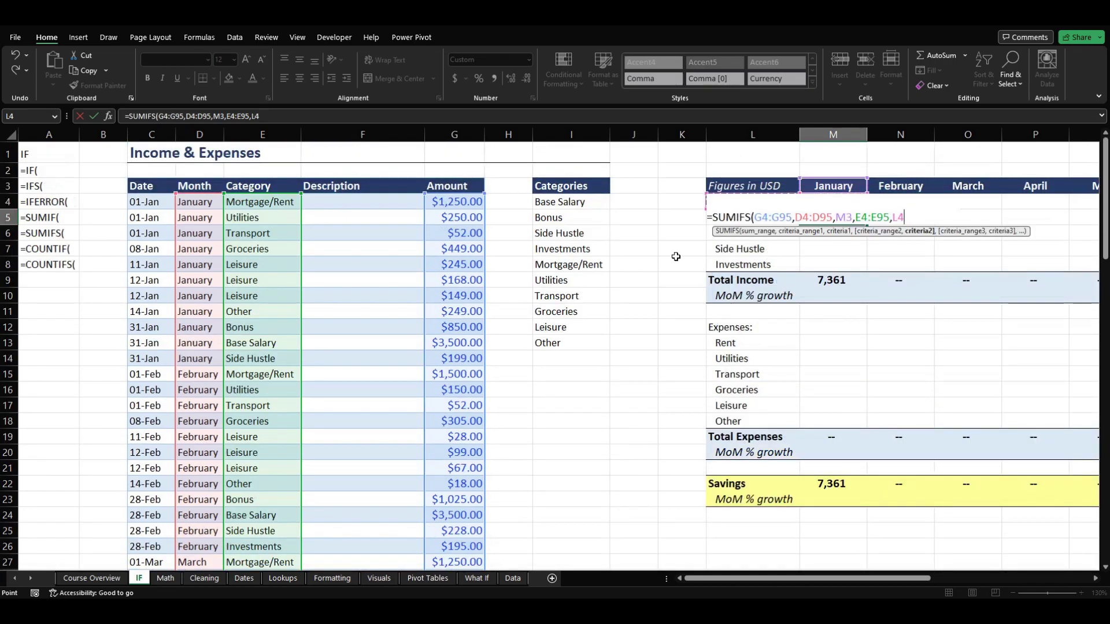
key("Down")
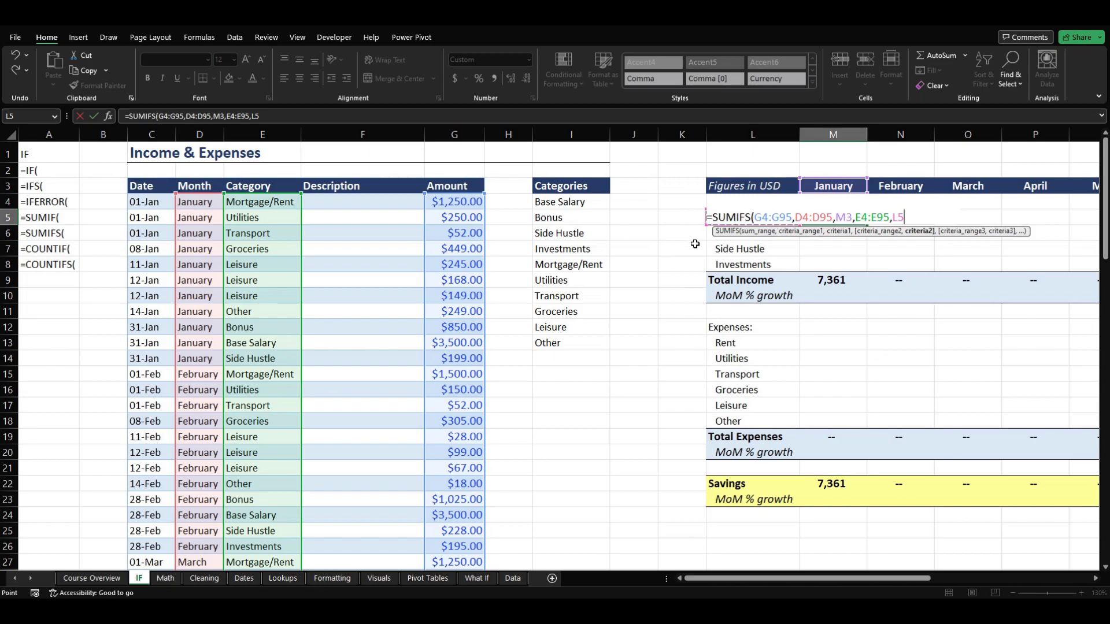
type(")")
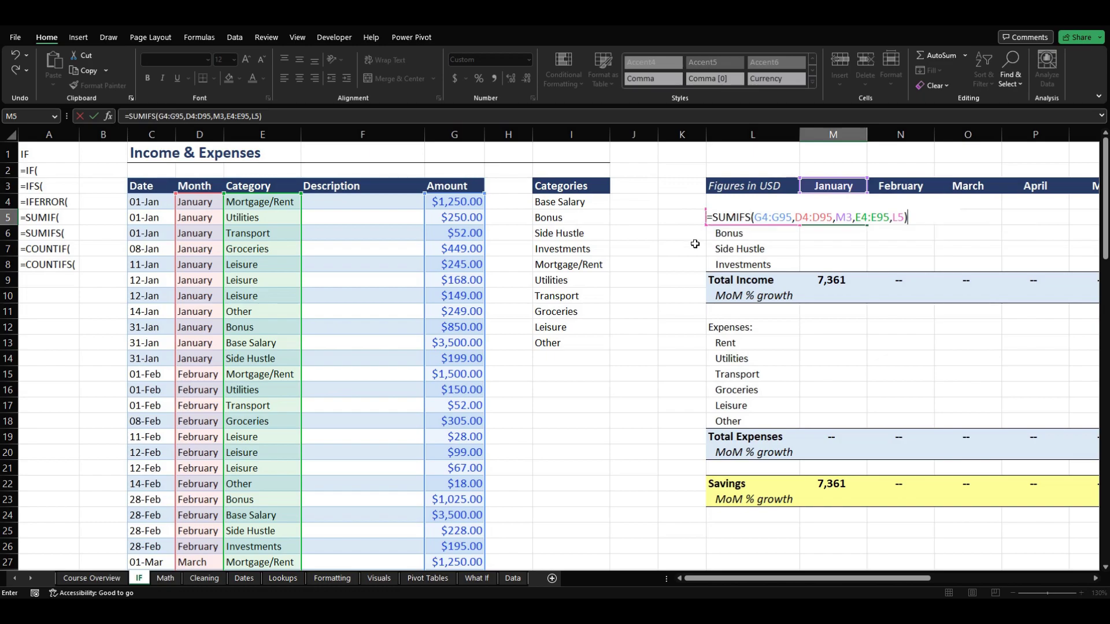
key("Return")
Check the SUMIFS result in M5 against the January Base Salary entry in row 13 and the criteria cells M3 and L5
left_click(854, 217)
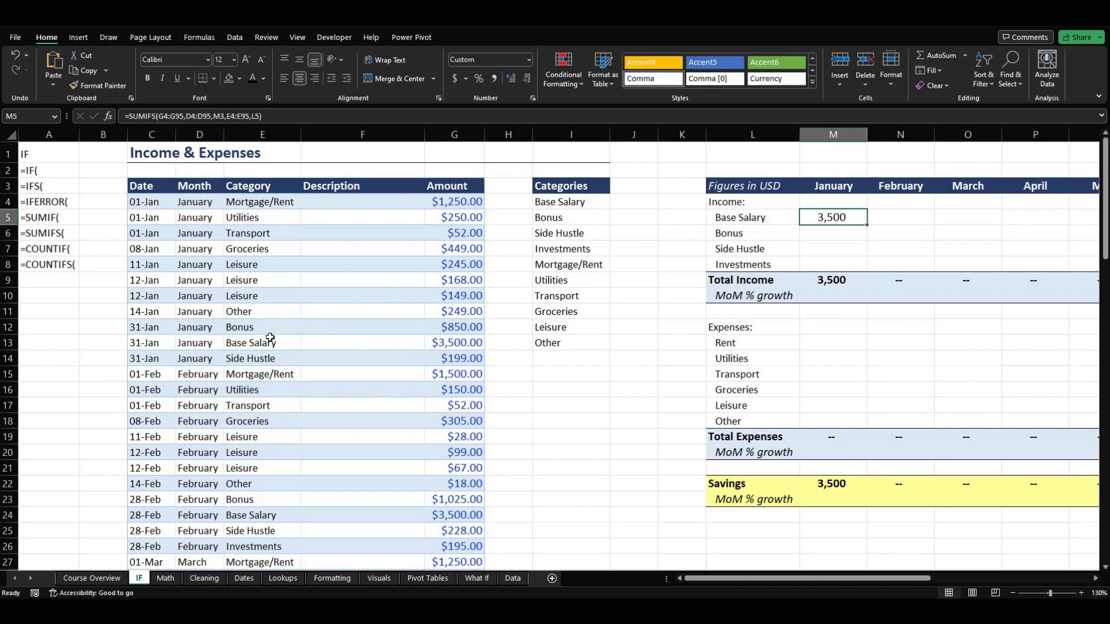
left_click(234, 345)
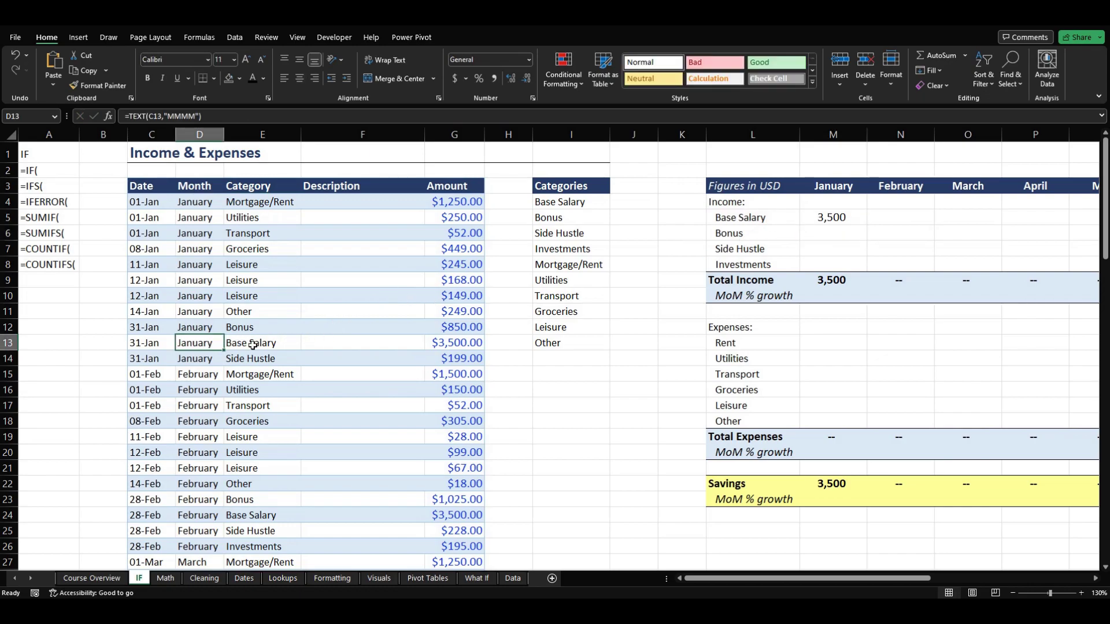
left_click(821, 183)
left_click(806, 218)
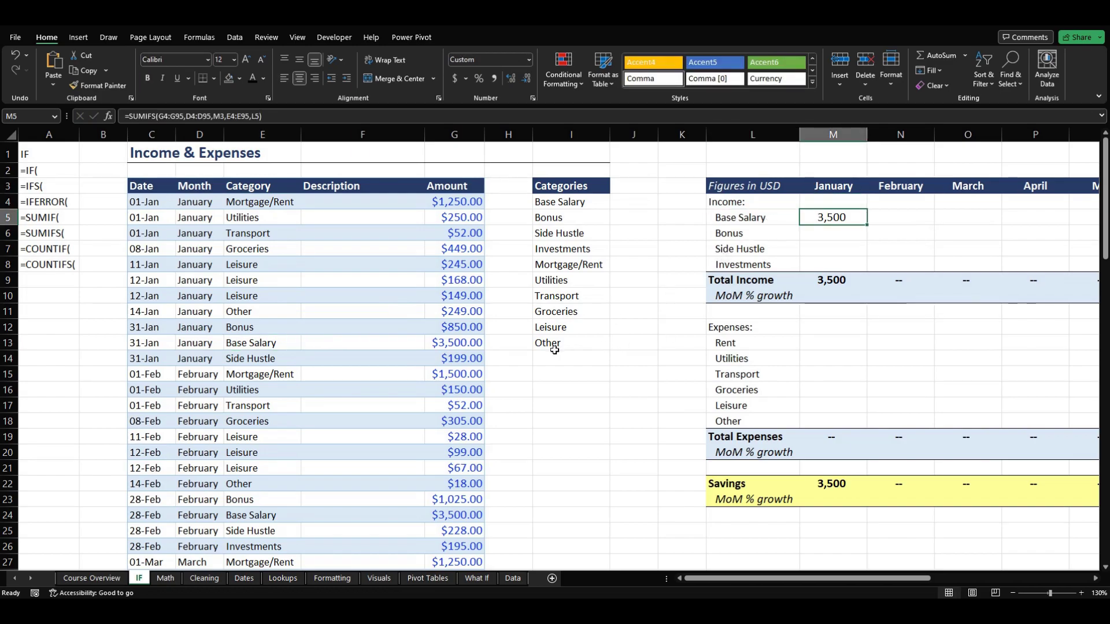
left_click(440, 345)
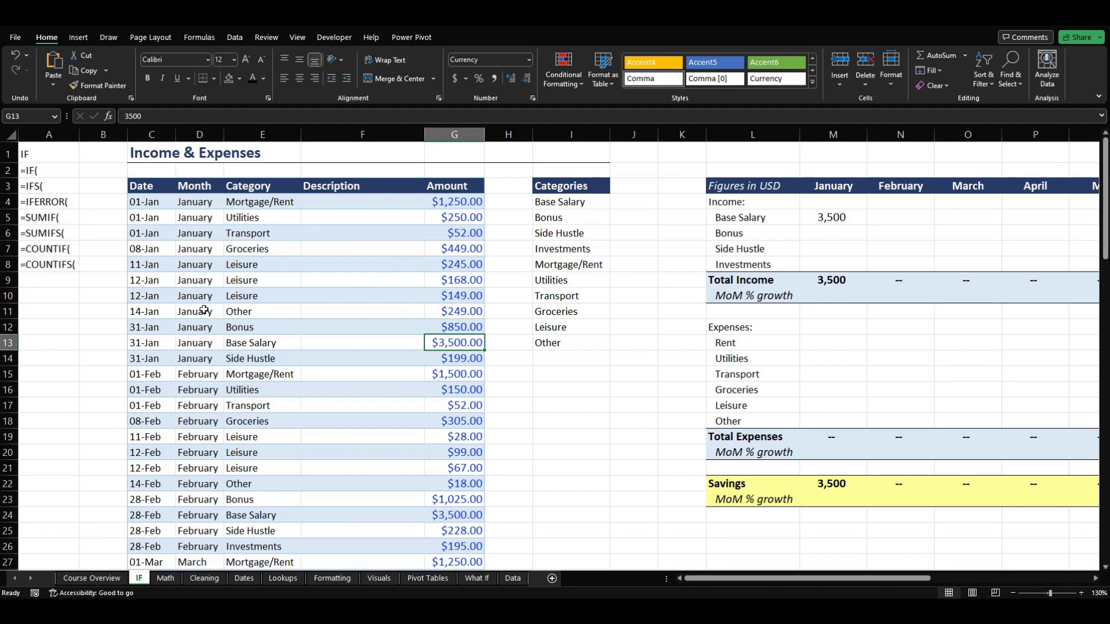
left_click(763, 222)
left_click(821, 189)
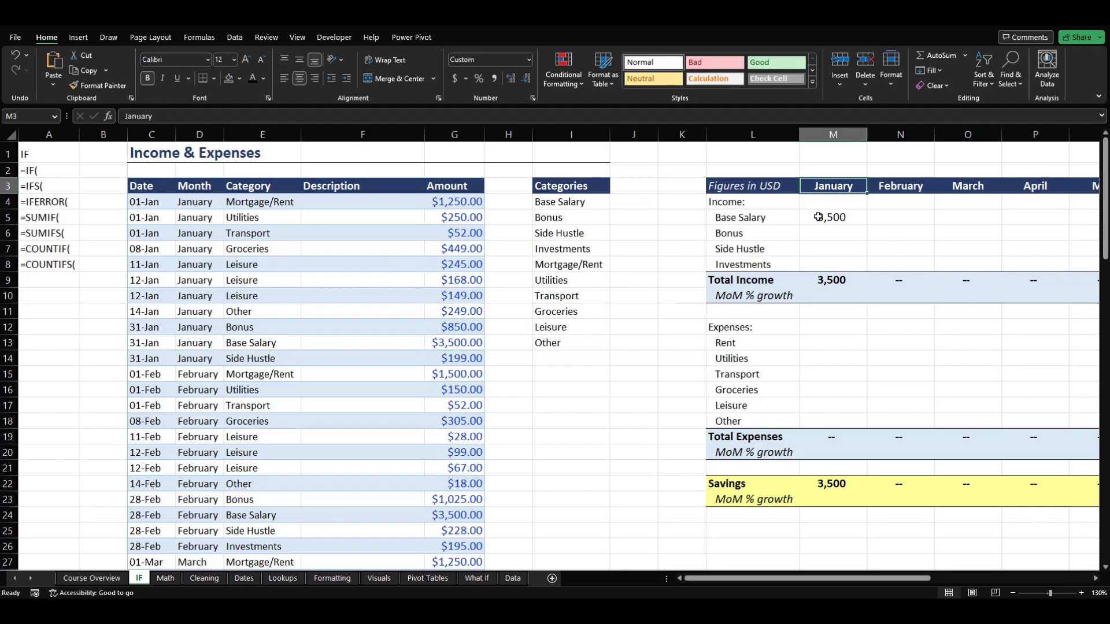
left_click(769, 220)
left_click(818, 222)
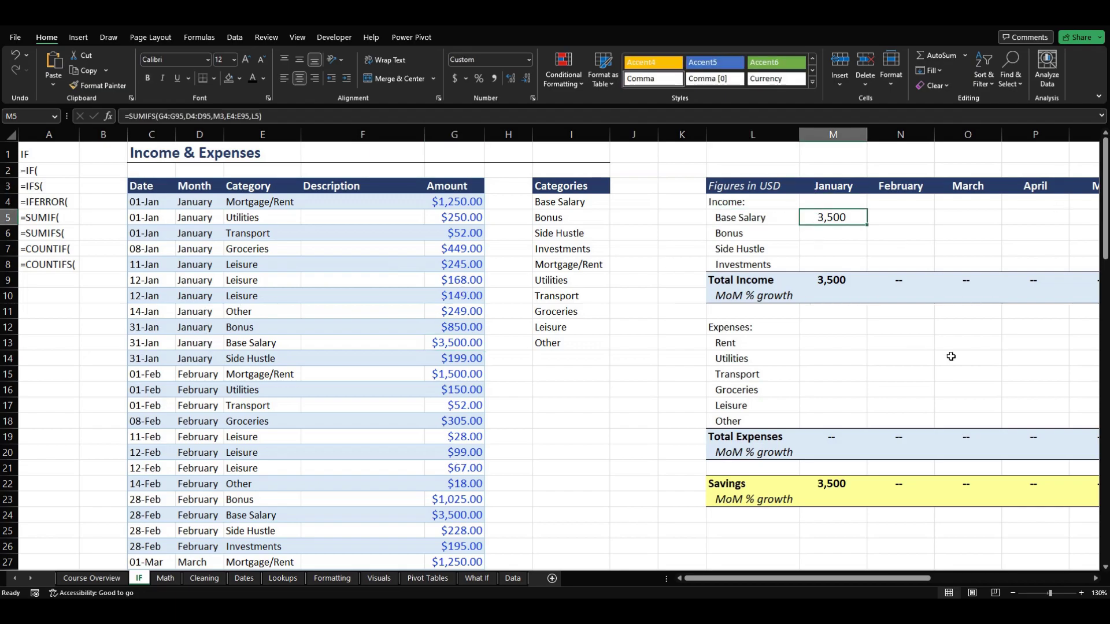
Fill the SUMIFS formula in M5 down through M8 for the January income categories
left_click_drag(812, 579, 934, 584)
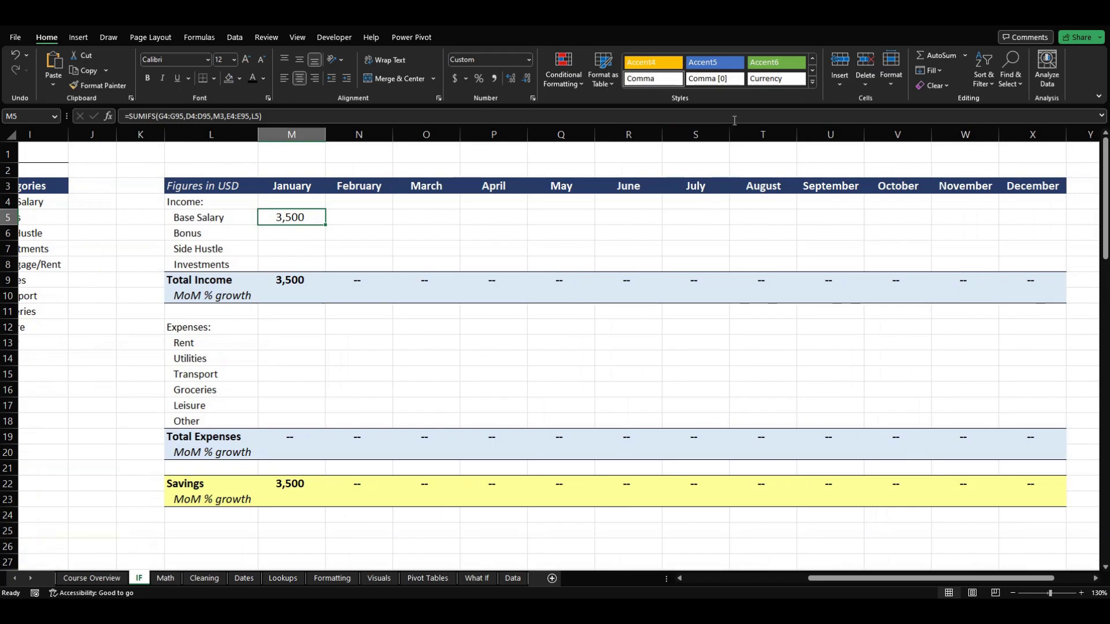
key("shift+Down")
key("shift+Down")
key("shift+Down")
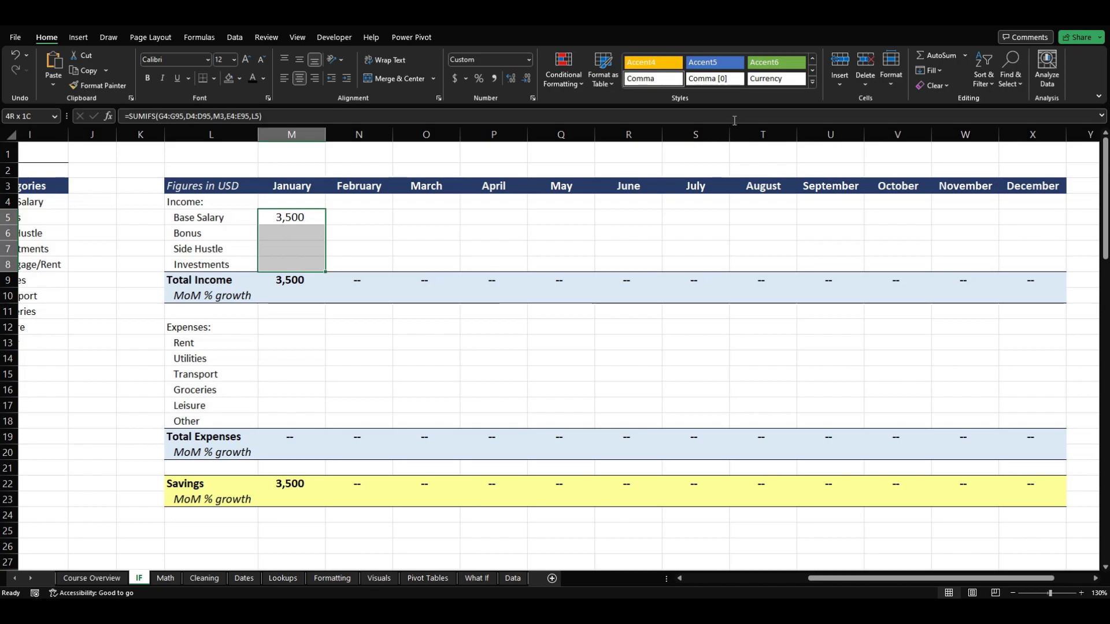
key("ctrl+d")
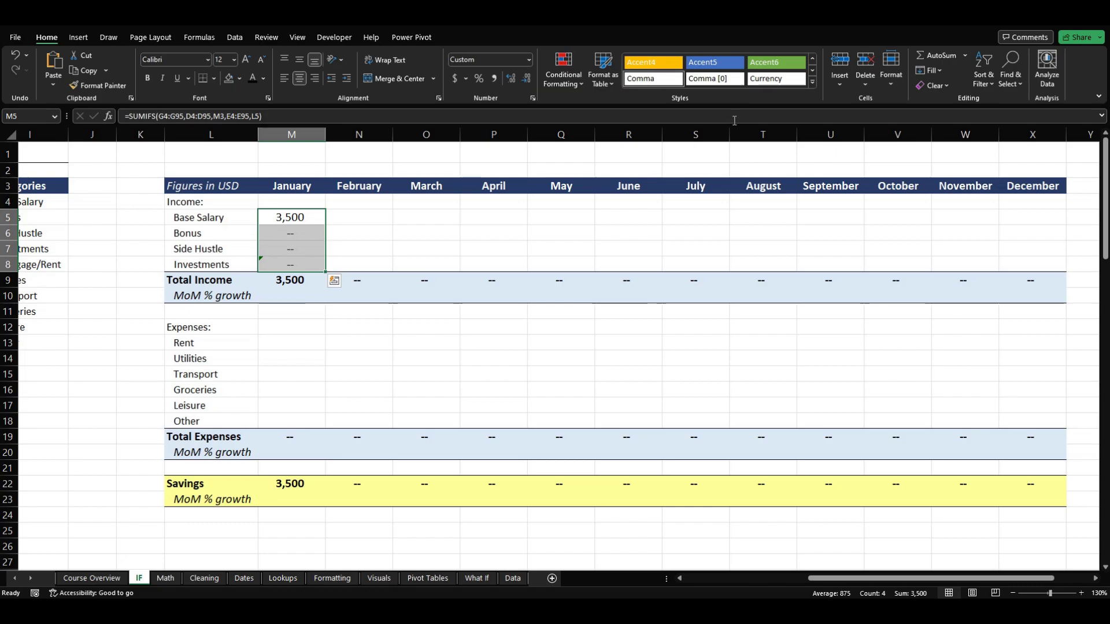
Fill the January income formulas in M5:M8 across to the December column X
key("shift+Right")
key("shift+Right")
key("shift+Right")
key("shift+Right")
key("shift+Right")
key("shift+Right")
key("shift+Right")
key("shift+Right")
key("shift+Right")
key("shift+Right")
key("shift+Right")
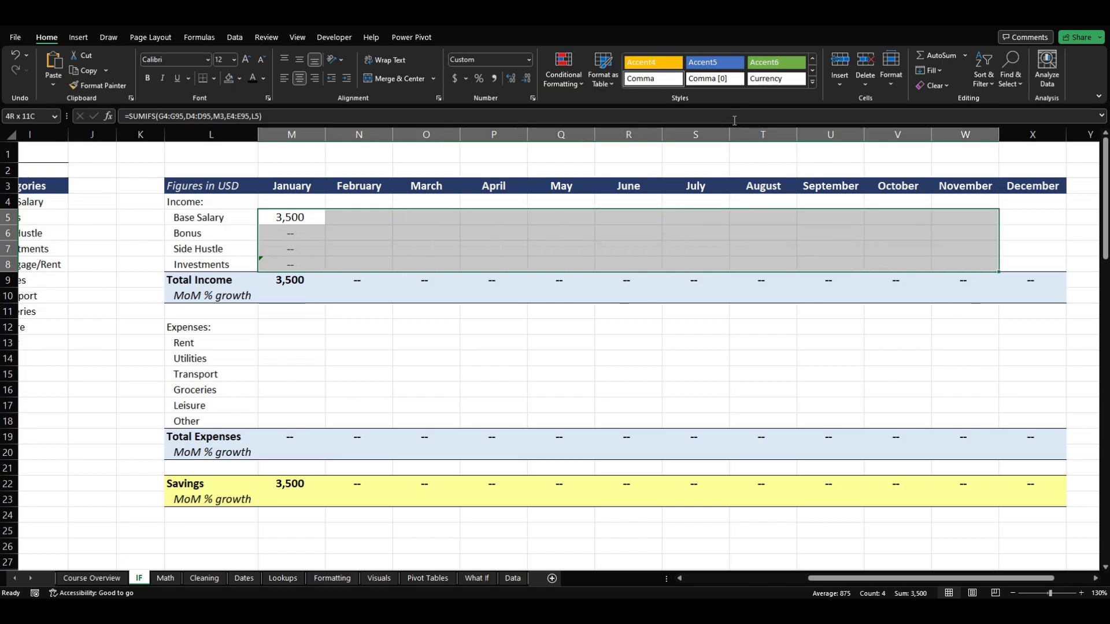
key("ctrl+r")
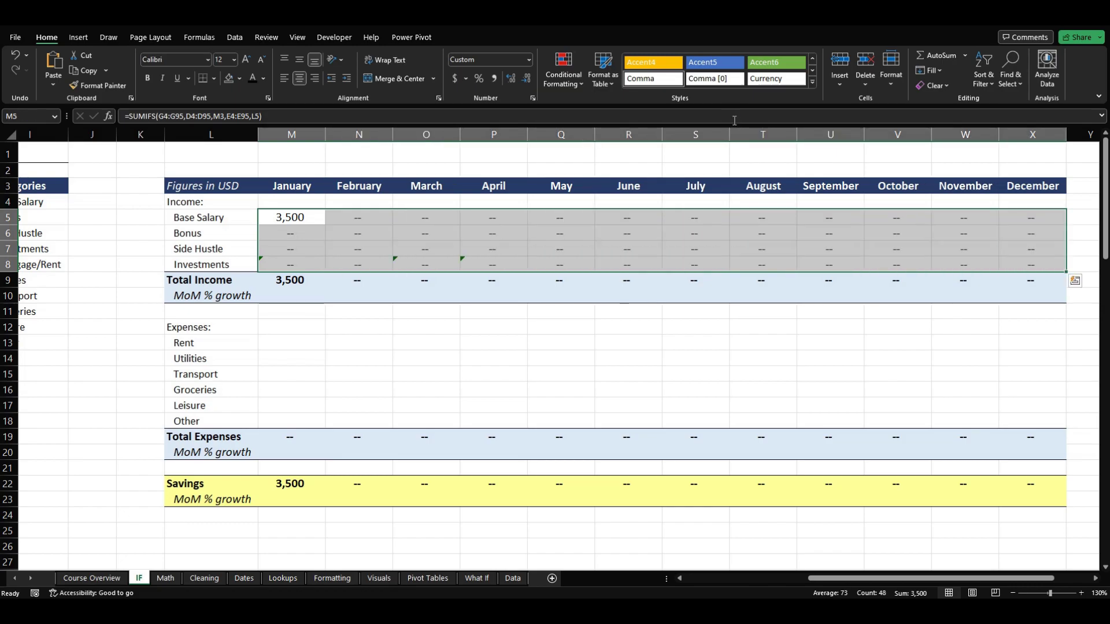
Inspect the copied SUMIFS formulas in S6, P5, T8 and M6 to see which ranges and criteria they reference
left_click(693, 240)
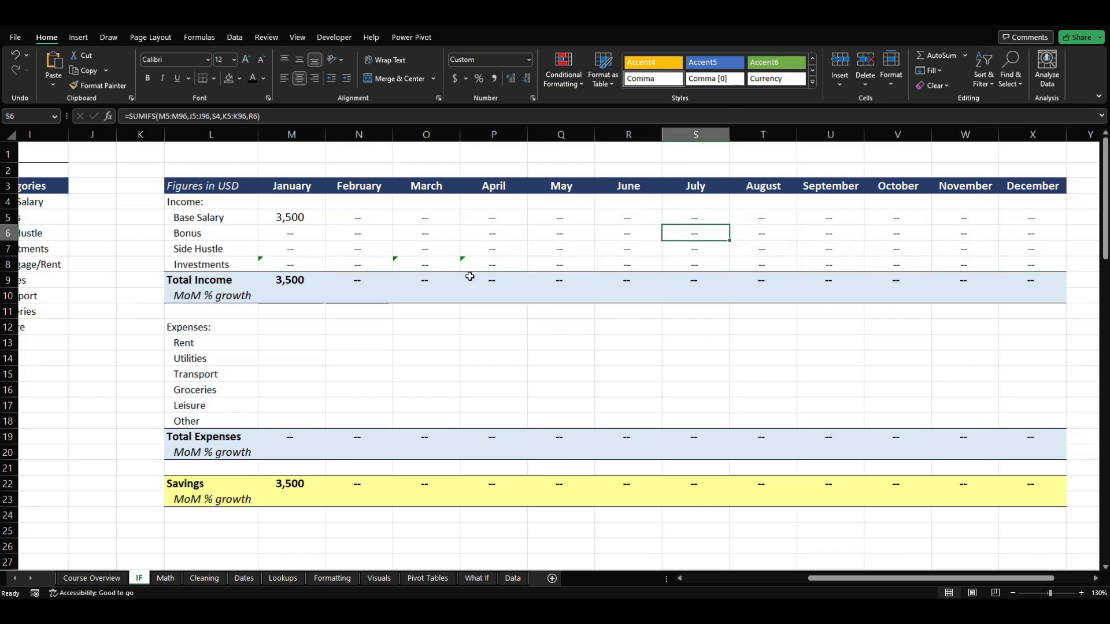
left_click(493, 221)
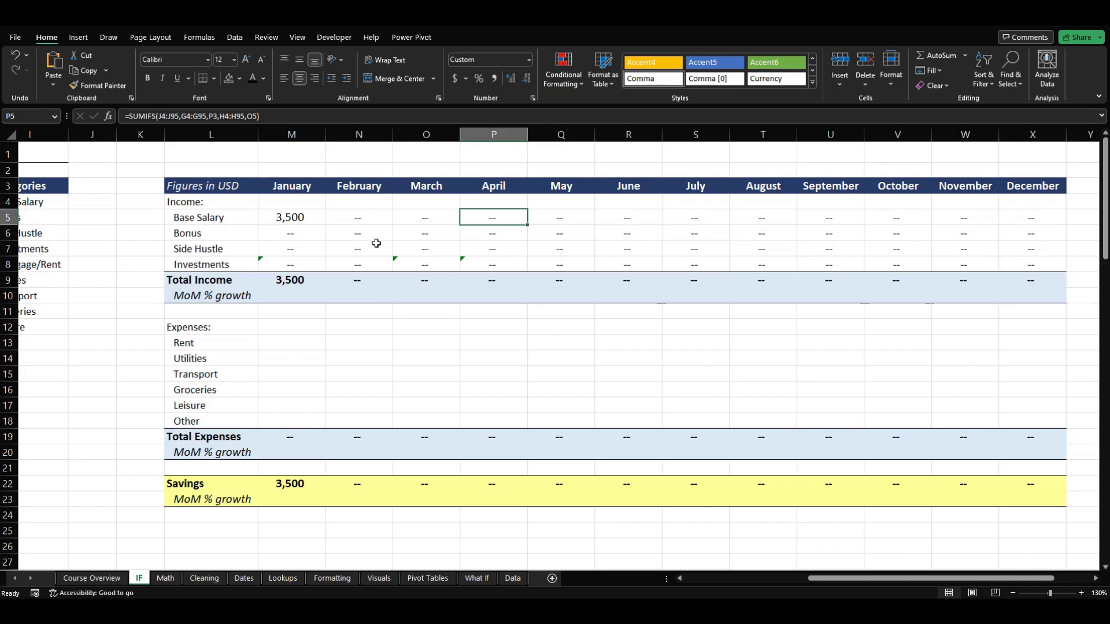
left_click(769, 233)
left_click(771, 264)
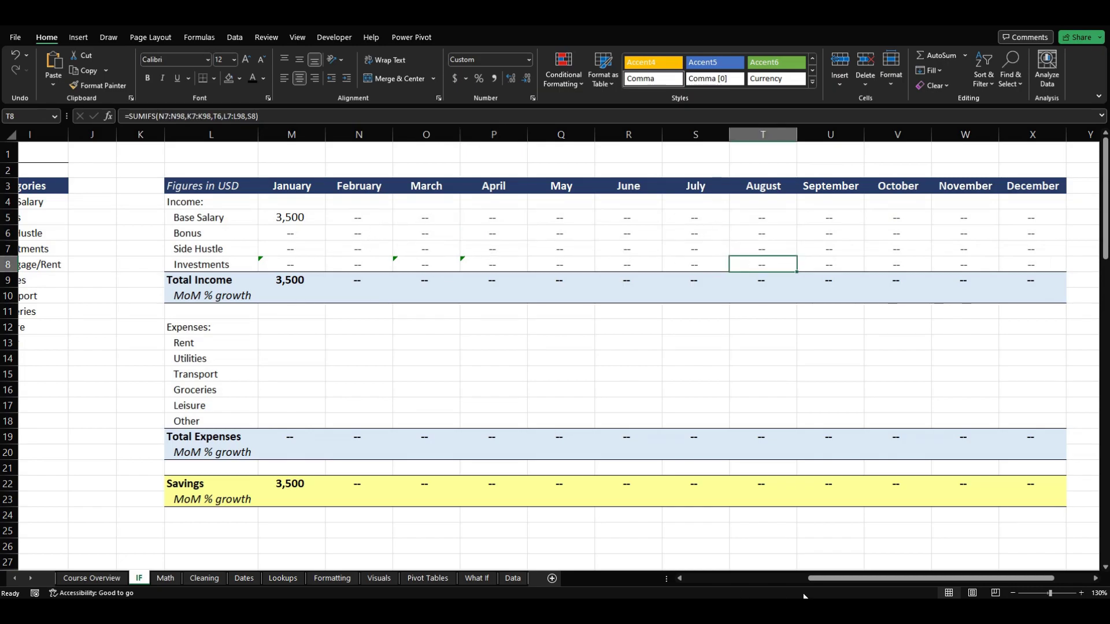
left_click_drag(810, 578, 685, 581)
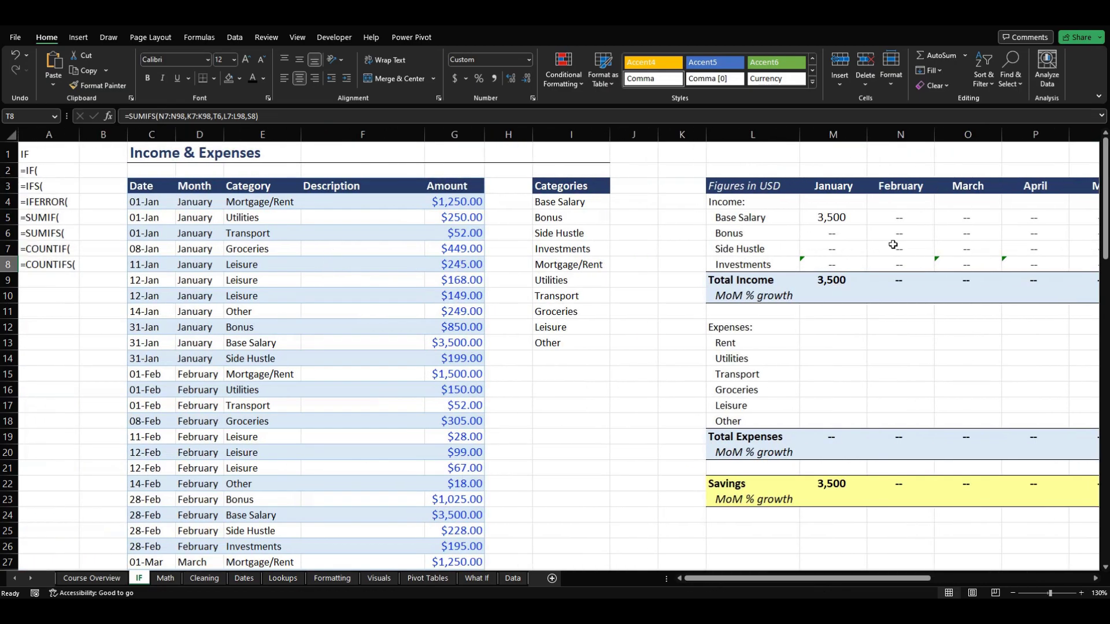
left_click(854, 233)
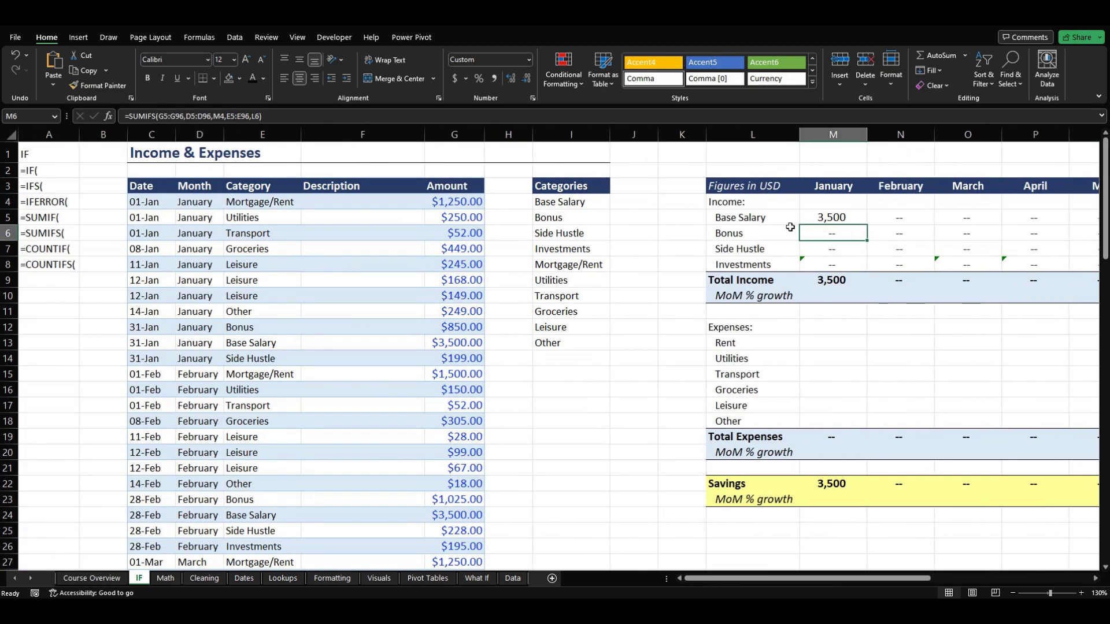
left_click(580, 118)
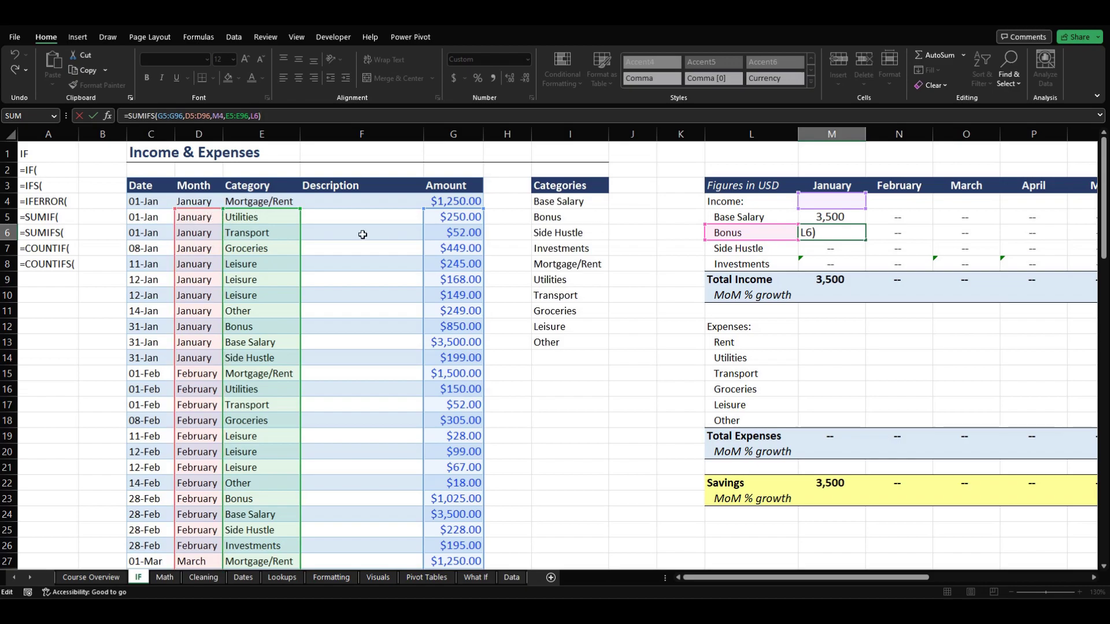
Make the sum range in M5's SUMIFS formula absolute as $G$4:$G$95 and commit the formula
left_click(827, 219)
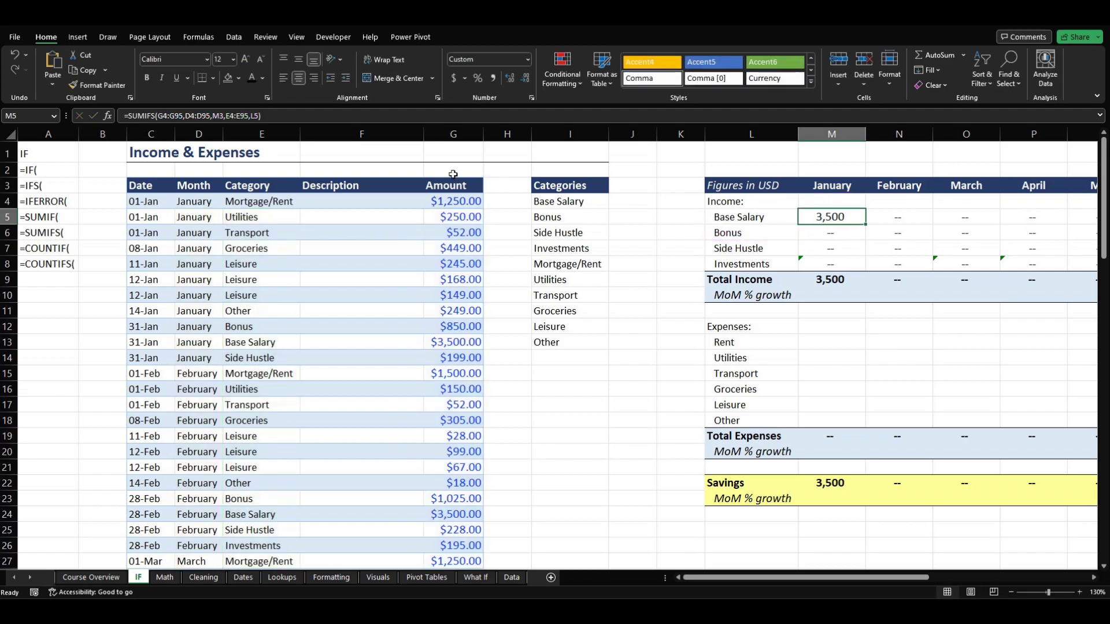
left_click(318, 115)
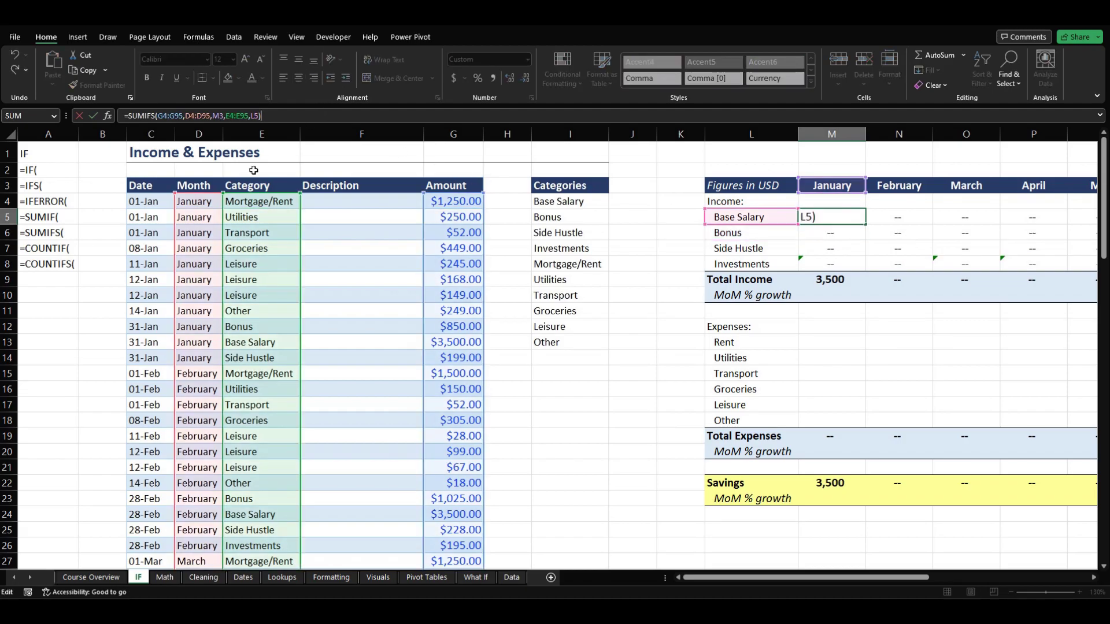
left_click(159, 116)
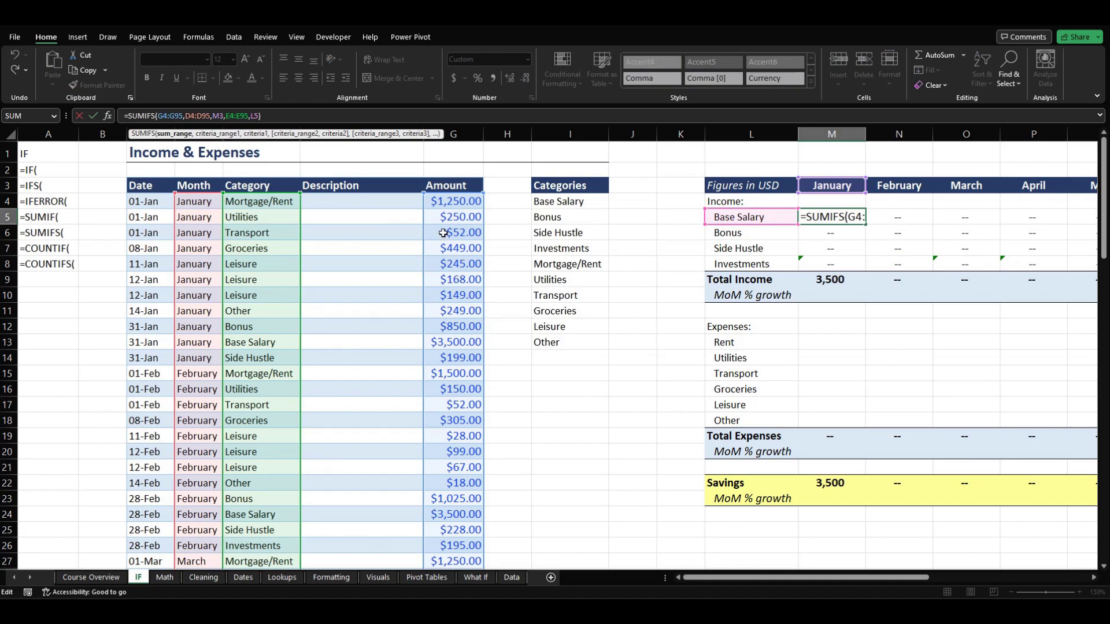
left_click(183, 115)
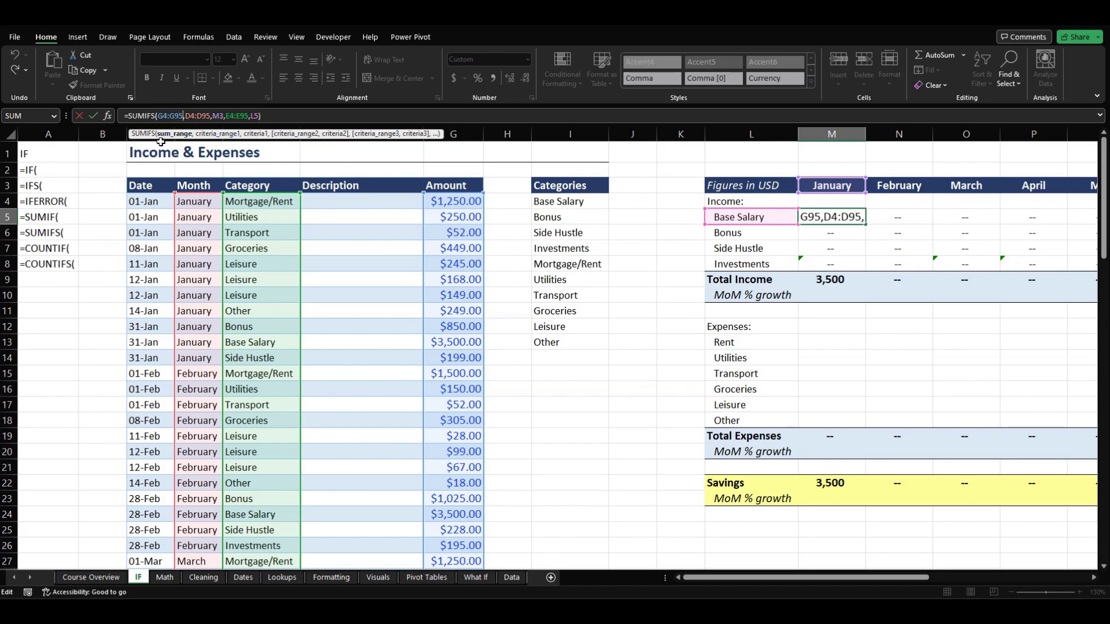
key("F4")
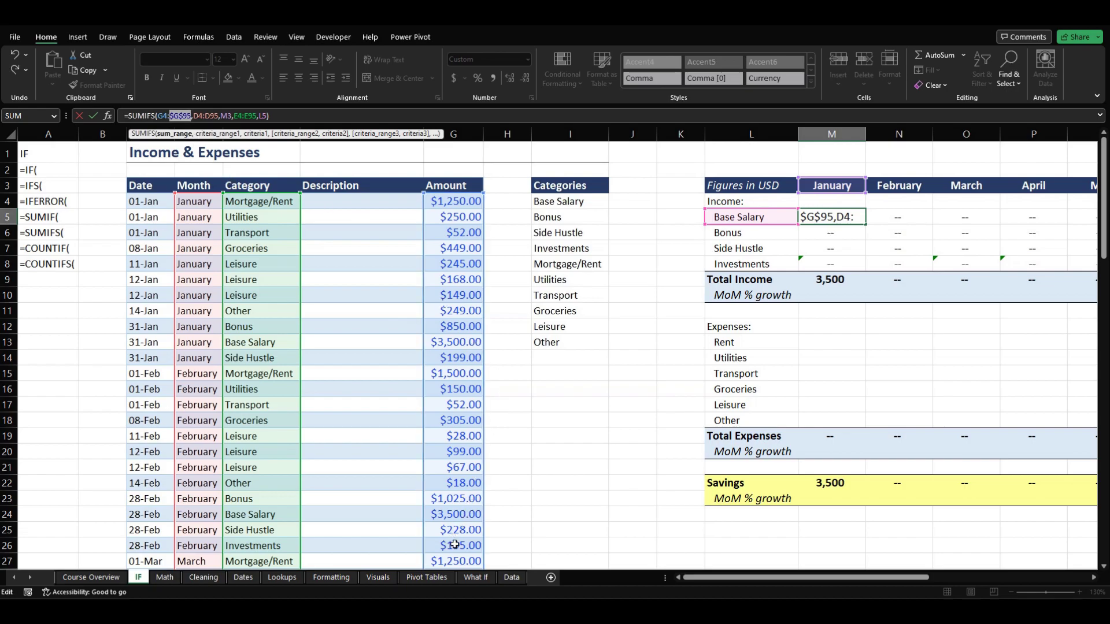
left_click(162, 115)
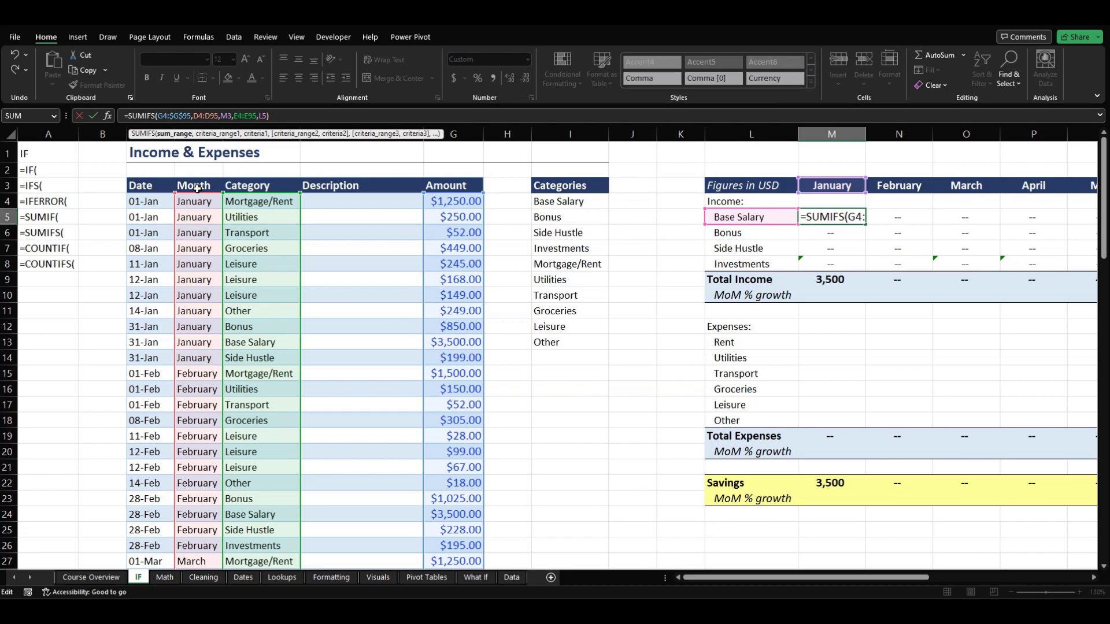
key("F4")
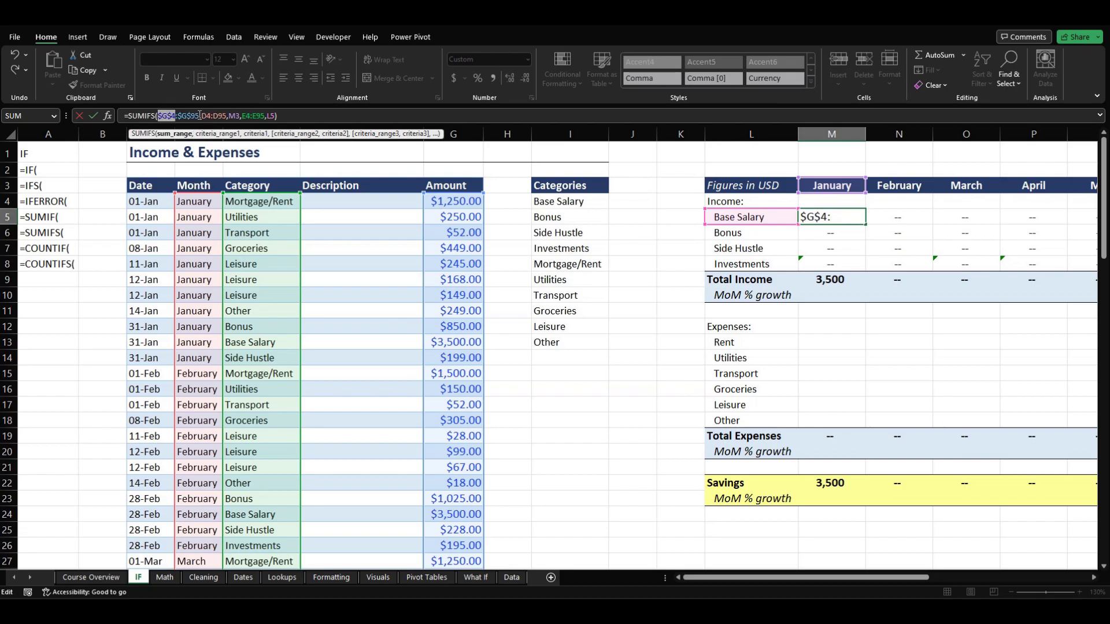
left_click(179, 116)
key("Return")
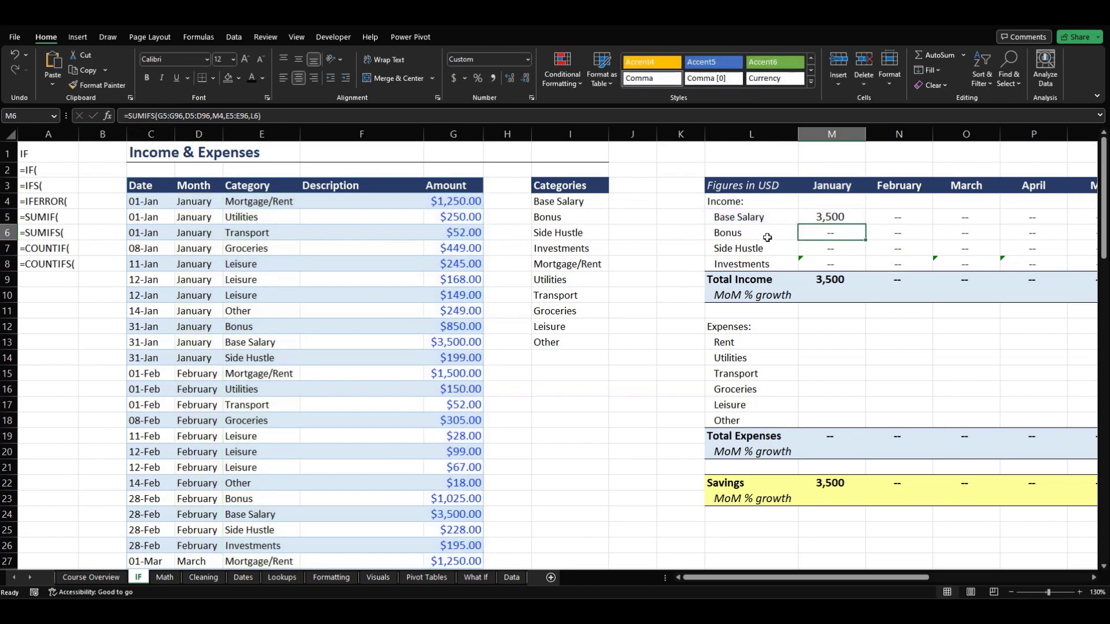
Fill M5's formula down into M6 and examine the sum range in the copied formula
left_click(836, 217)
left_click_drag(866, 224, 866, 234)
left_click(839, 234)
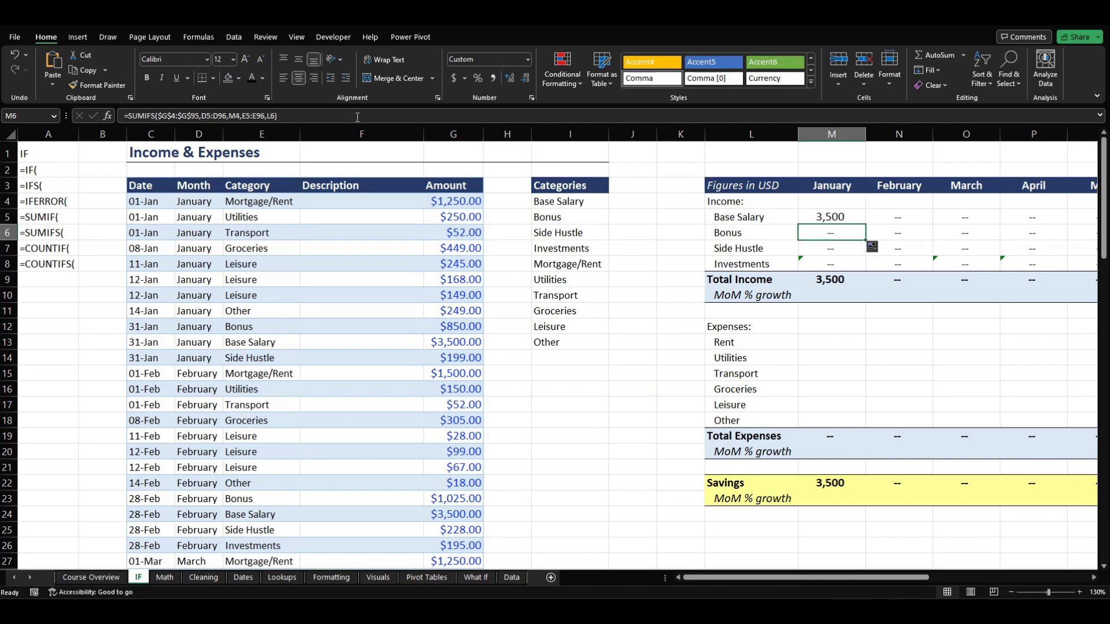
key("F2")
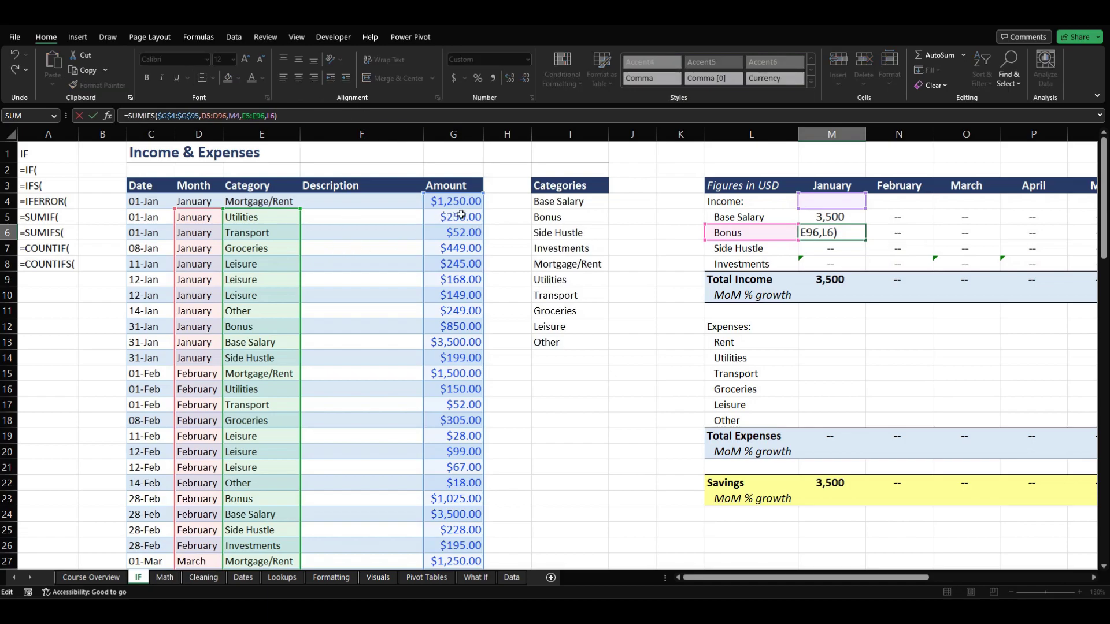
left_click(169, 118)
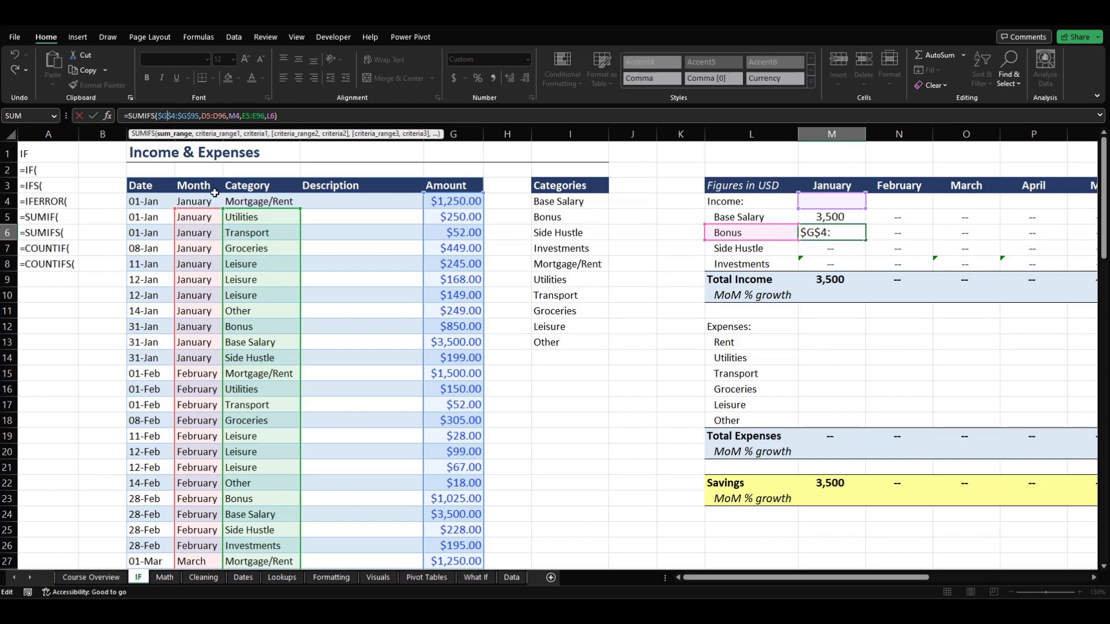
left_click(227, 114)
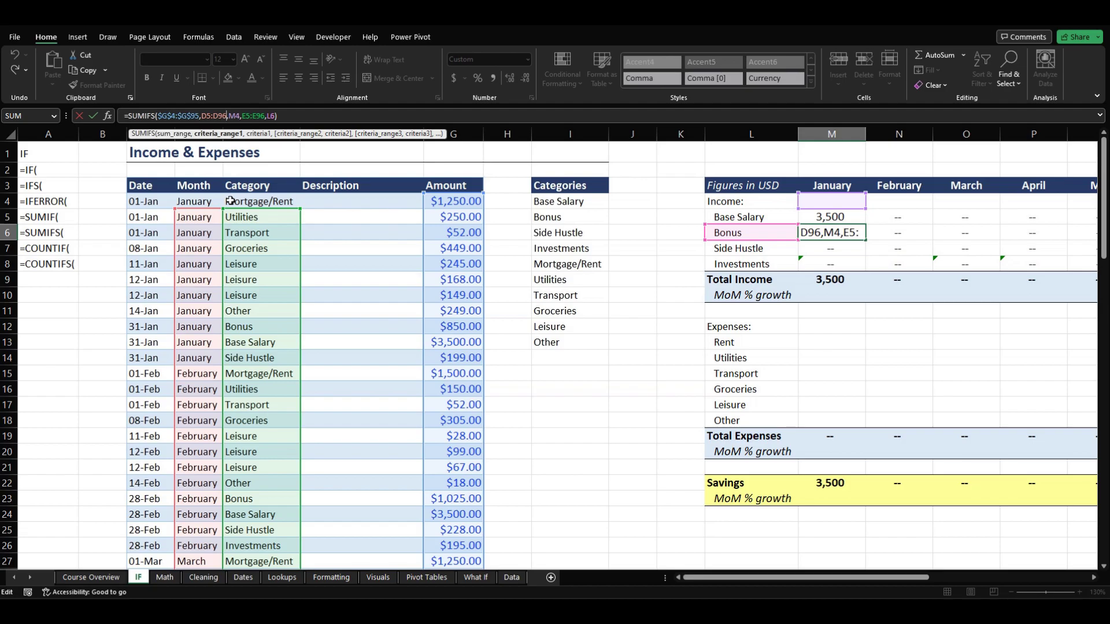
key("F4")
left_click_drag(211, 115, 201, 114)
key("F4")
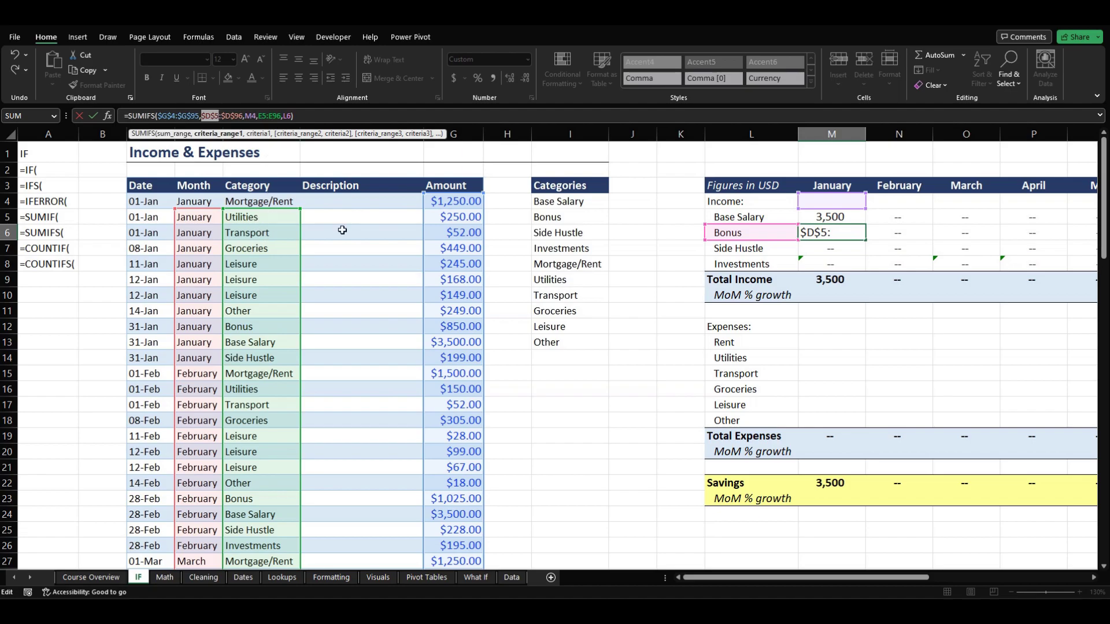
key("Escape")
Reopen the SUMIFS formula in M5 and make its Month criteria range absolute as $D$4:$D$95
left_click(845, 225)
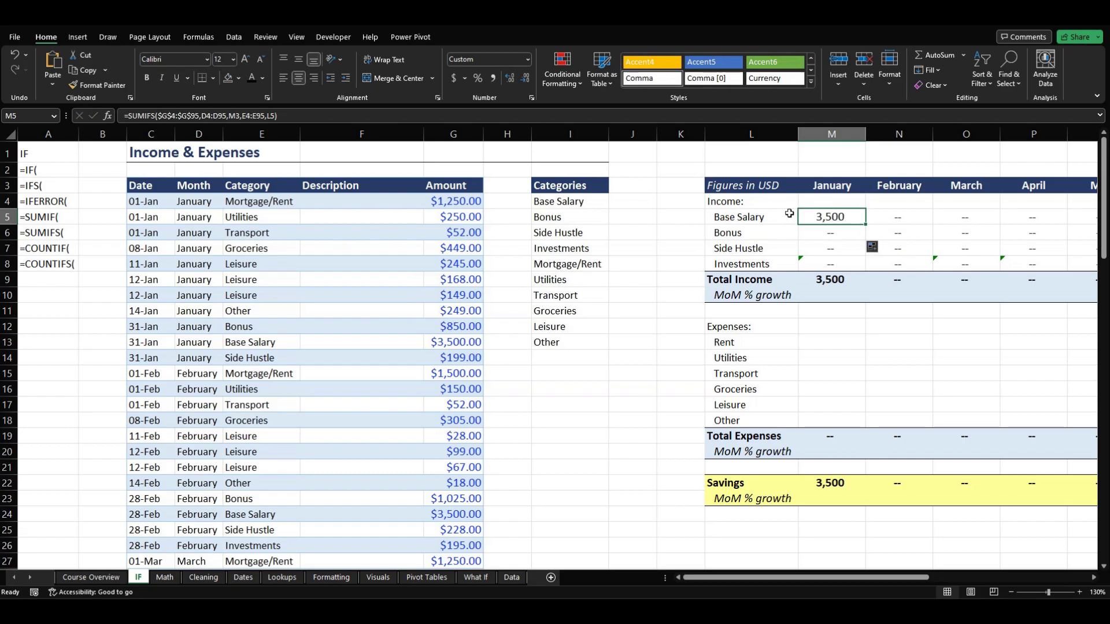
left_click(243, 116)
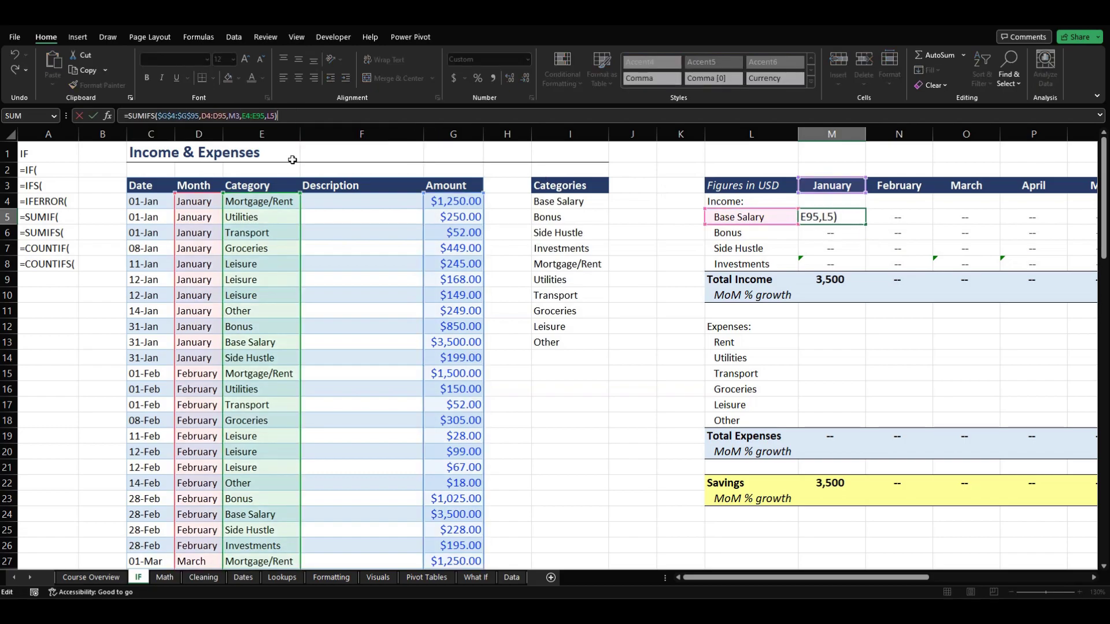
left_click(226, 116)
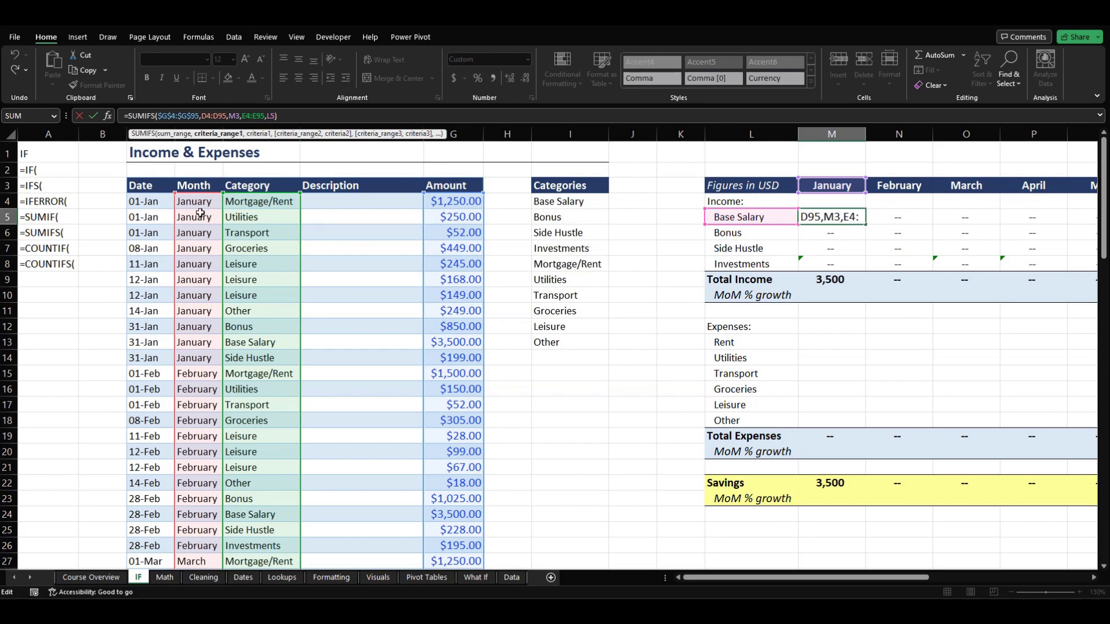
key("F4")
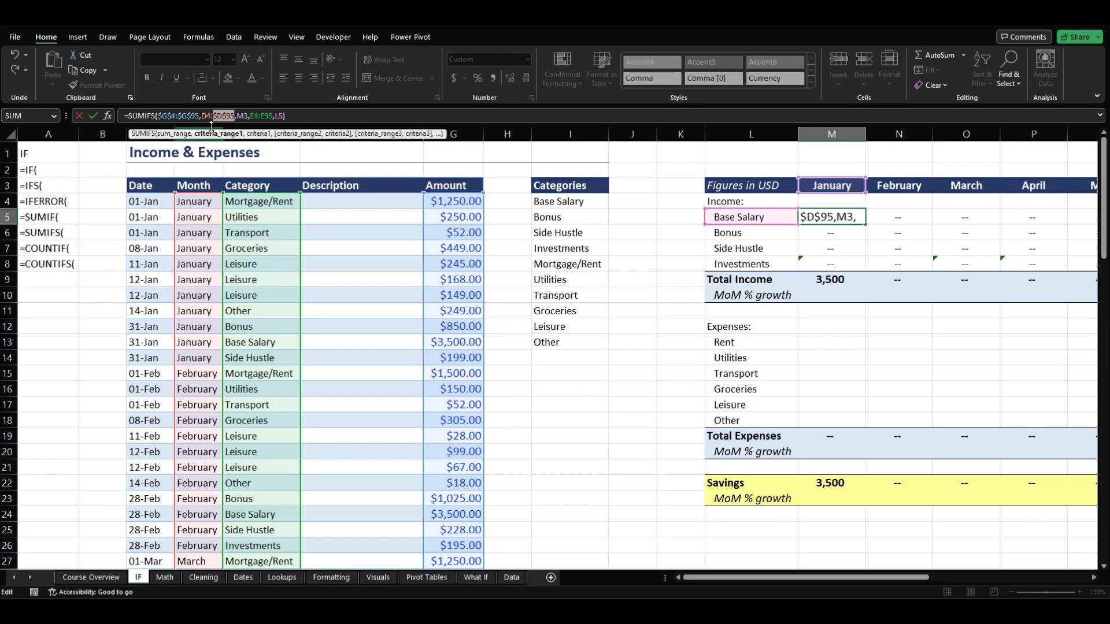
left_click(209, 116)
key("F4")
Make the Category criteria range in M5's formula absolute as $E$4:$E$95
left_click(268, 116)
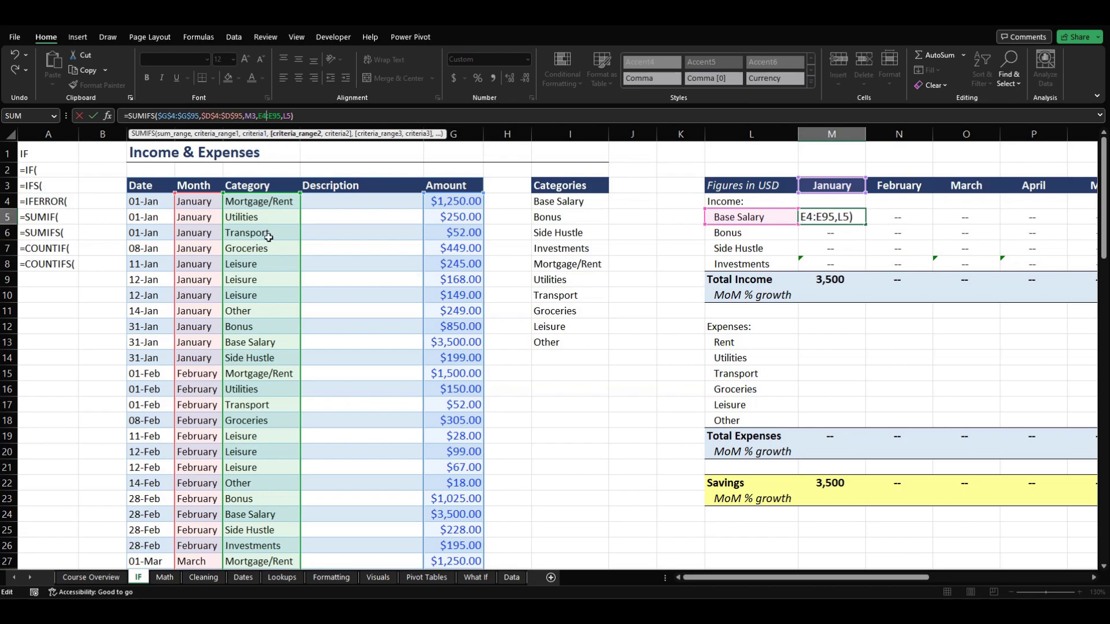
key("F4")
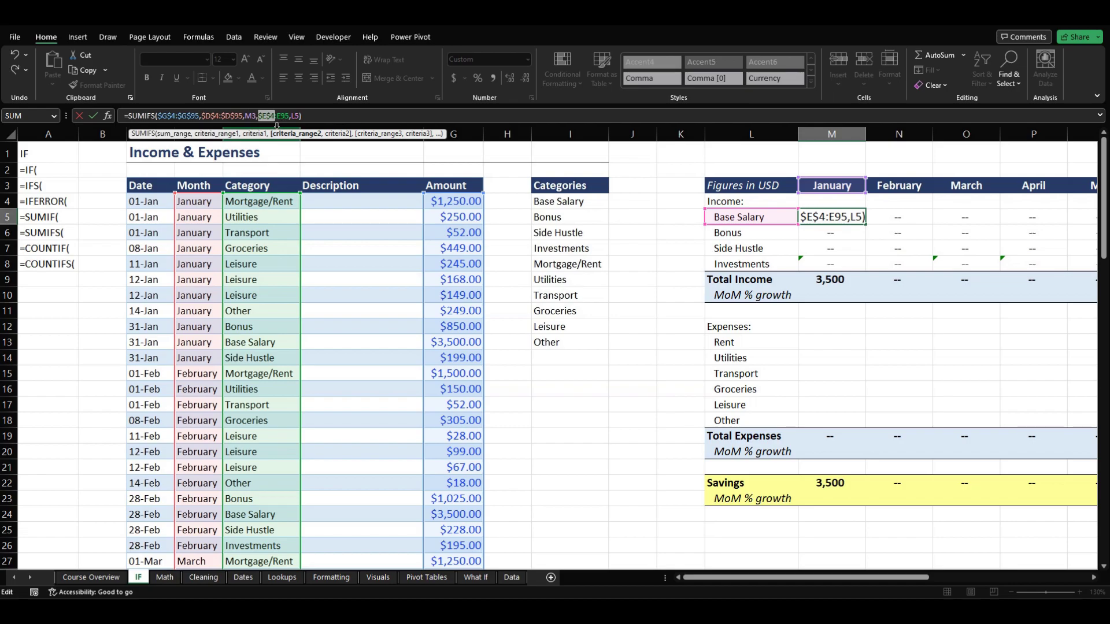
left_click(276, 116)
key("F4")
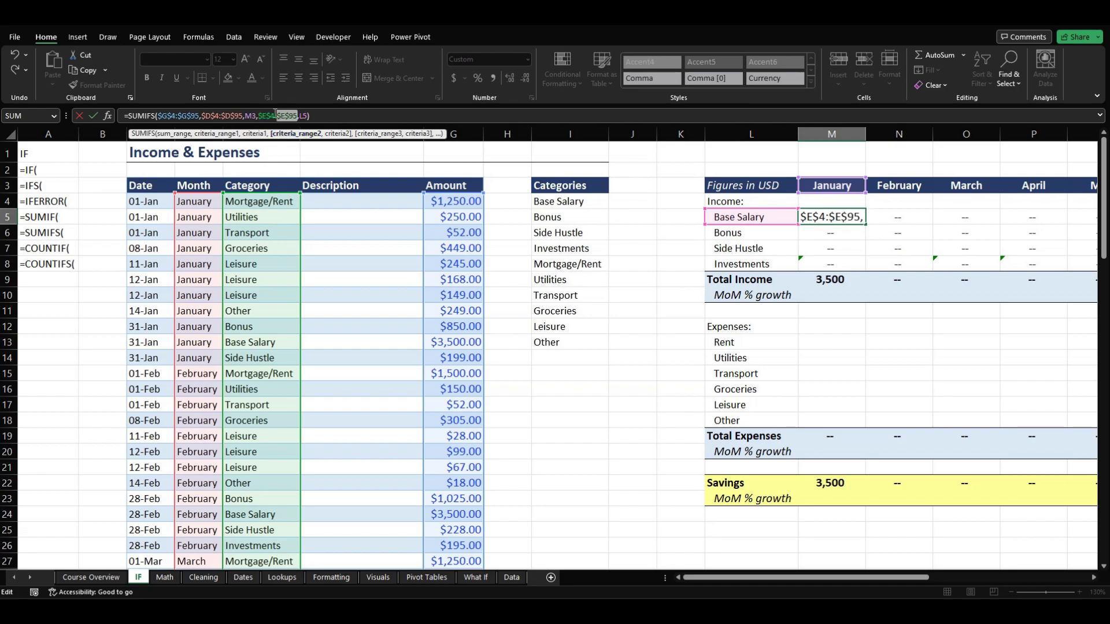
Lock only the column of the category criterion in M5's formula, making it $L5
left_click(311, 116)
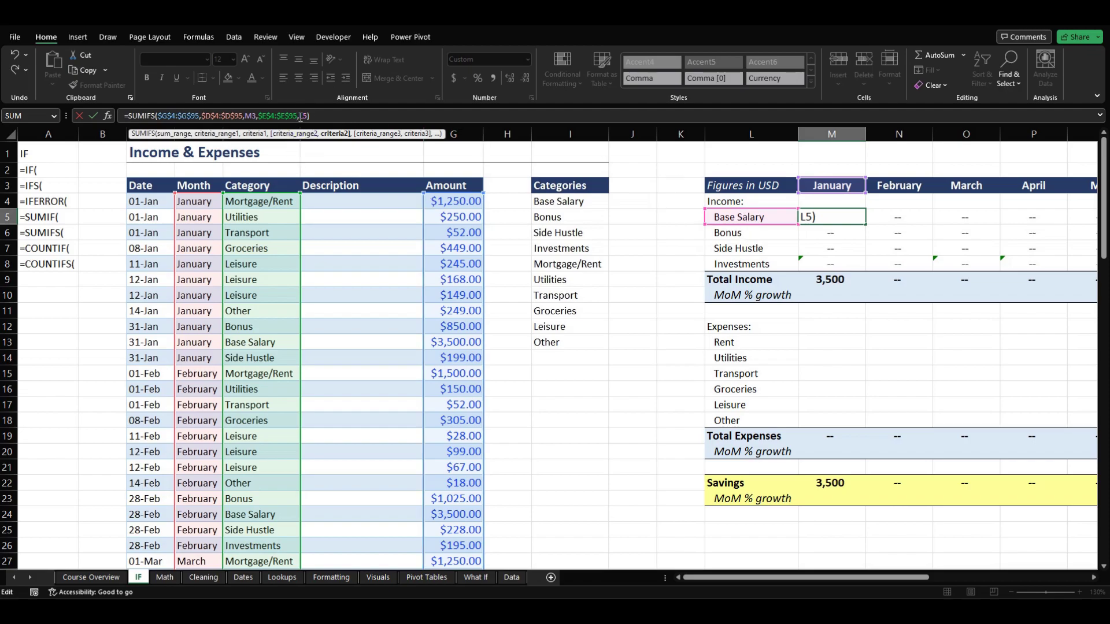
key("F4")
key("F4")
left_click(323, 117)
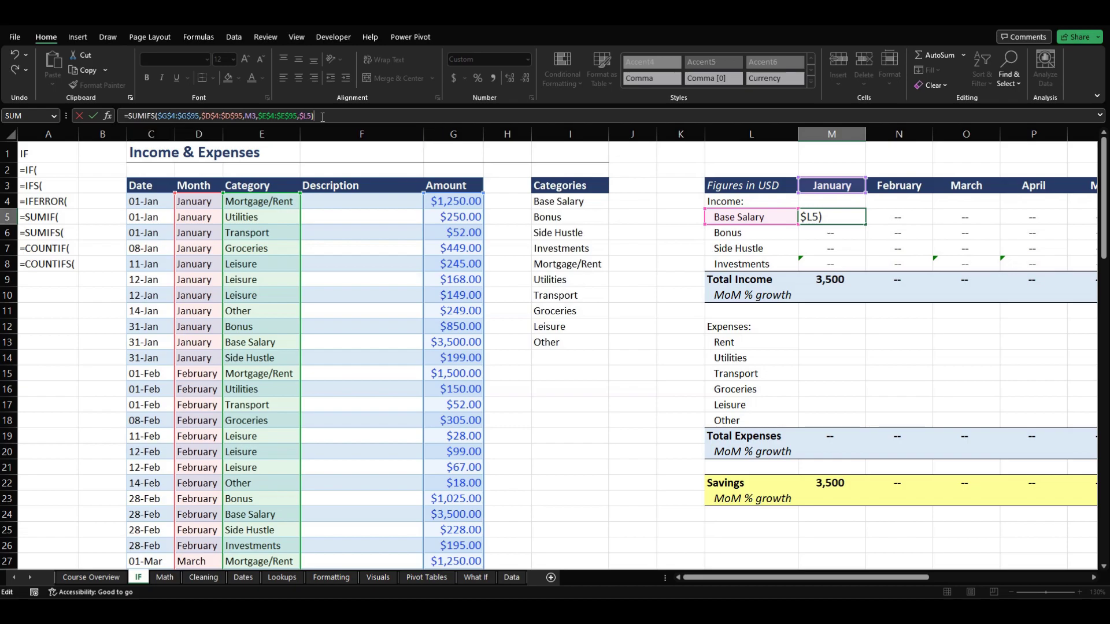
Lock only the row of the month criterion in M5's formula, making it M$3
left_click(251, 117)
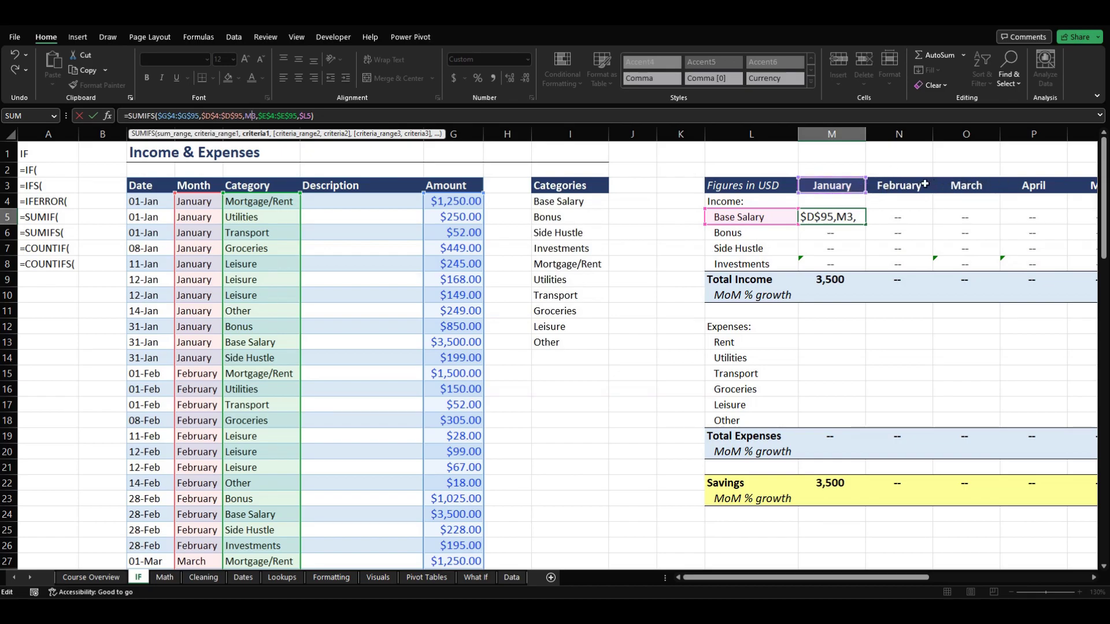
left_click(267, 140)
key("F4")
key("F4")
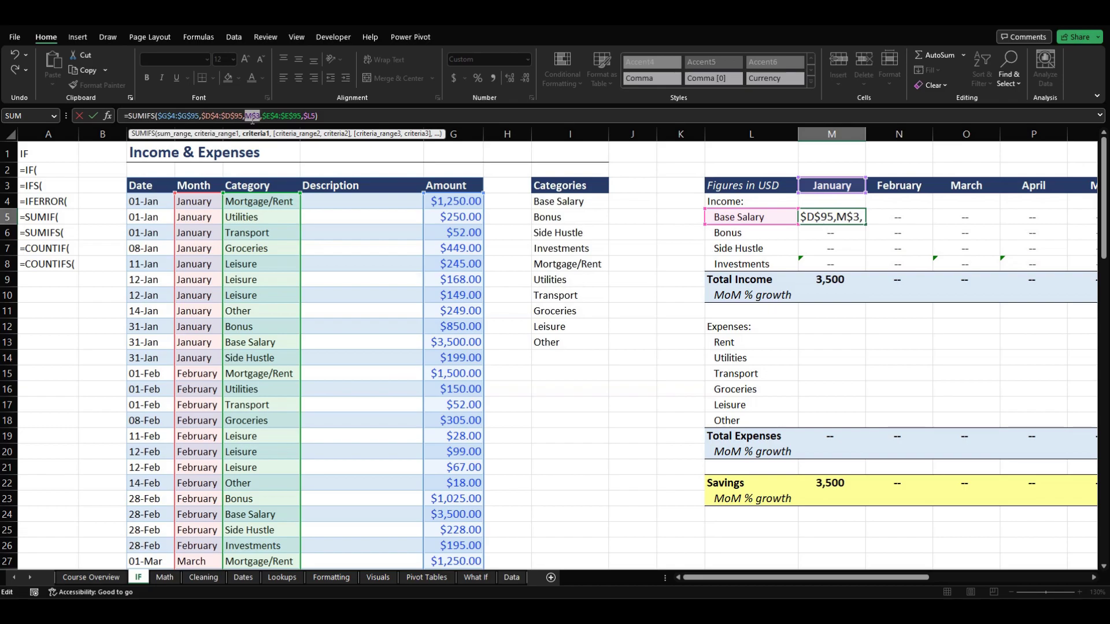
Commit M5's SUMIFS formula and fill it down through the January income rows to M8
left_click(345, 116)
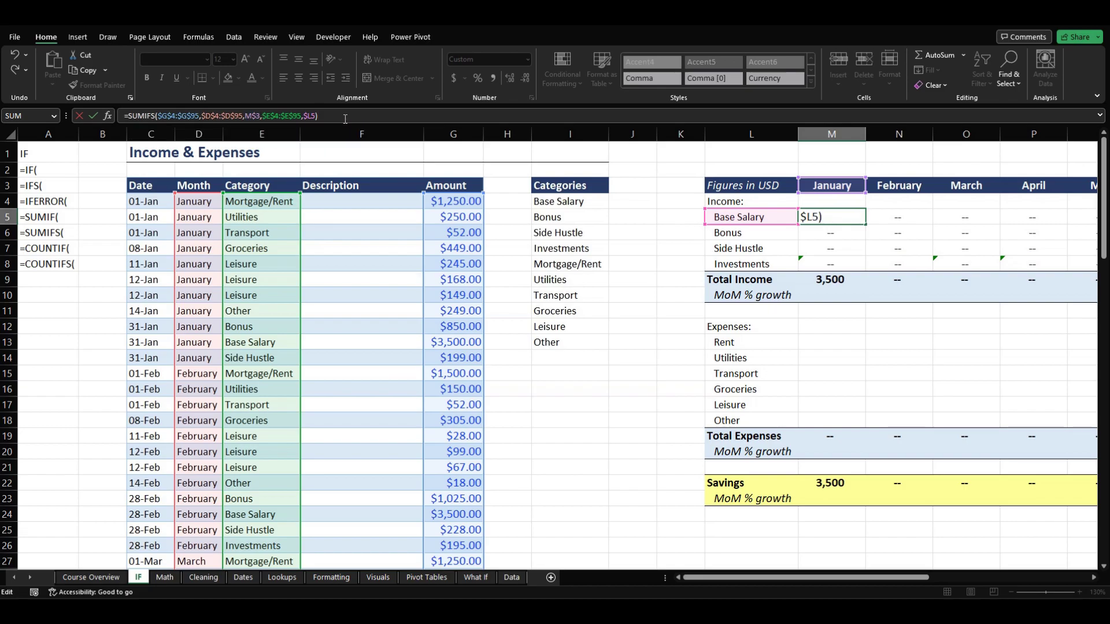
key("Return")
left_click(832, 217)
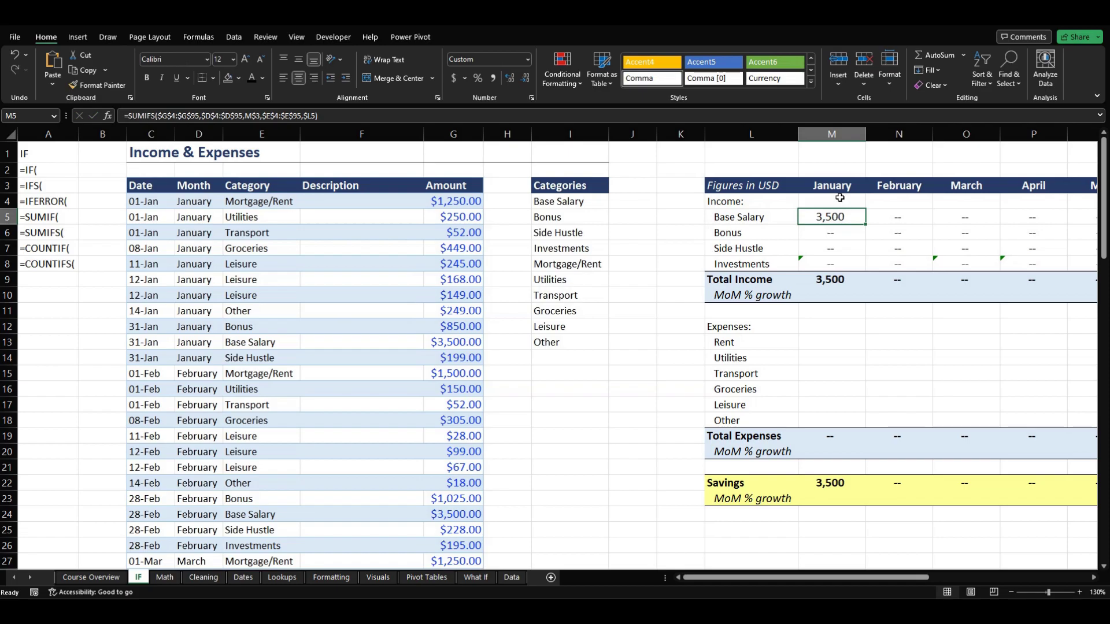
left_click(844, 191)
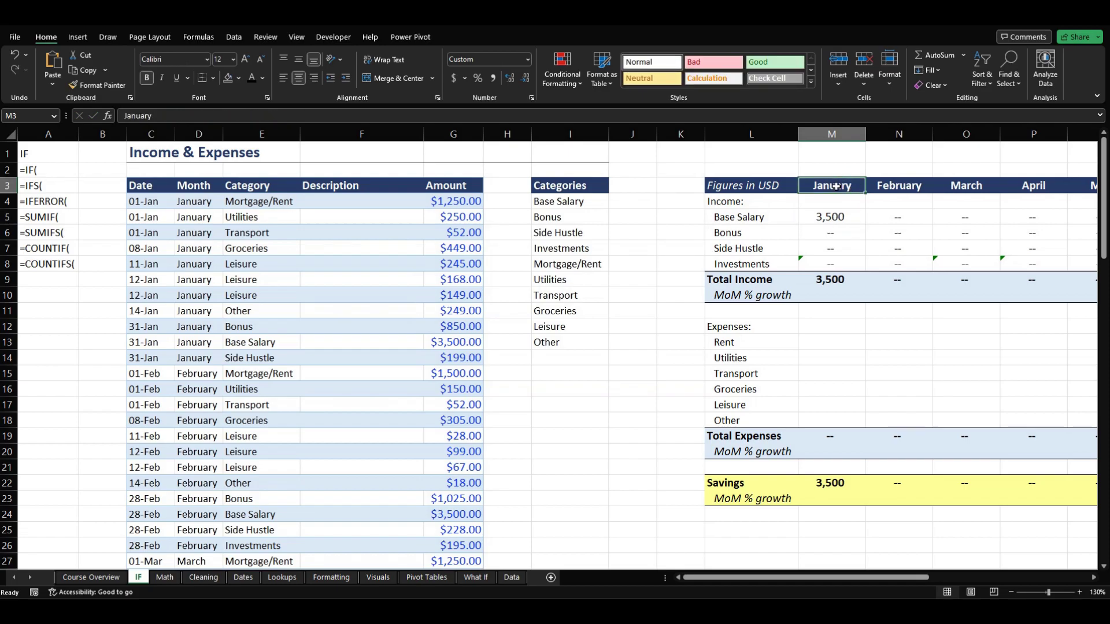
left_click(861, 220)
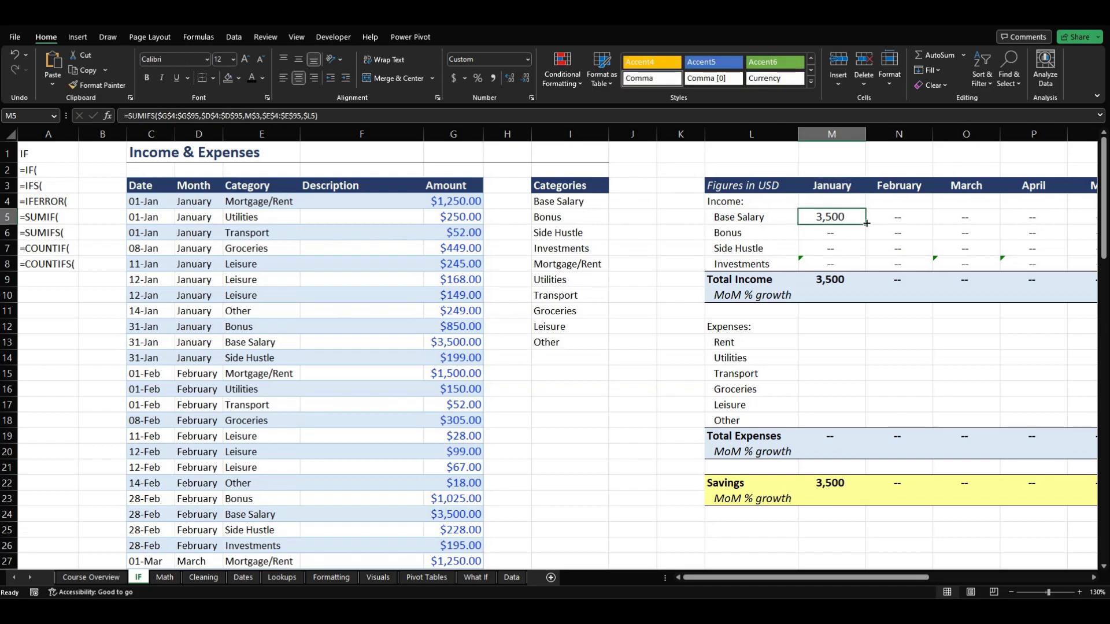
left_click_drag(867, 224, 864, 270)
Examine the copied January income formulas in M6:M8, opening the Side Hustle formula in M7 to check its ranges and criteria
left_click(843, 230)
left_click(843, 246)
left_click(842, 263)
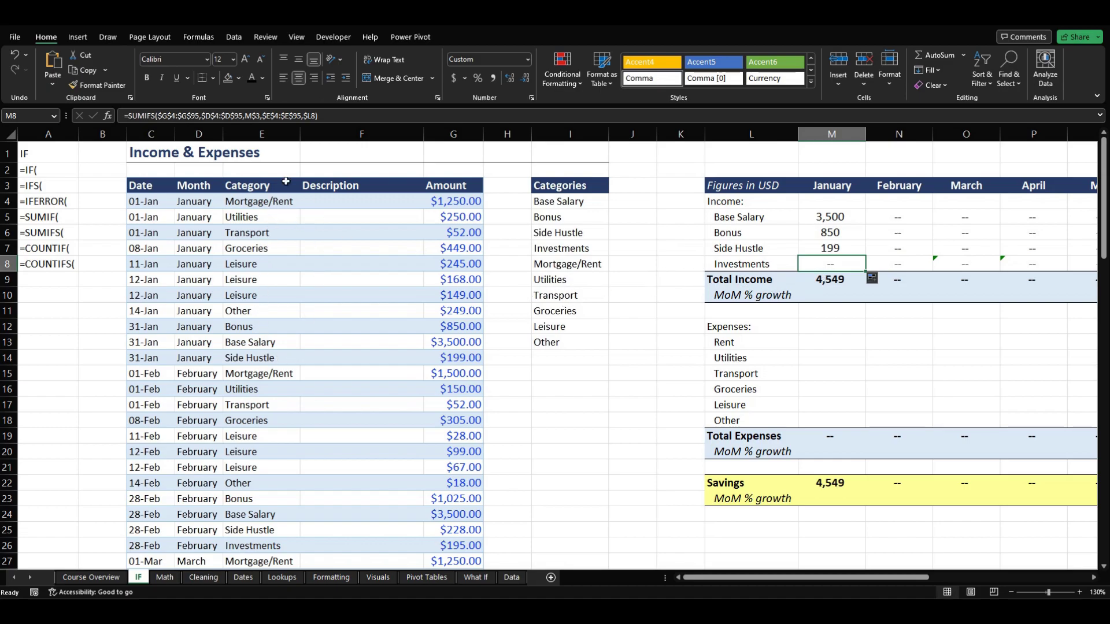
left_click(848, 251)
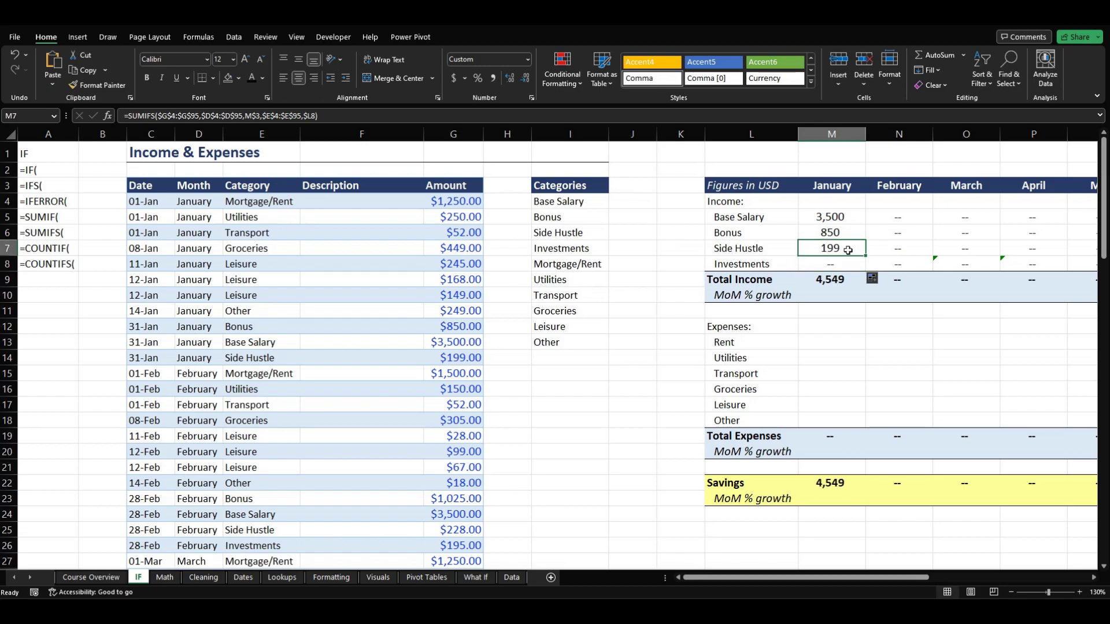
key("F2")
key("BackSpace")
key("BackSpace")
type("7)")
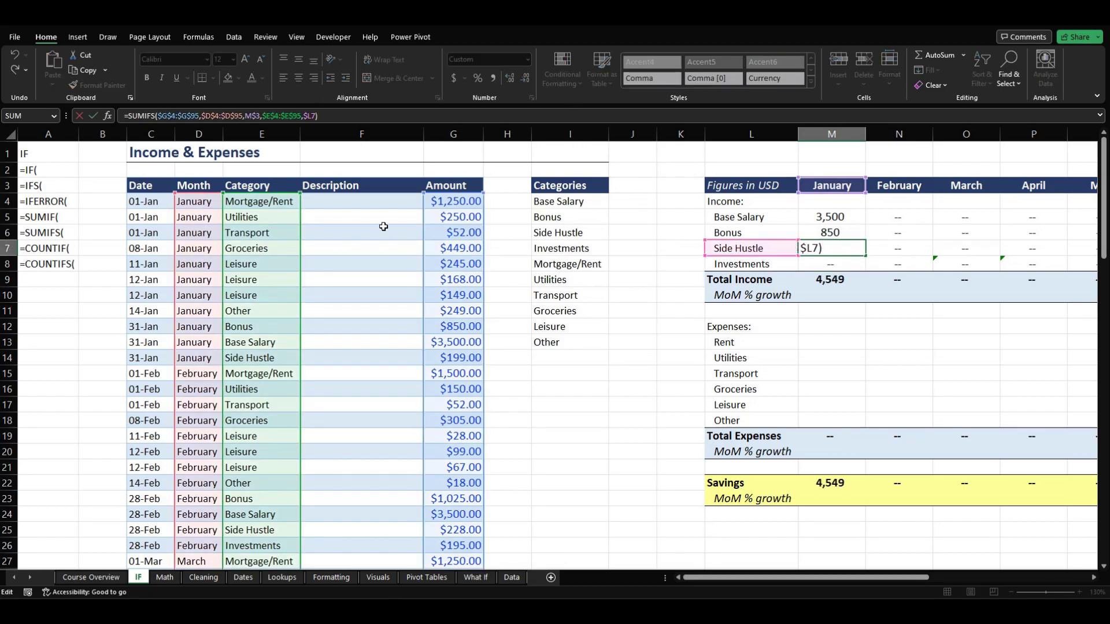
key("ctrl+Return")
Fill the January income formulas in M5:M8 across all months through December in column X
left_click_drag(840, 218, 1003, 272)
left_click(847, 258)
left_click(855, 218)
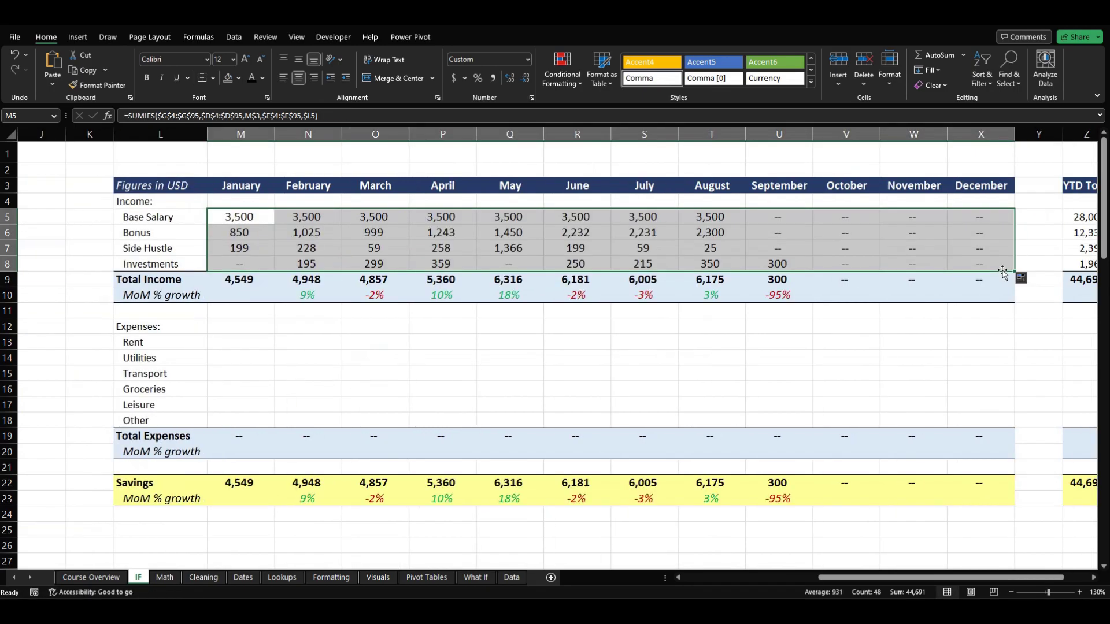
Spot-check the filled income formulas, opening the May Side Hustle formula in Q7 to compare its references with the log
left_click(719, 231)
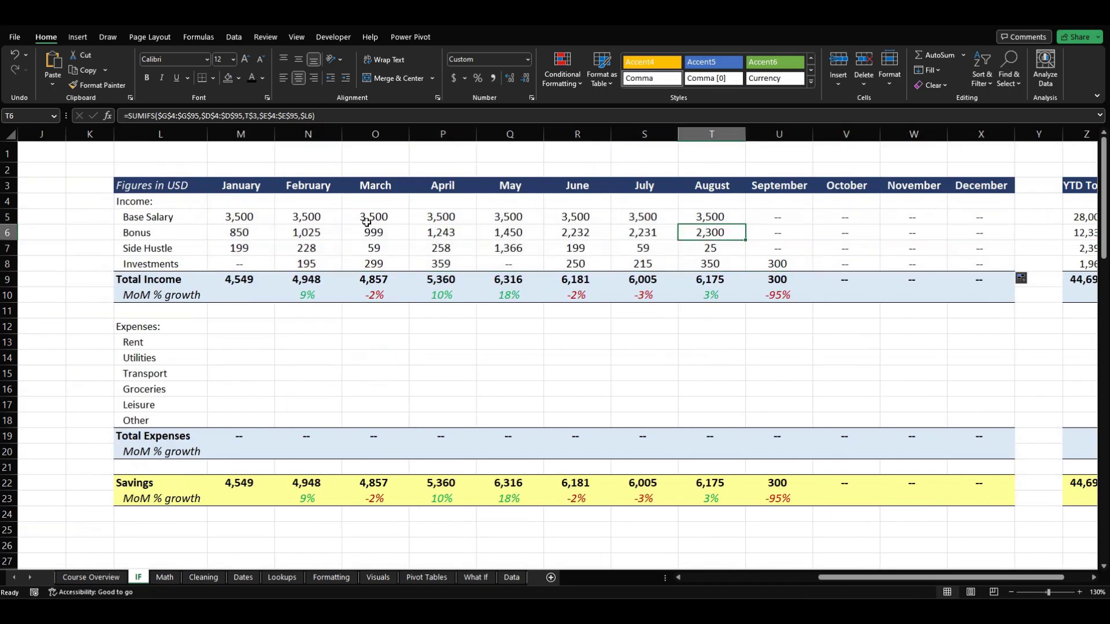
left_click(446, 218)
left_click(579, 248)
left_click(683, 237)
left_click(505, 255)
left_click(345, 116)
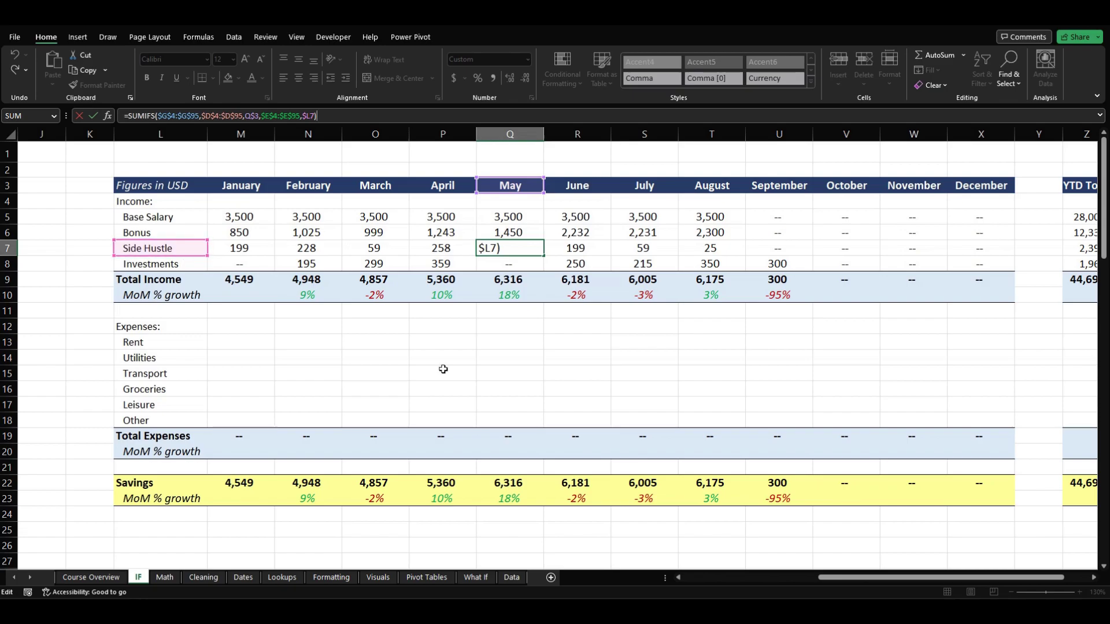
left_click_drag(858, 577, 722, 577)
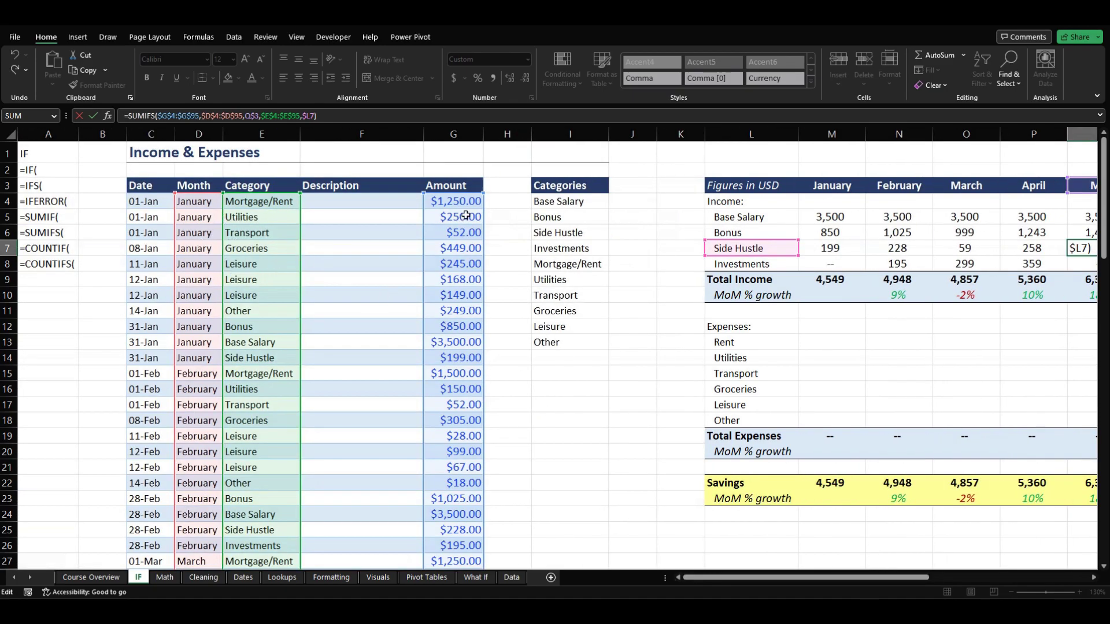
left_click_drag(801, 577, 908, 577)
left_click(866, 233)
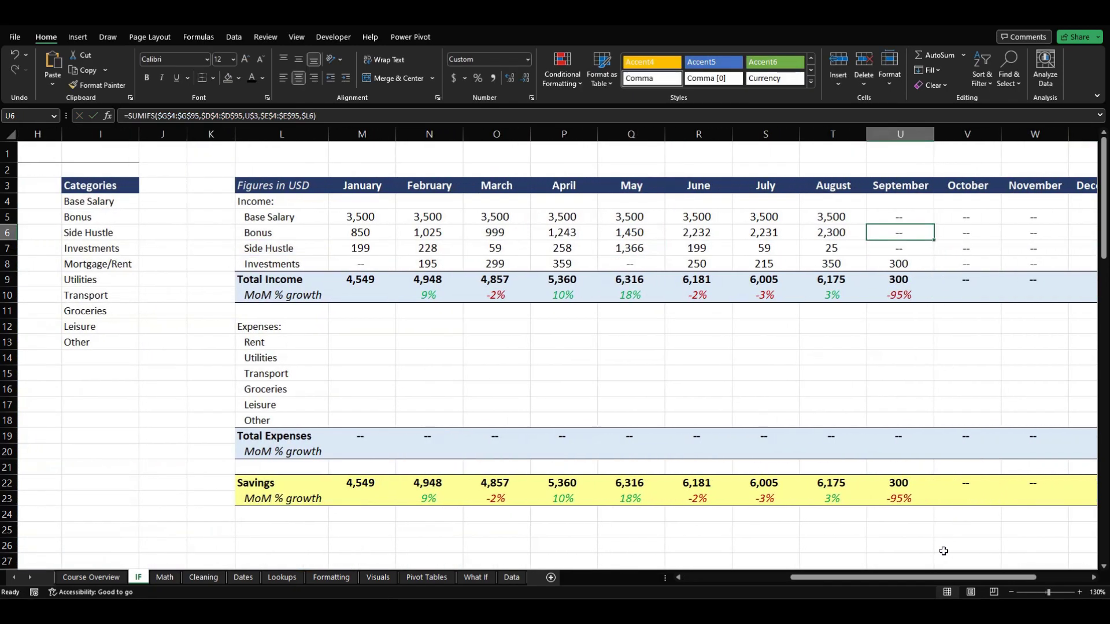
Copy the SUMIFS formula from M5 into M13, the January cell of the first expense row
left_click(360, 220)
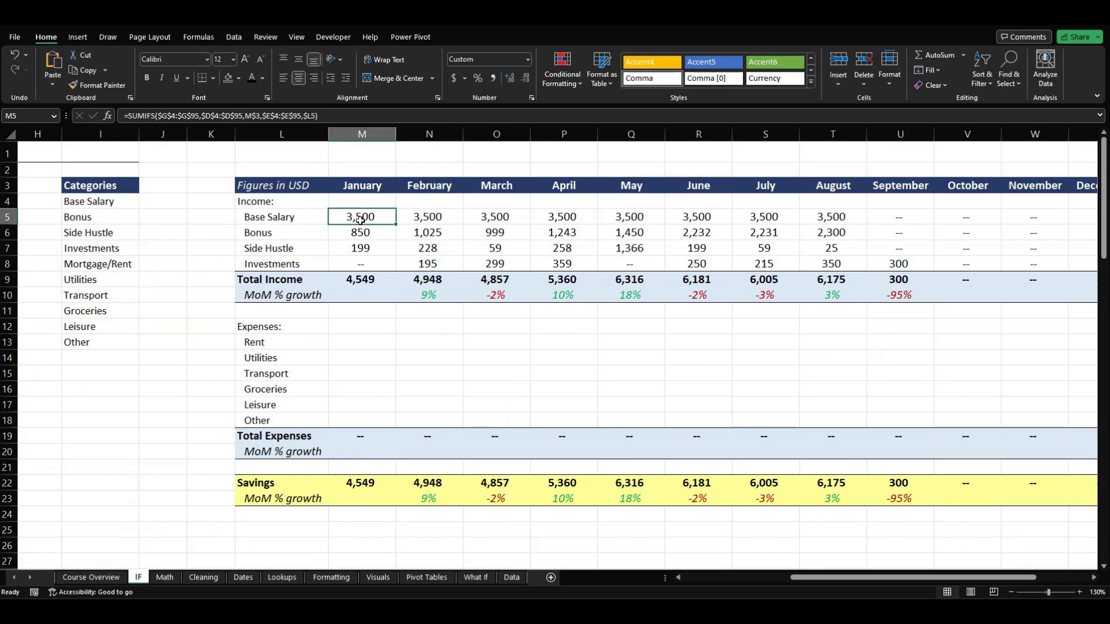
key("ctrl+c")
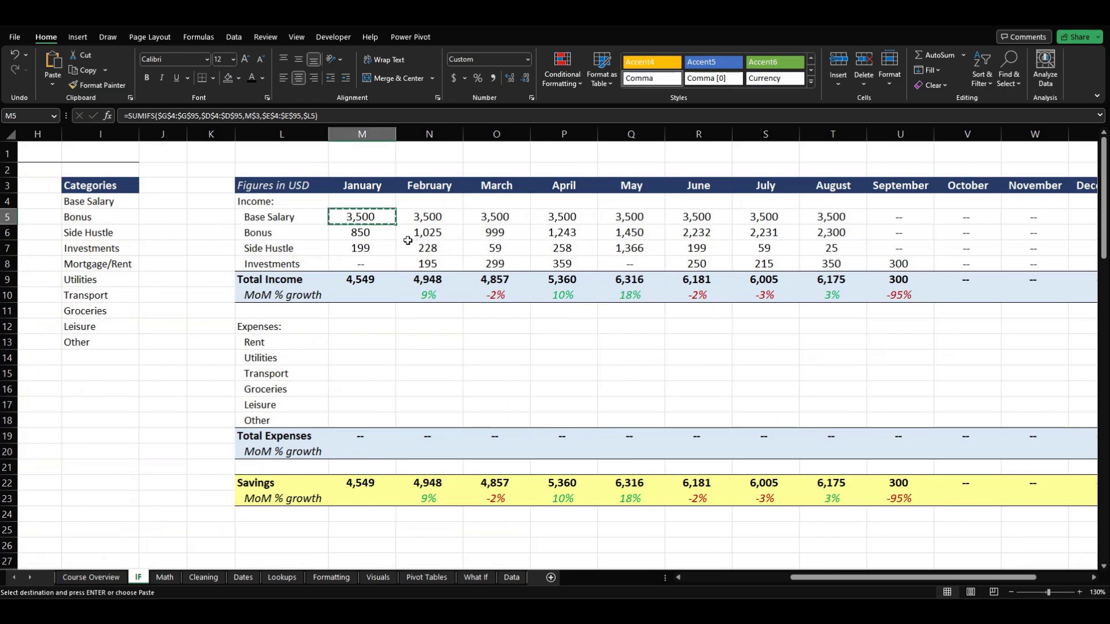
left_click(358, 346)
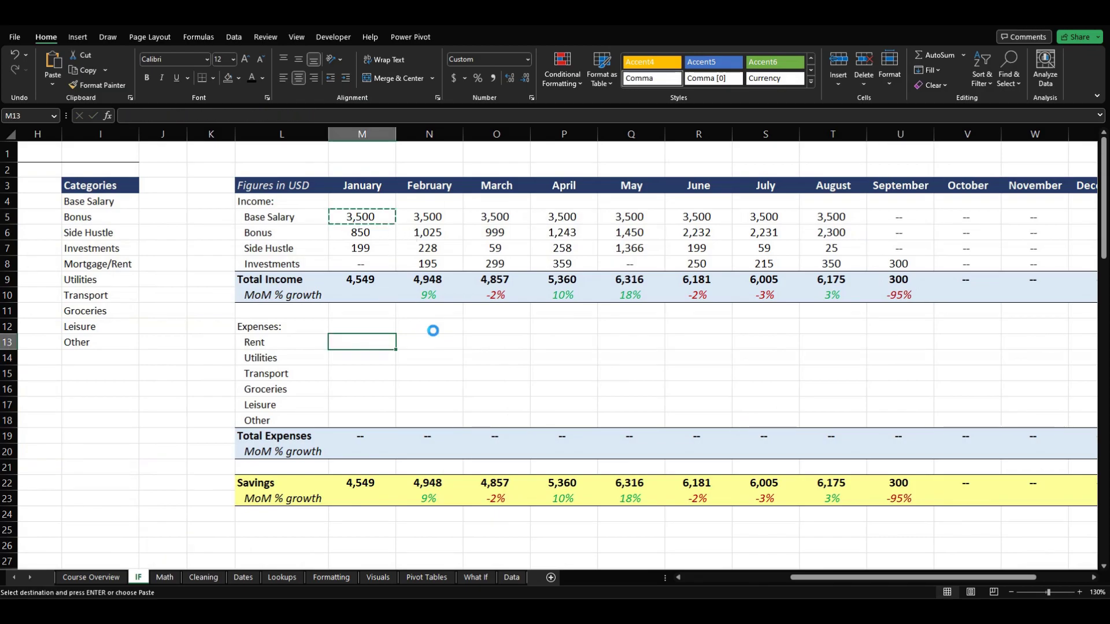
key("ctrl+v")
Replace the Rent label in L13 with the log's Mortgage/Rent category copied from E4
left_click(284, 344)
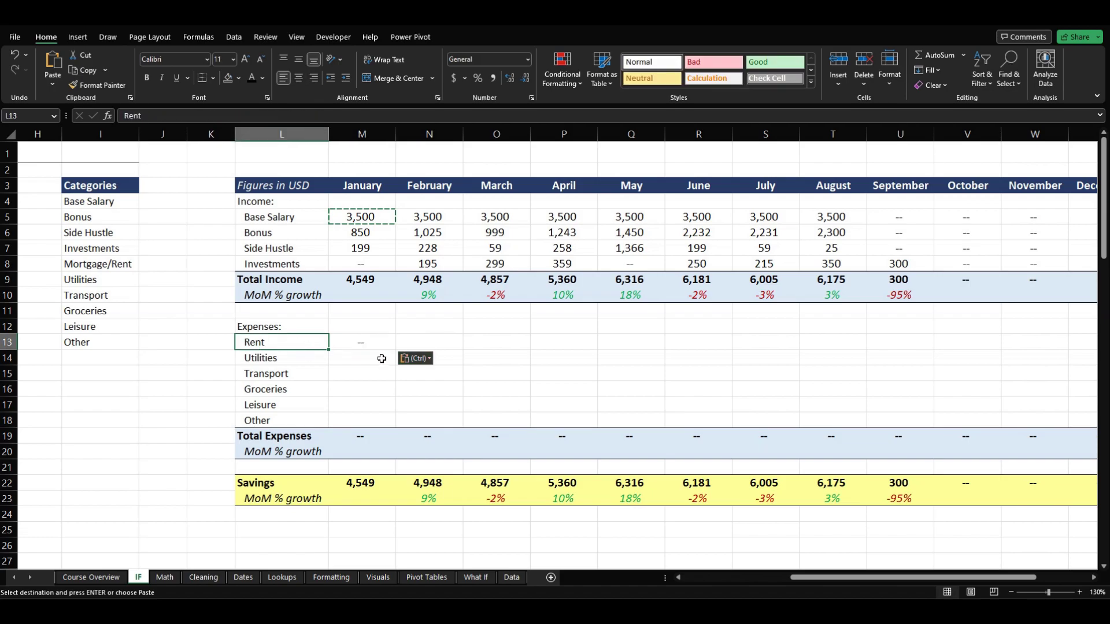
left_click_drag(833, 580, 725, 579)
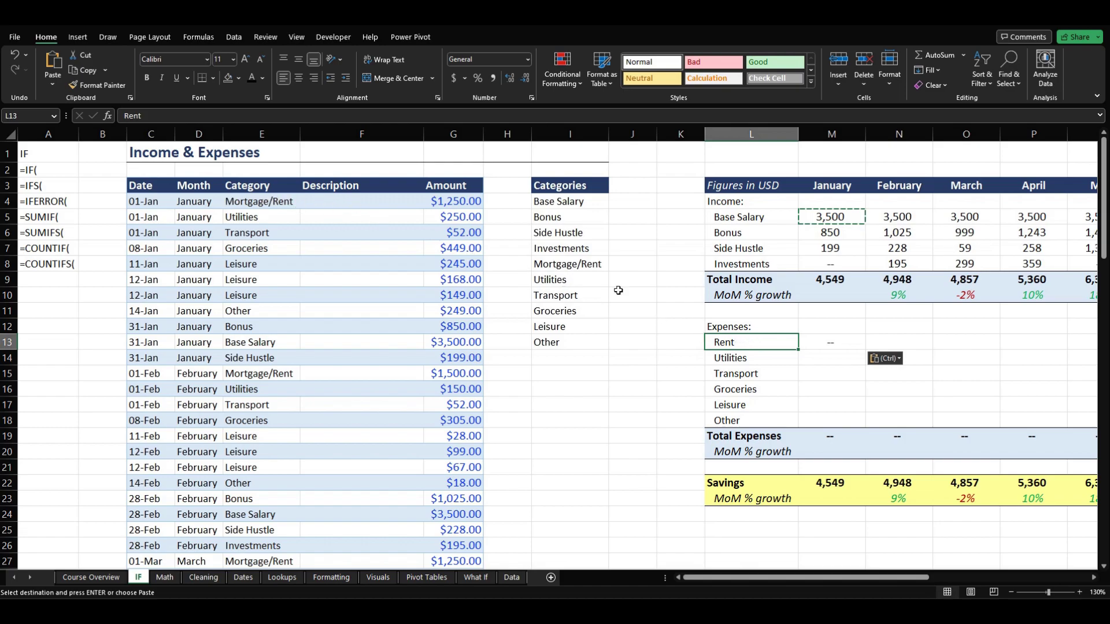
left_click(278, 204)
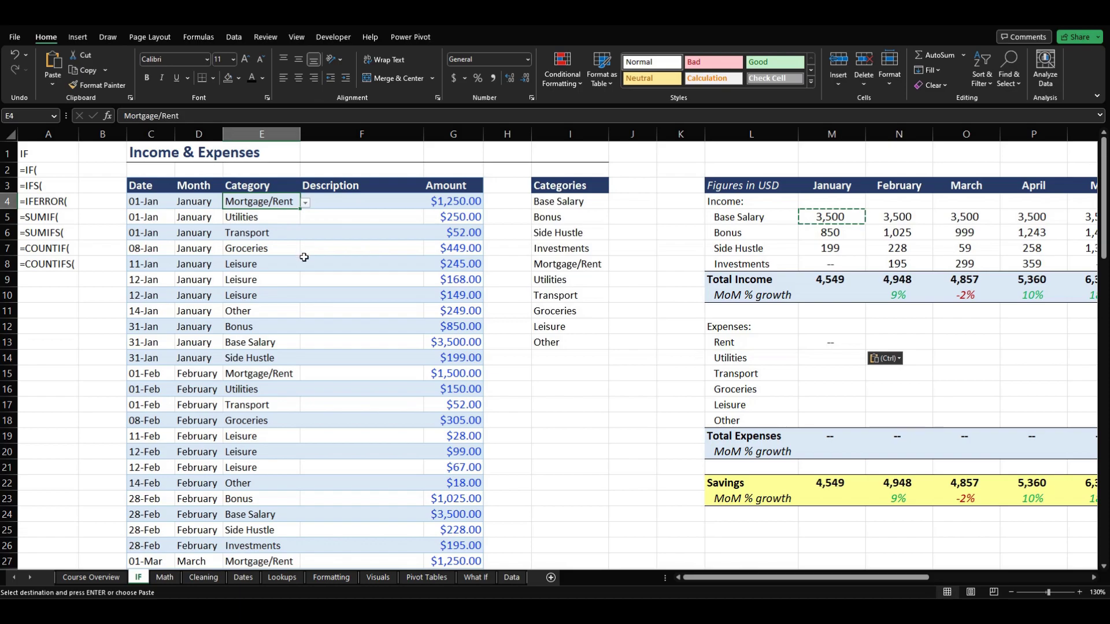
key("ctrl+c")
left_click(768, 341)
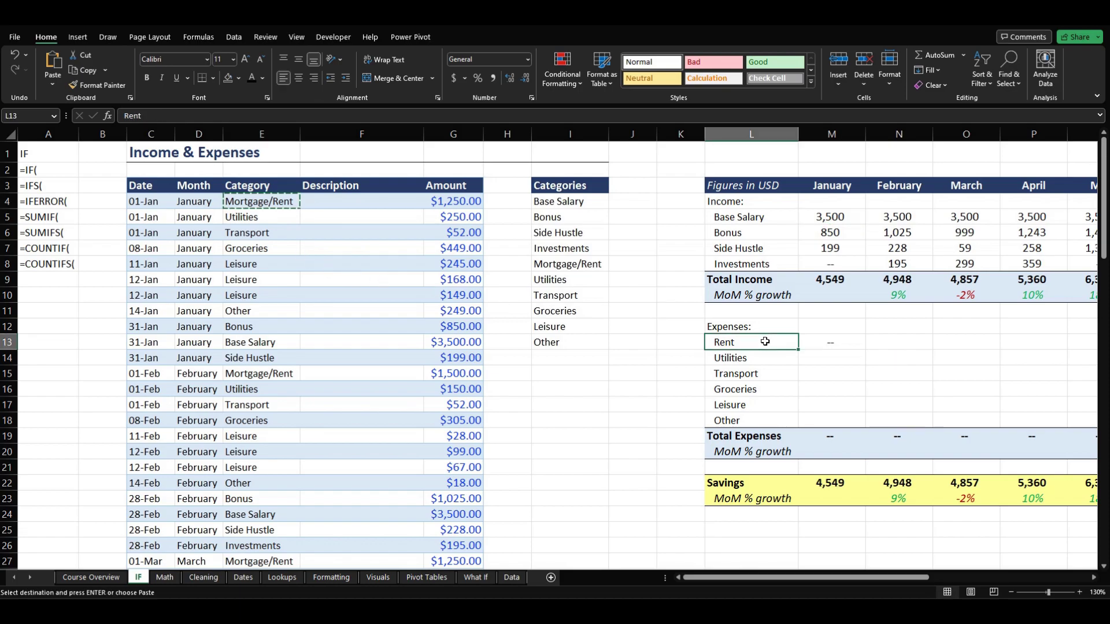
key("ctrl+v")
key("Right")
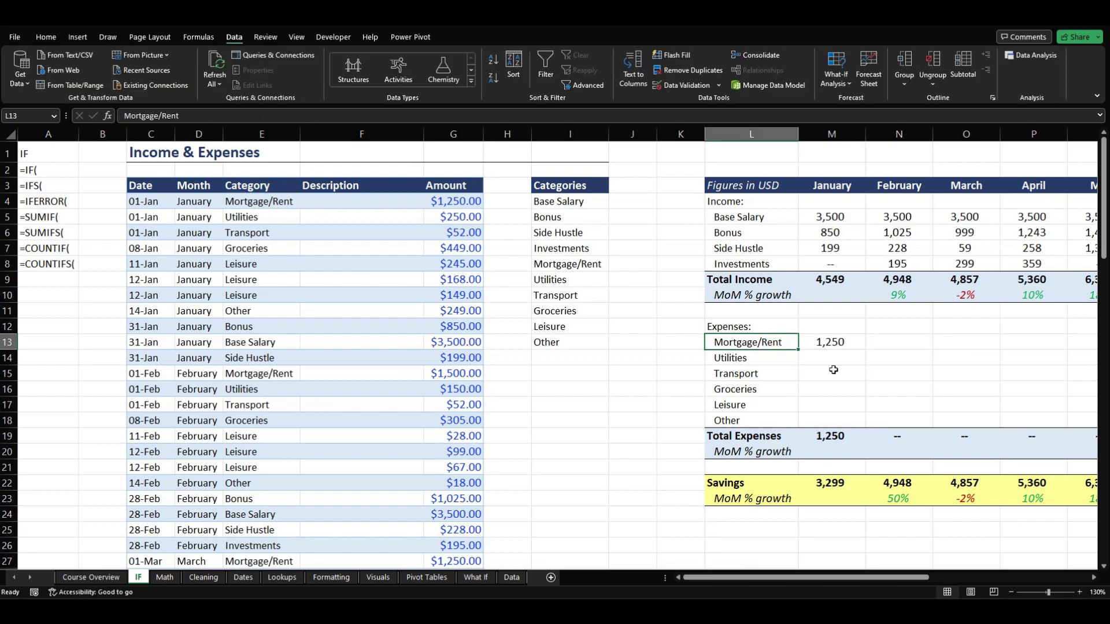
Open the January Mortgage/Rent formula in M13 and check its ranges and criteria against the log
left_click(833, 373)
left_click(817, 340)
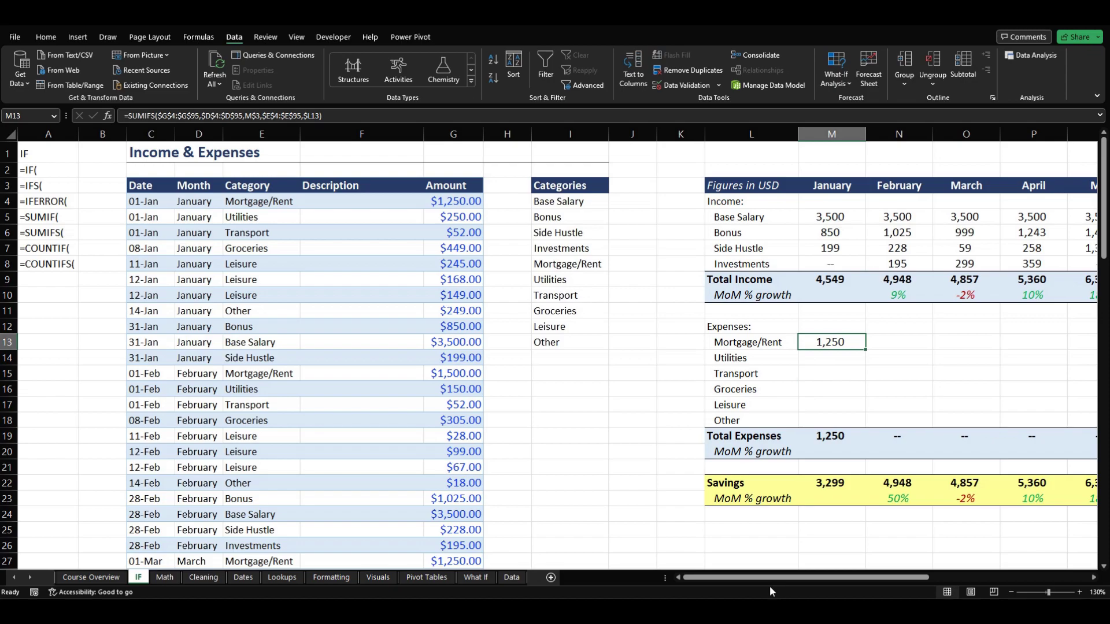
left_click_drag(772, 578, 831, 578)
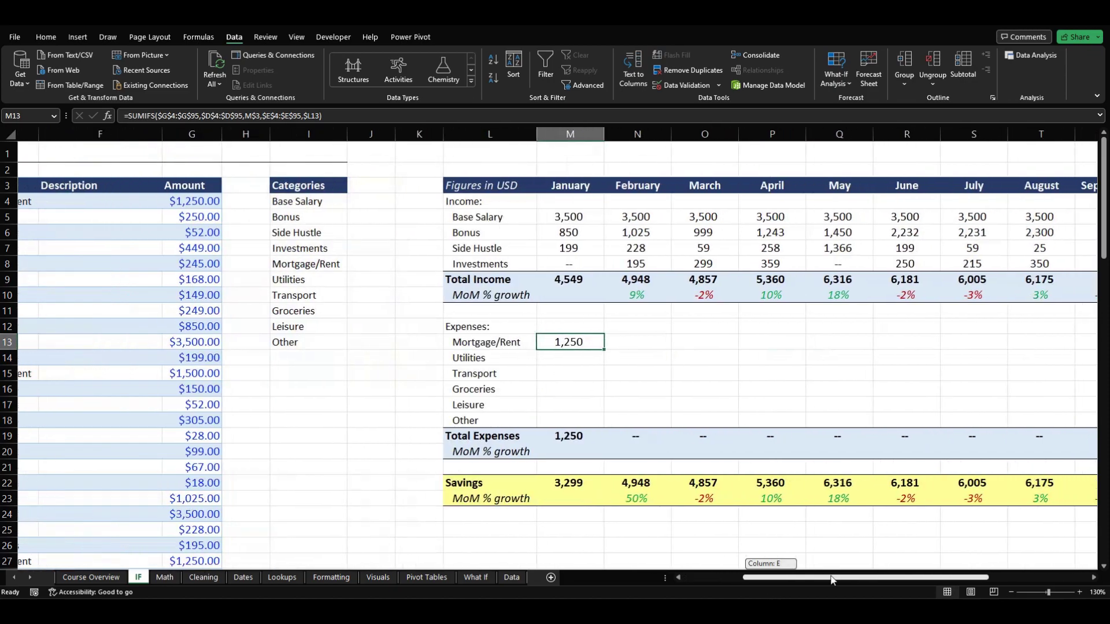
left_click(421, 119)
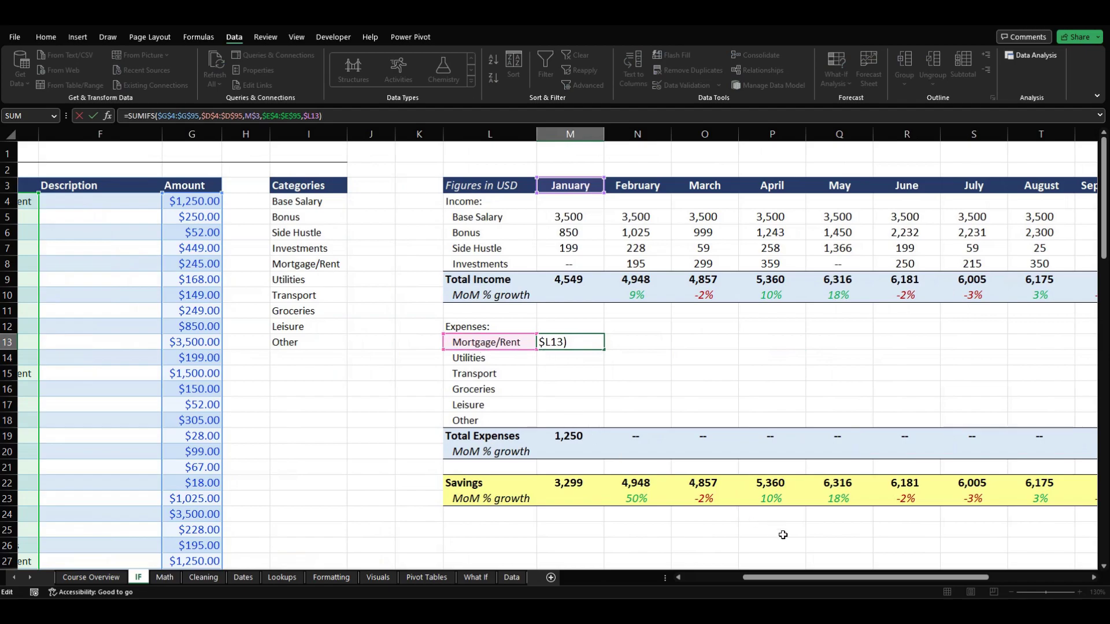
left_click_drag(787, 581, 726, 581)
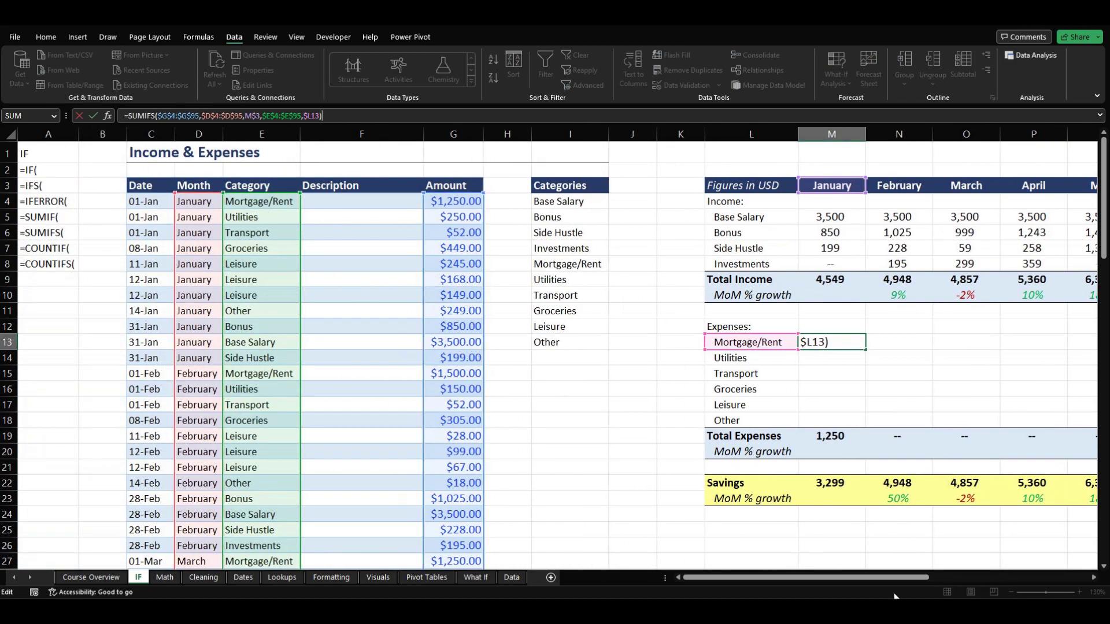
left_click_drag(868, 578, 959, 580)
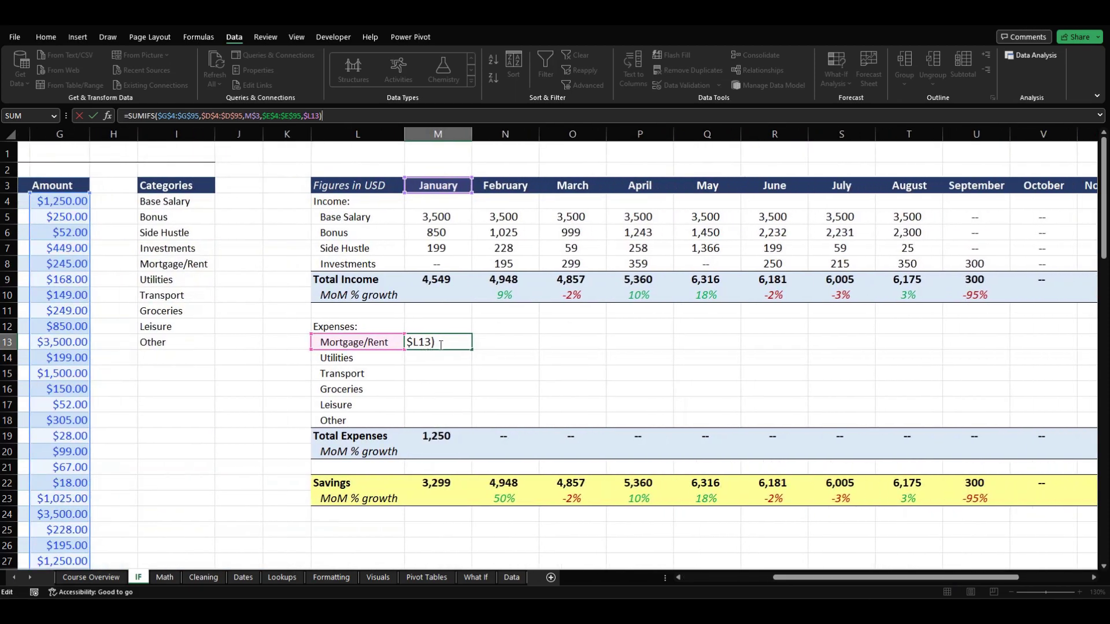
Fill the SUMIFS formula from M13 down to the Other row and across to December, covering M13:X18
left_click_drag(471, 351, 1107, 431)
left_click_drag(1005, 438, 1005, 438)
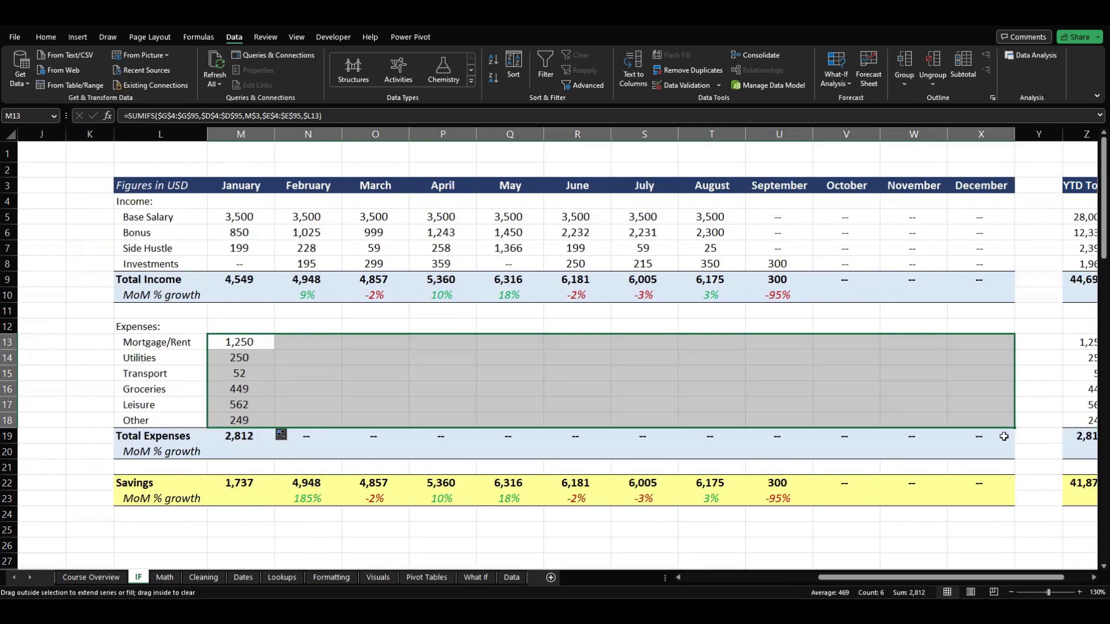
mouse_move(883, 576)
left_mouse_down()
mouse_move(749, 576)
mouse_move(877, 570)
left_mouse_up()
Spot-check the filled expense formulas, opening the April Groceries formula in P16 to compare its references with the log
left_click(876, 355)
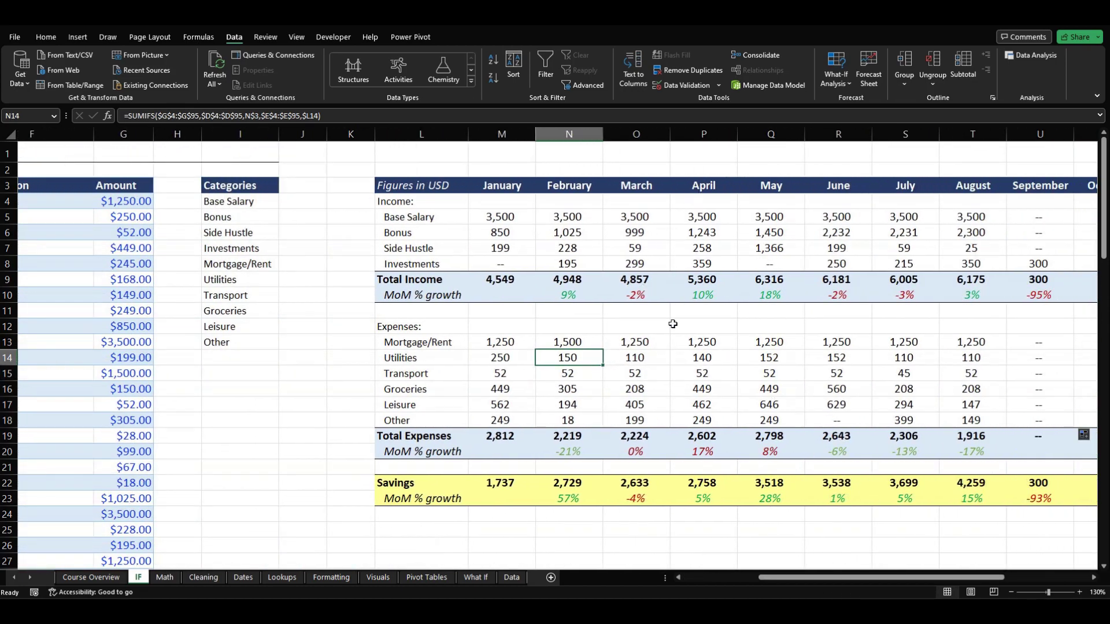
left_click(726, 390)
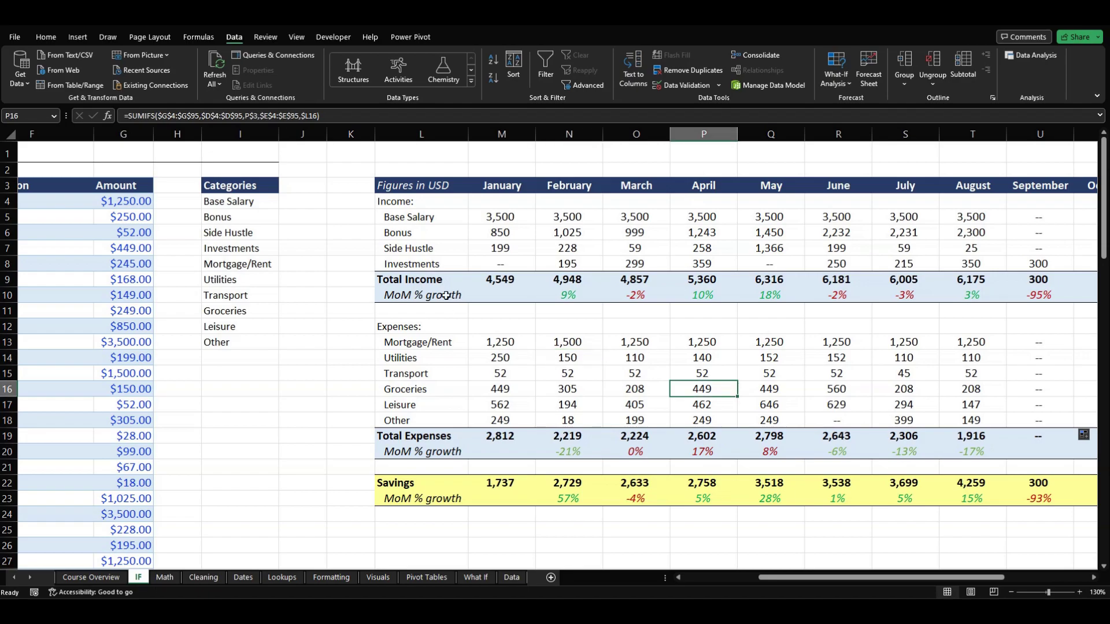
left_click(337, 115)
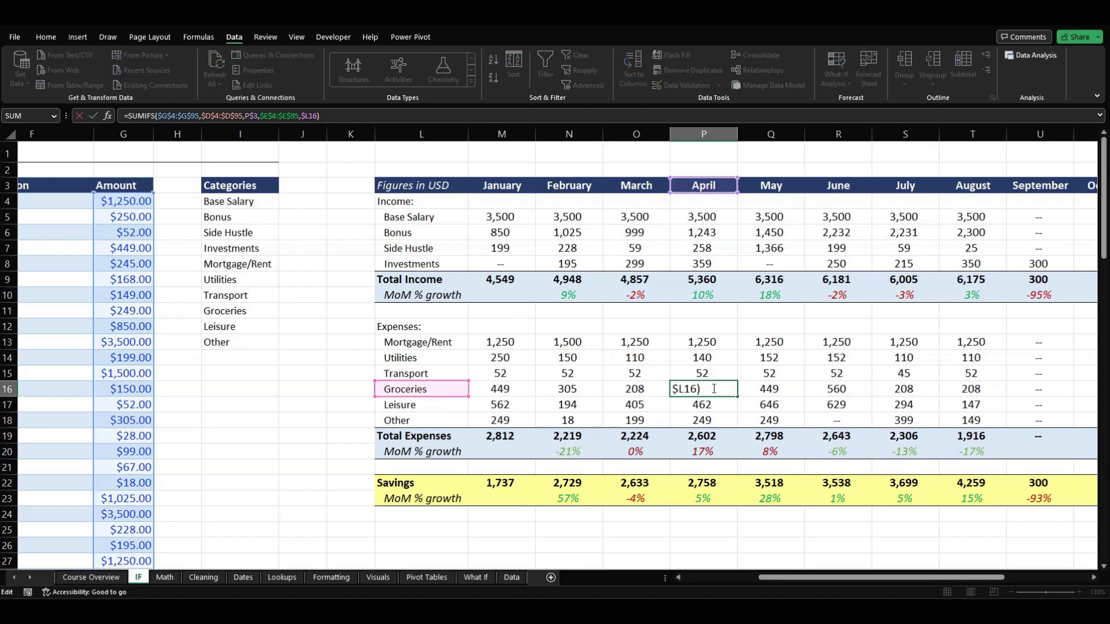
left_click_drag(800, 578, 679, 580)
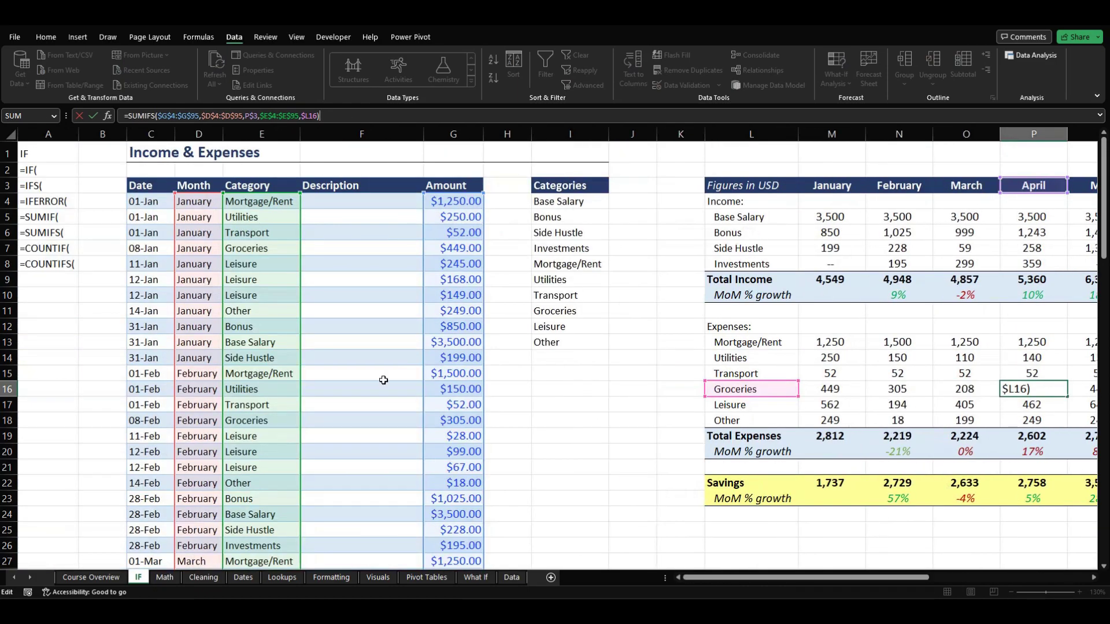
left_click(636, 422)
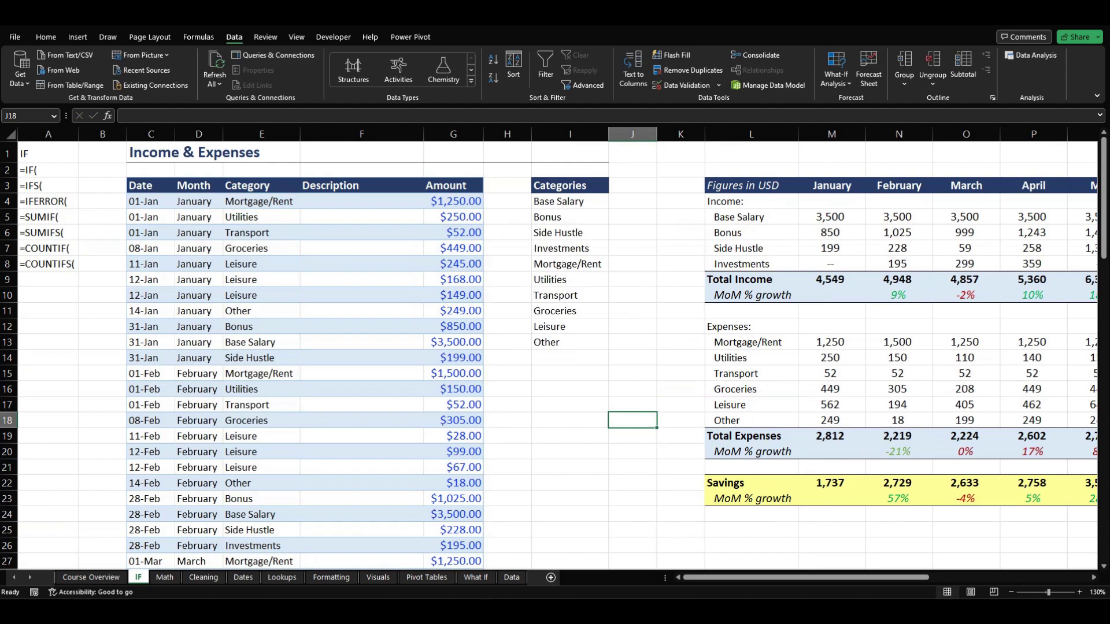
key("Left")
left_click(556, 390)
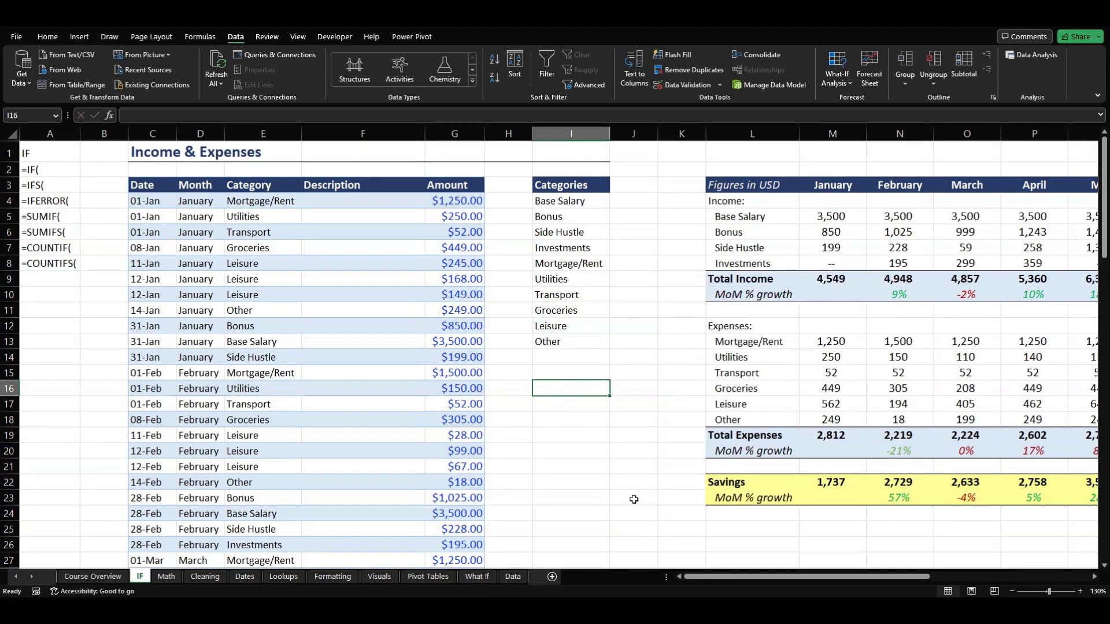
left_click(584, 440)
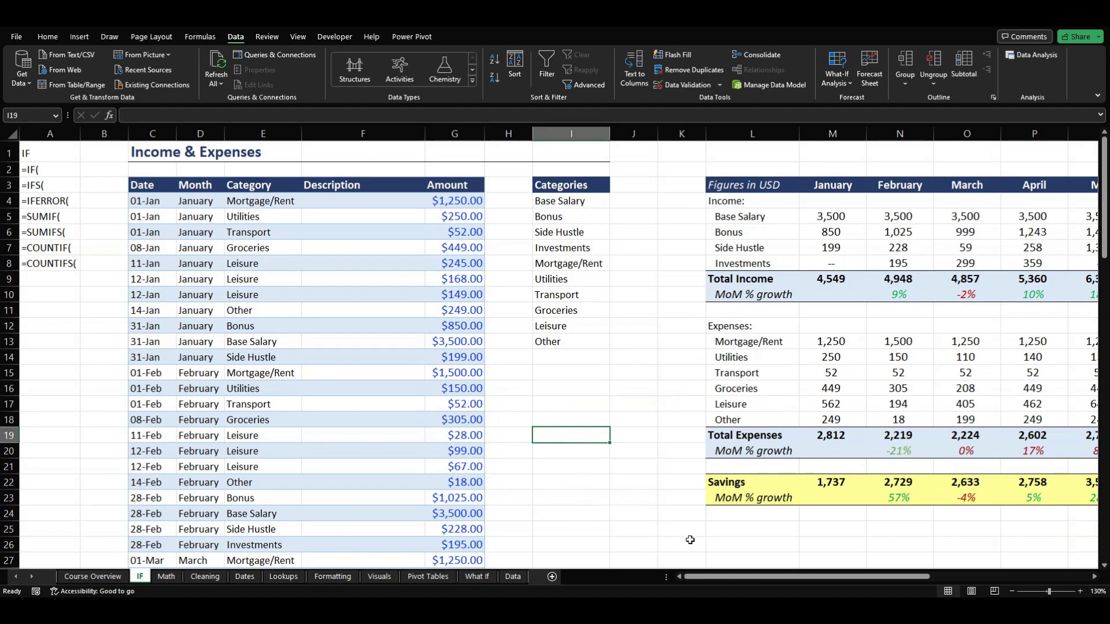
Review the January Utilities and Groceries formulas and the February Groceries formula in N16
left_click(833, 358)
left_click(860, 389)
left_click(925, 387)
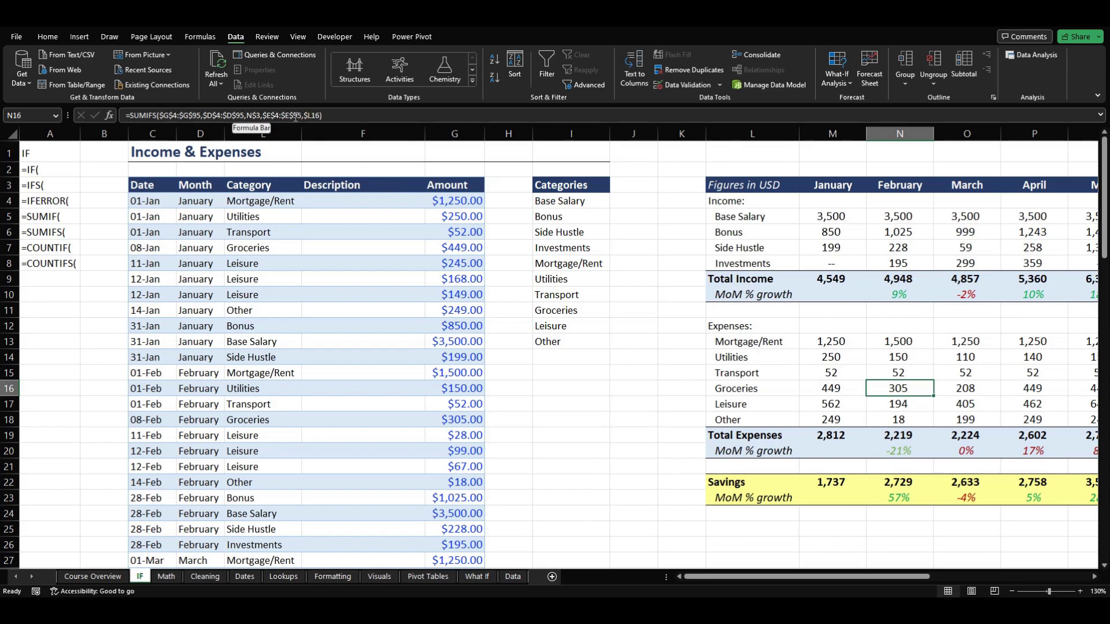
left_click(332, 117)
left_click(604, 414)
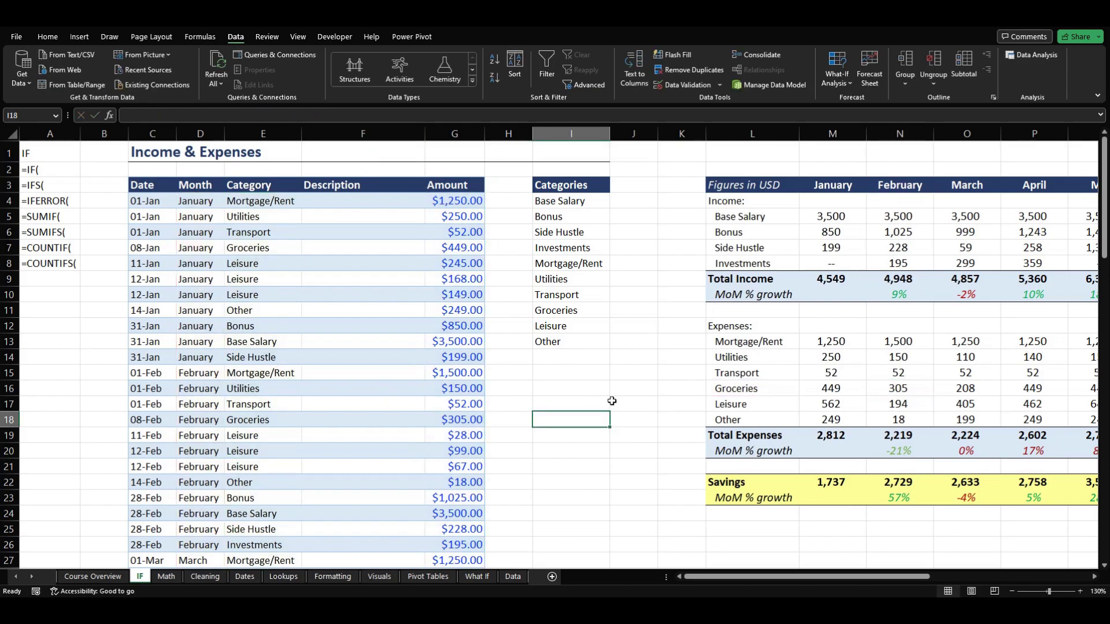
scroll(728, 561, "right", 5)
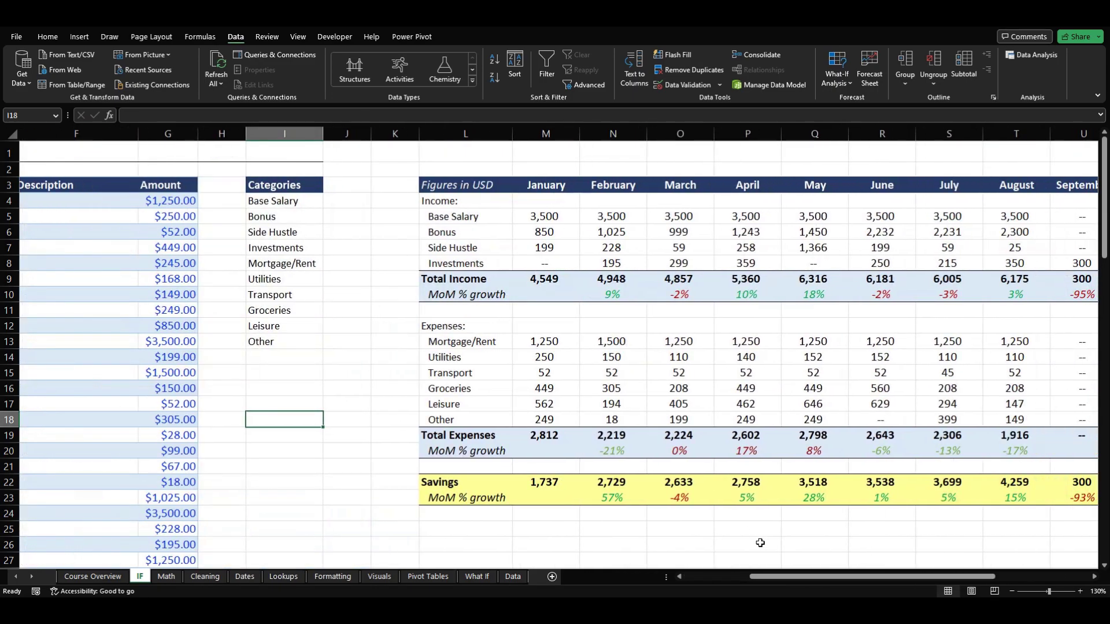
left_click(694, 498)
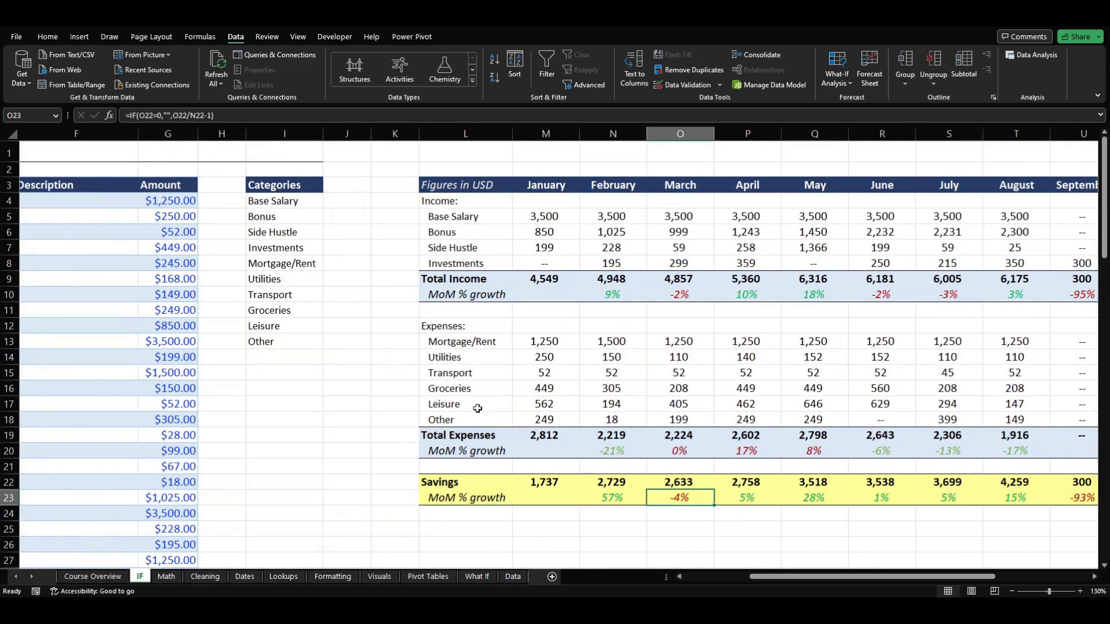
left_click_drag(750, 578, 839, 572)
left_click(581, 404)
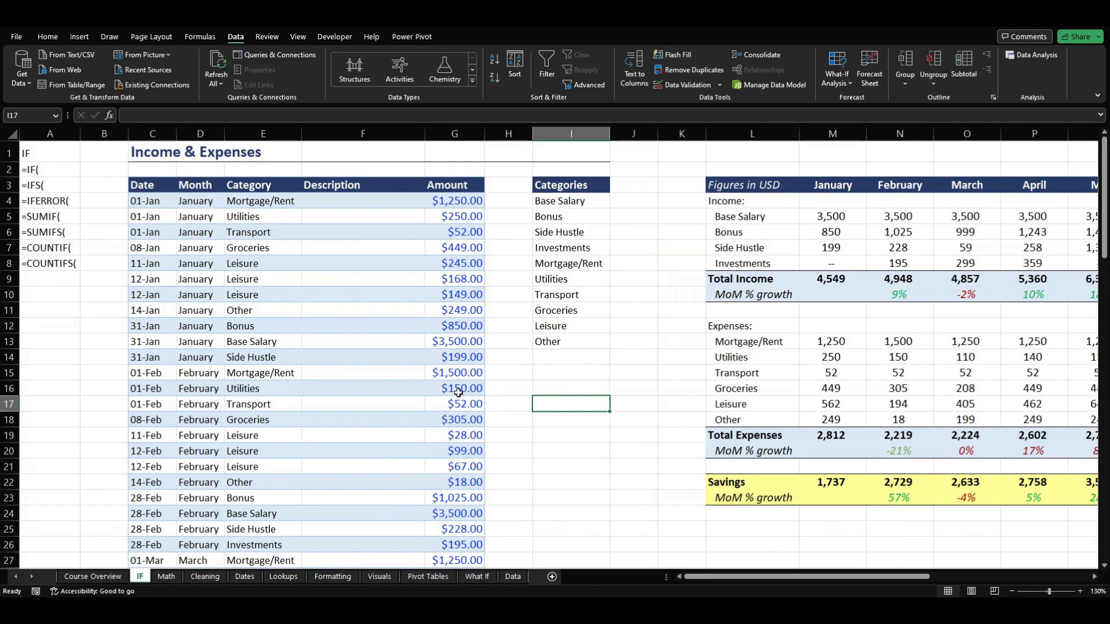
left_click(41, 247)
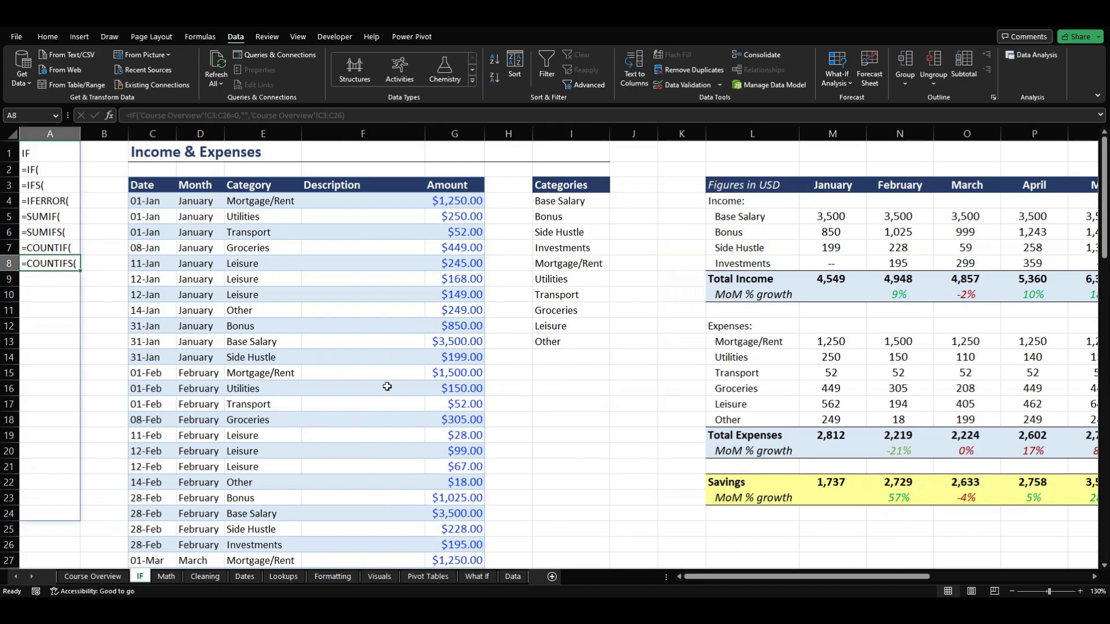
Enter =COUNTIF(D4:D17,D5) in I17 to count the January entries in that part of the Month column
left_click(553, 402)
type("=")
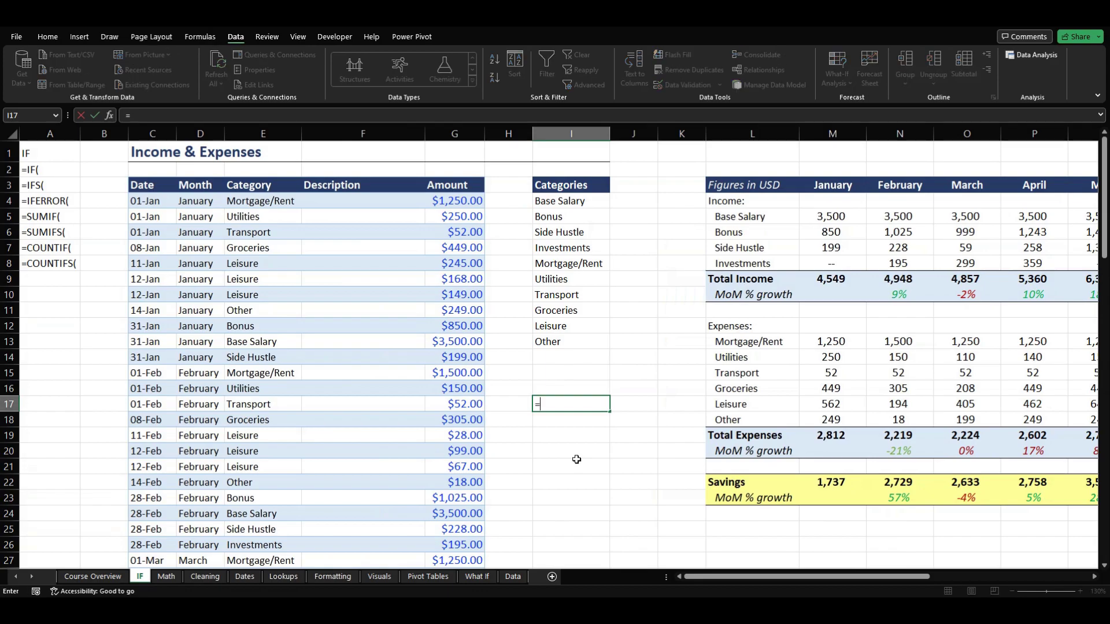
type("count")
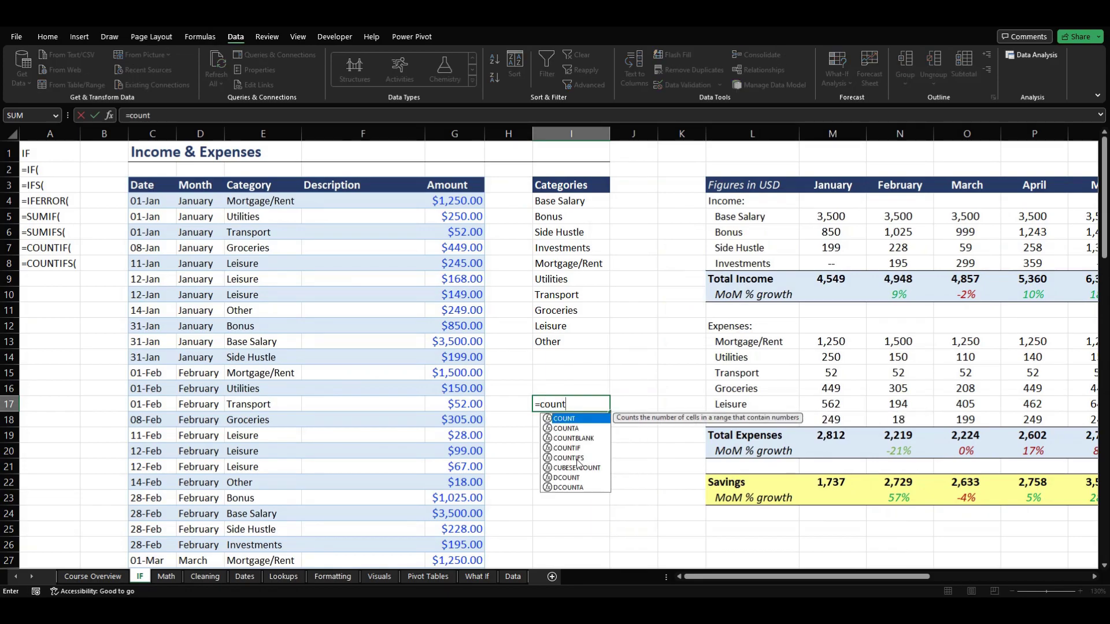
type("if")
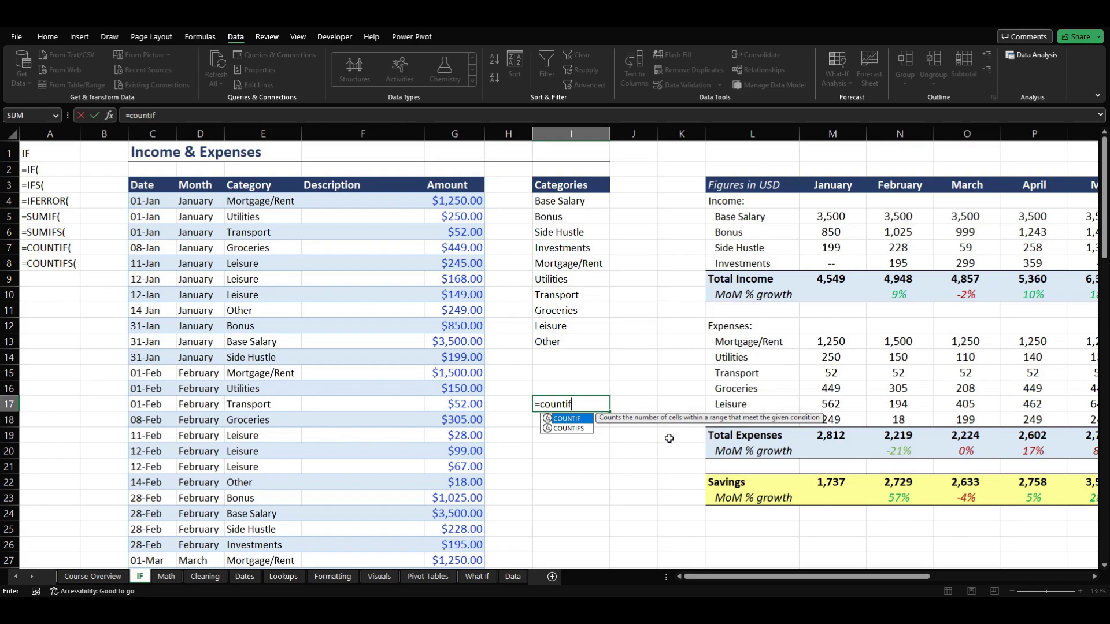
key("Tab")
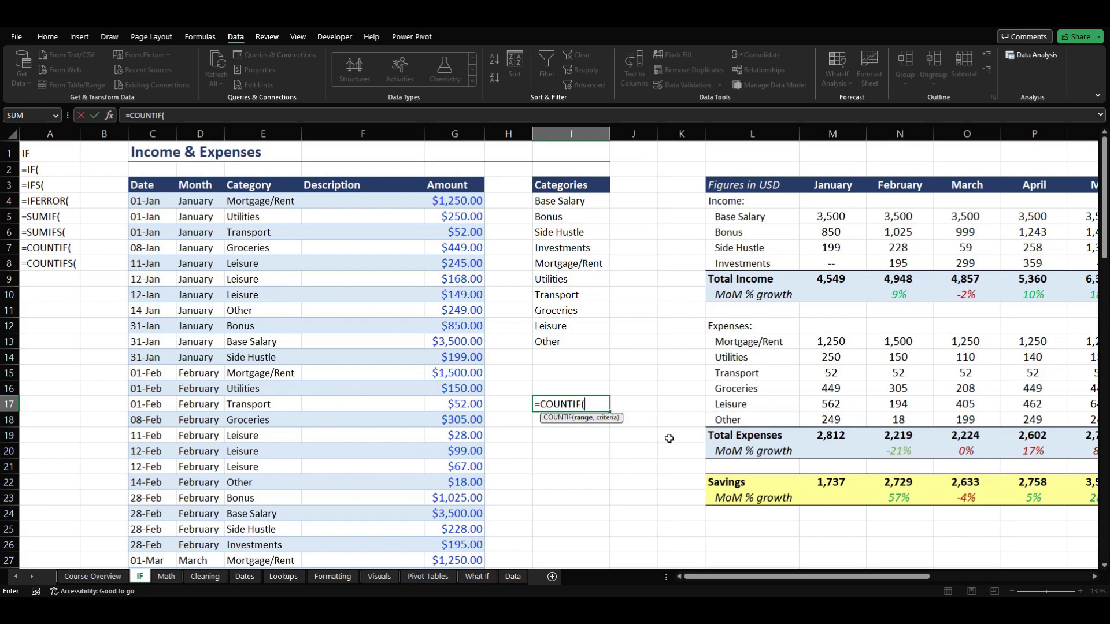
left_click_drag(210, 203, 206, 404)
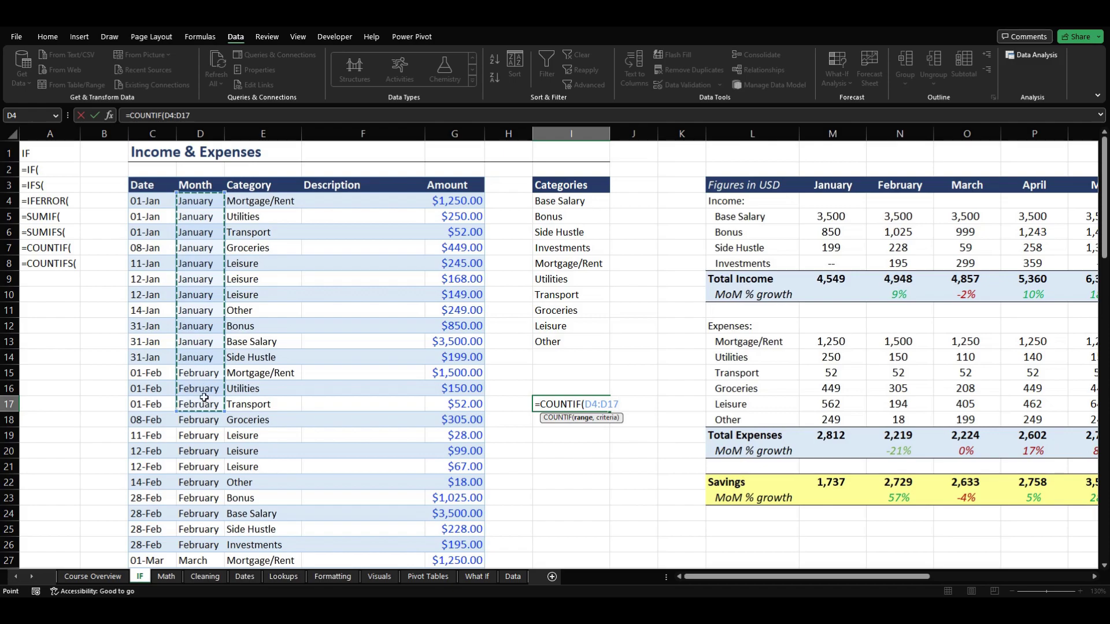
type(",")
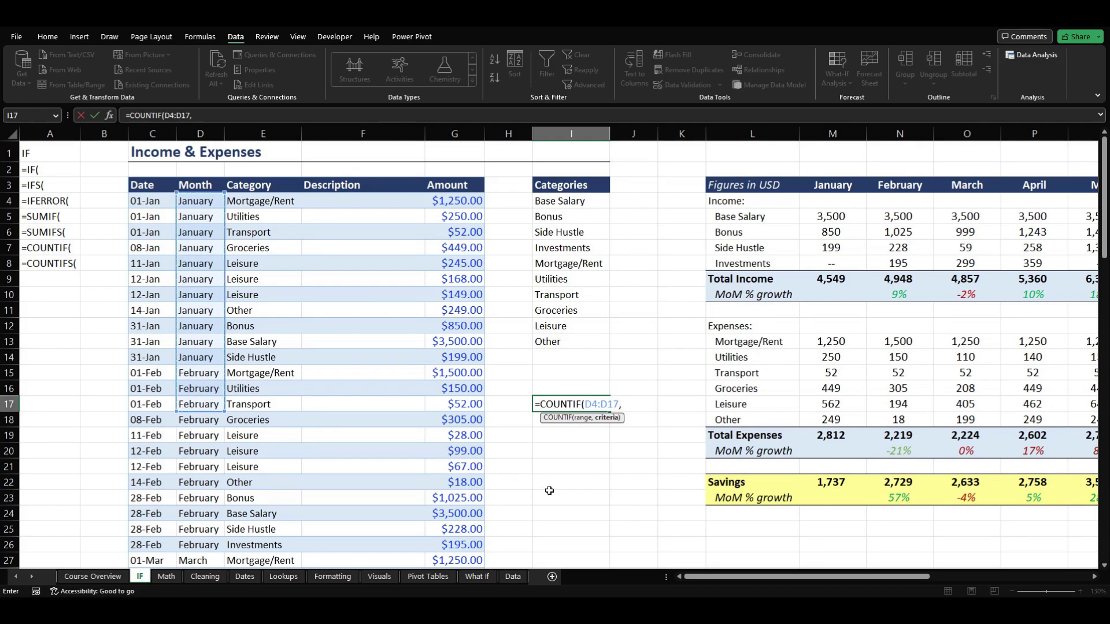
left_click(196, 218)
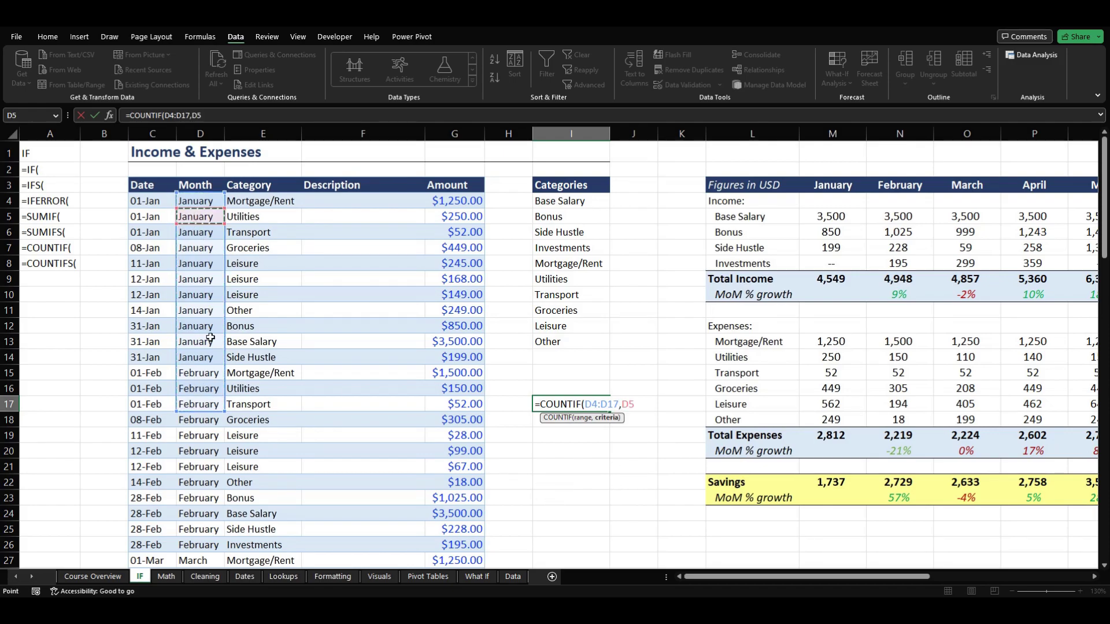
key("Return")
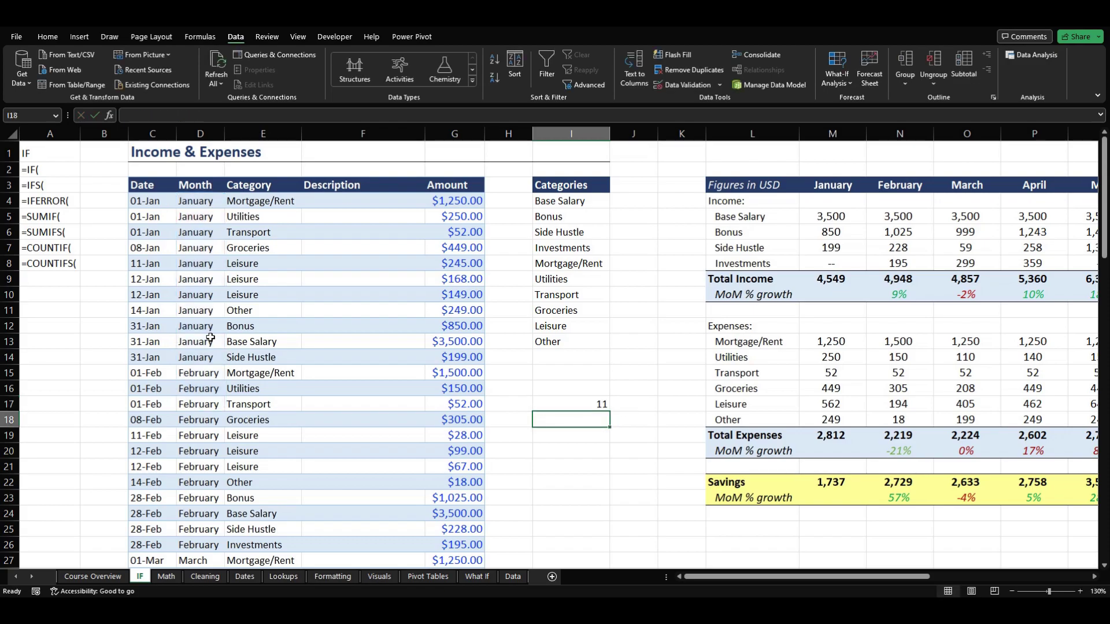
Check the COUNTIF result in I17 against the January entries in D4:D14
left_click(561, 404)
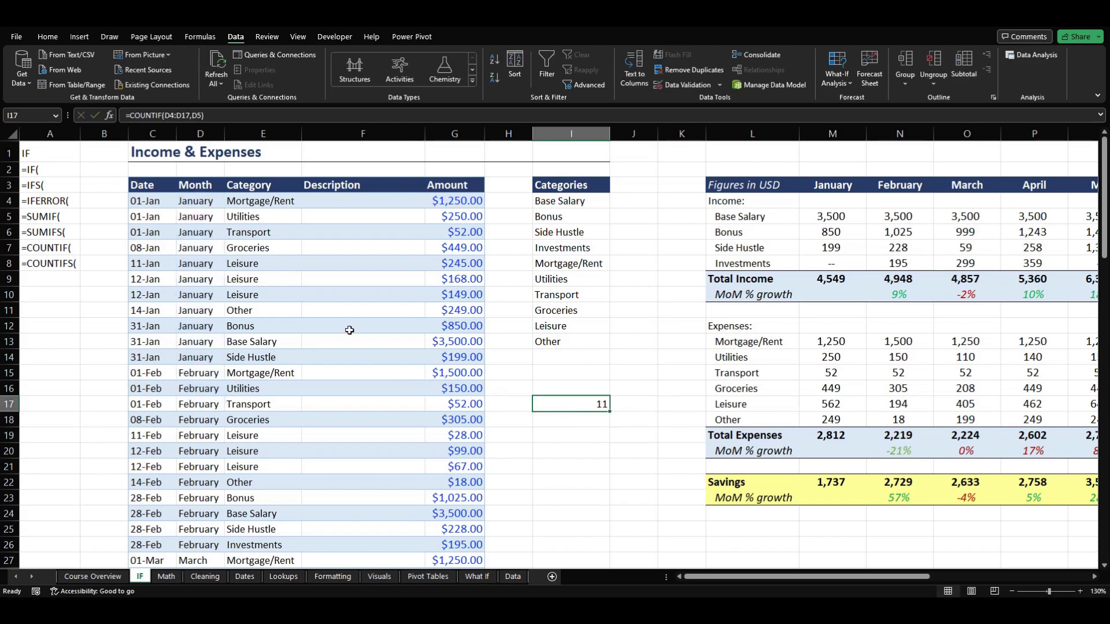
left_click(205, 201)
left_click_drag(205, 201, 196, 359)
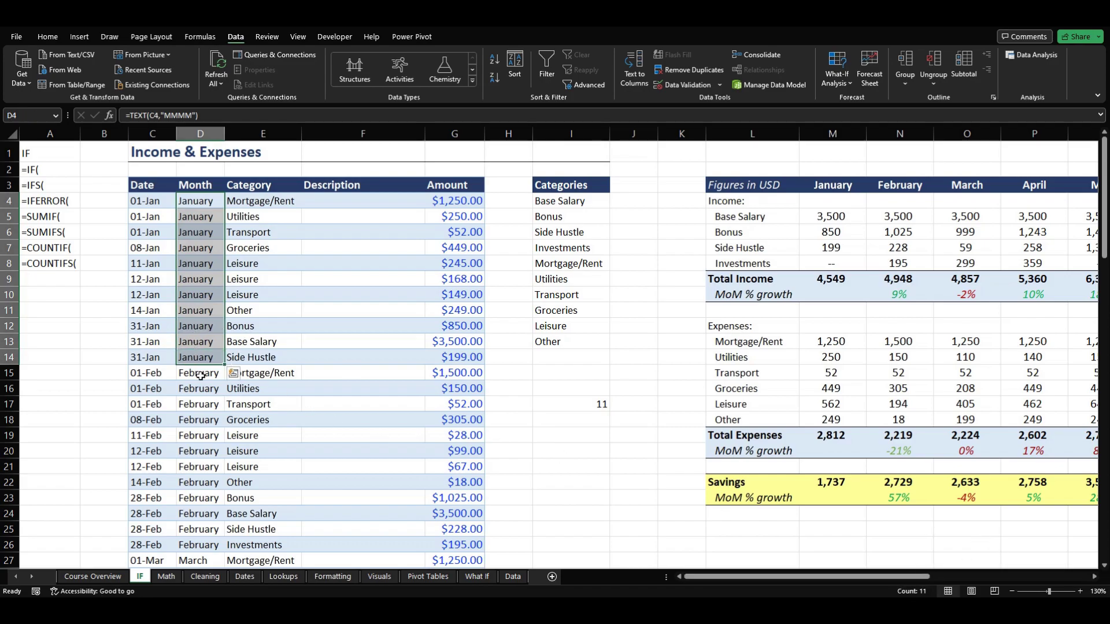
left_click(576, 405)
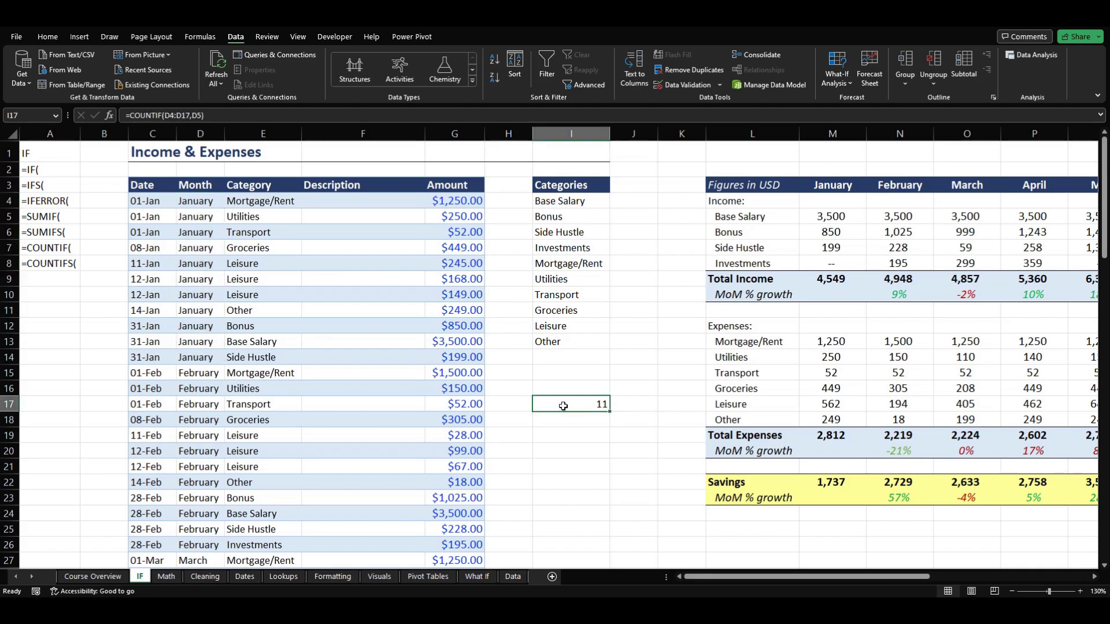
Change the COUNTIF criterion in I17 to D15 so that it counts February entries
double_click(564, 406)
left_click(638, 406)
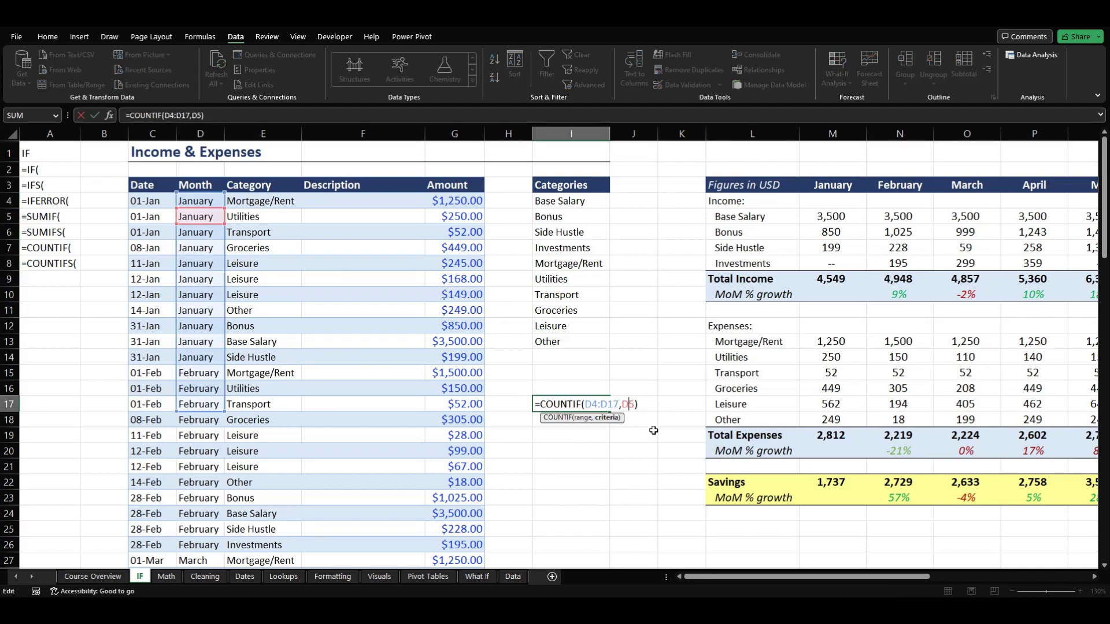
key("BackSpace")
key("BackSpace")
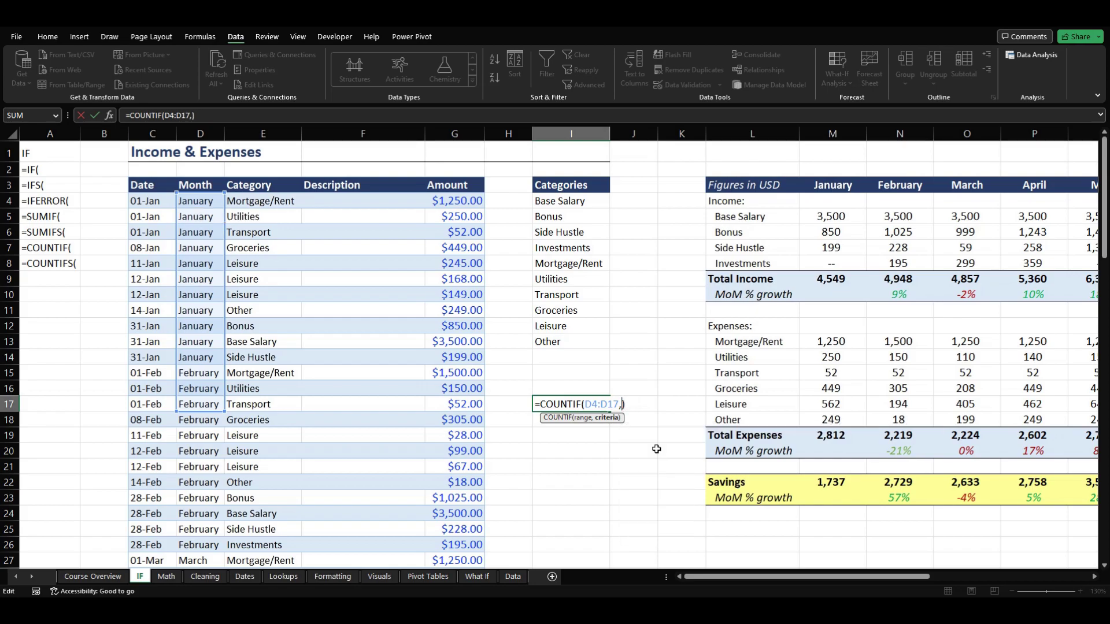
left_click(202, 376)
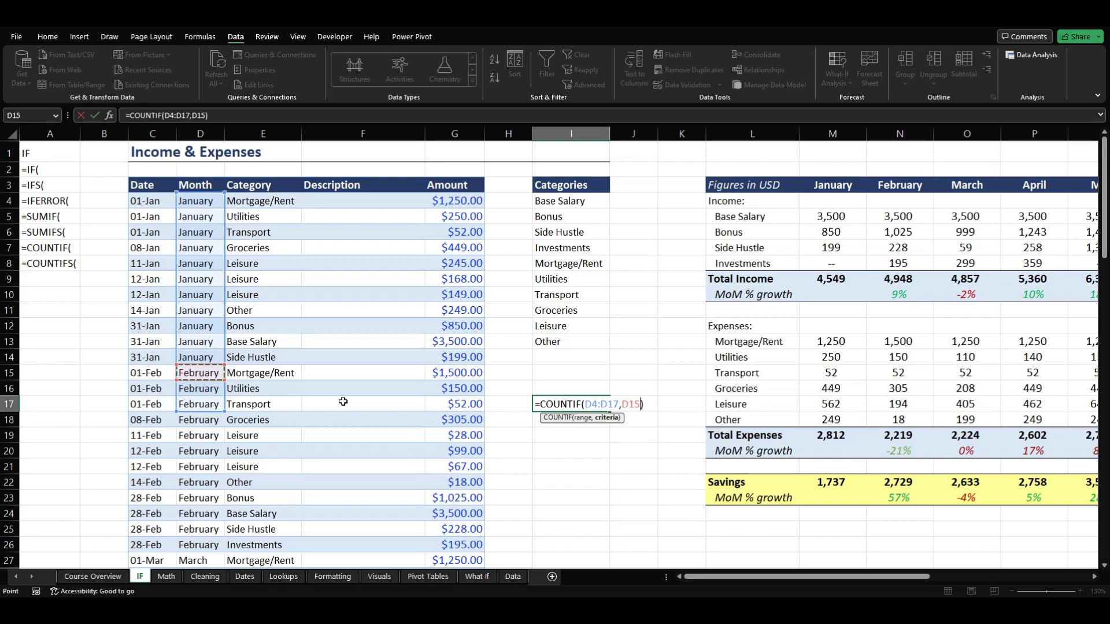
key("Return")
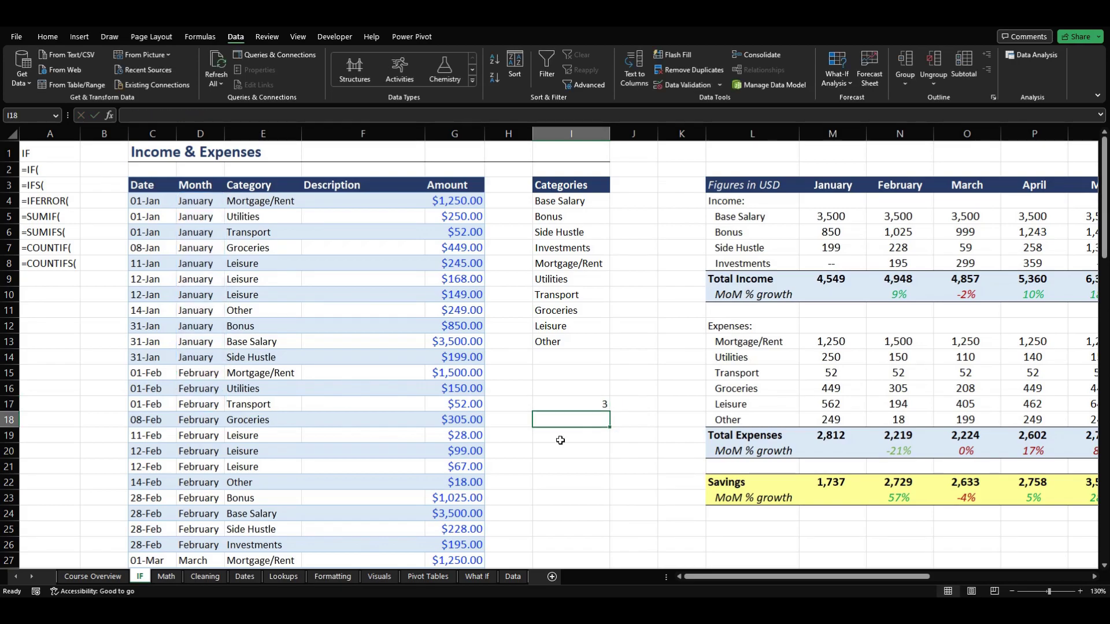
type("=coun")
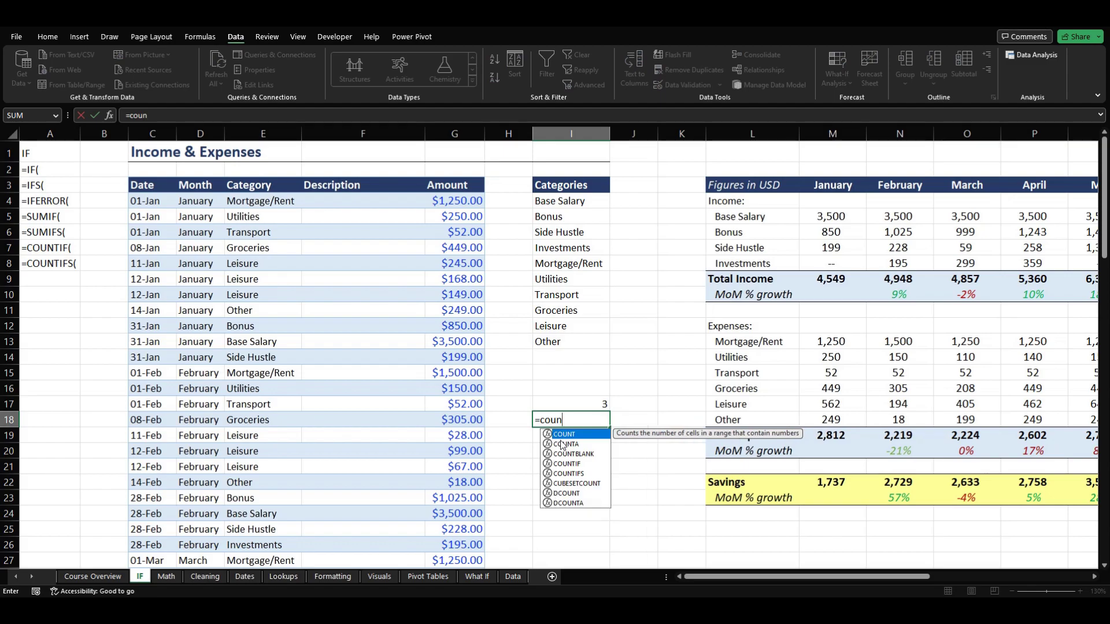
key("Down")
key("Down")
key("Down")
key("Down")
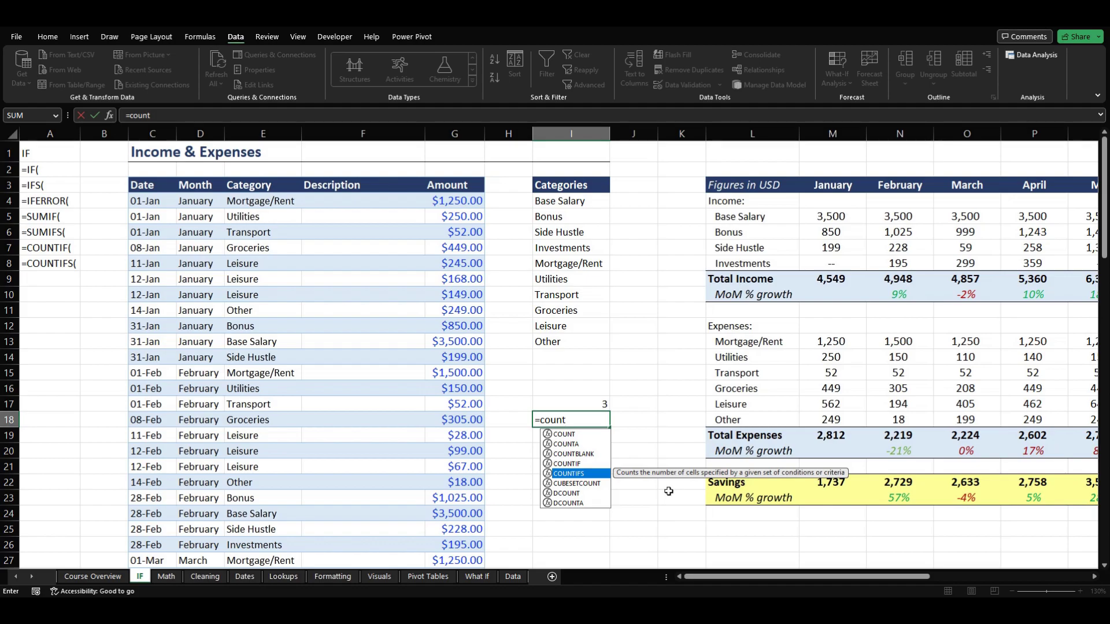
key("Tab")
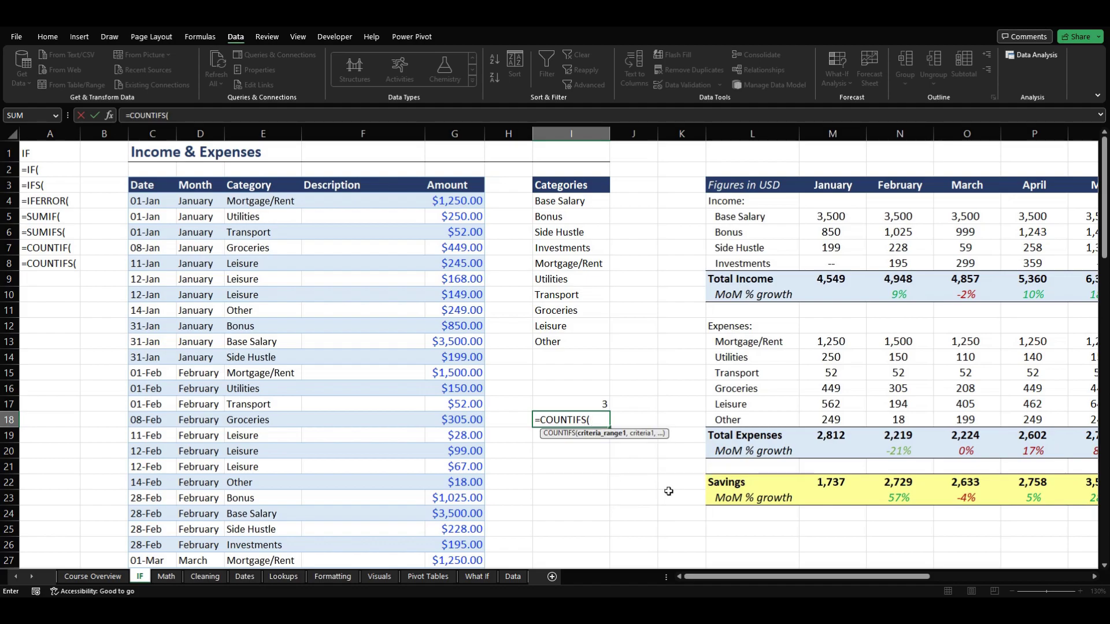
left_click(211, 203)
left_click_drag(211, 203, 210, 337)
key("Escape")
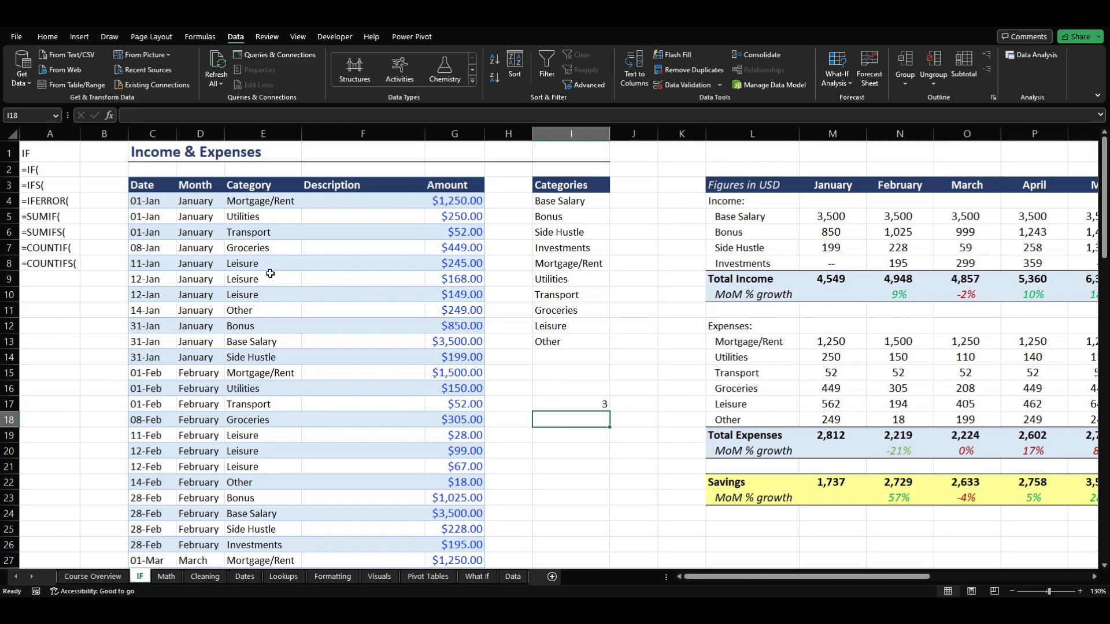
Start a COUNTIFS formula in I18 with month range D4:D17 and the January cell D4 as its first criterion
type("=coun")
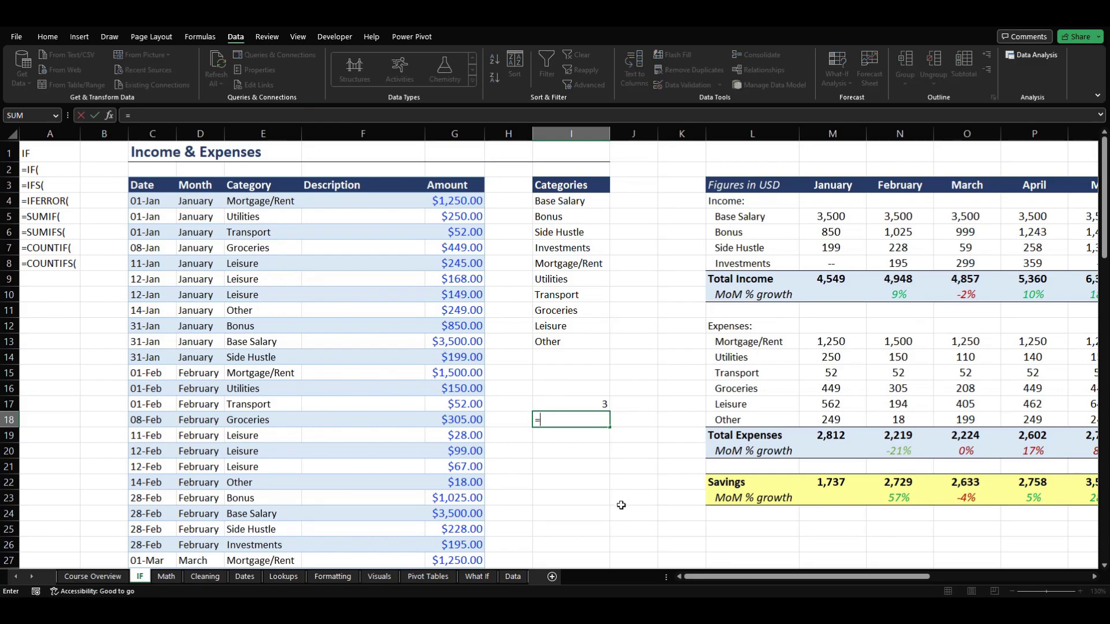
key("Down")
key("Down")
key("Down")
key("Down")
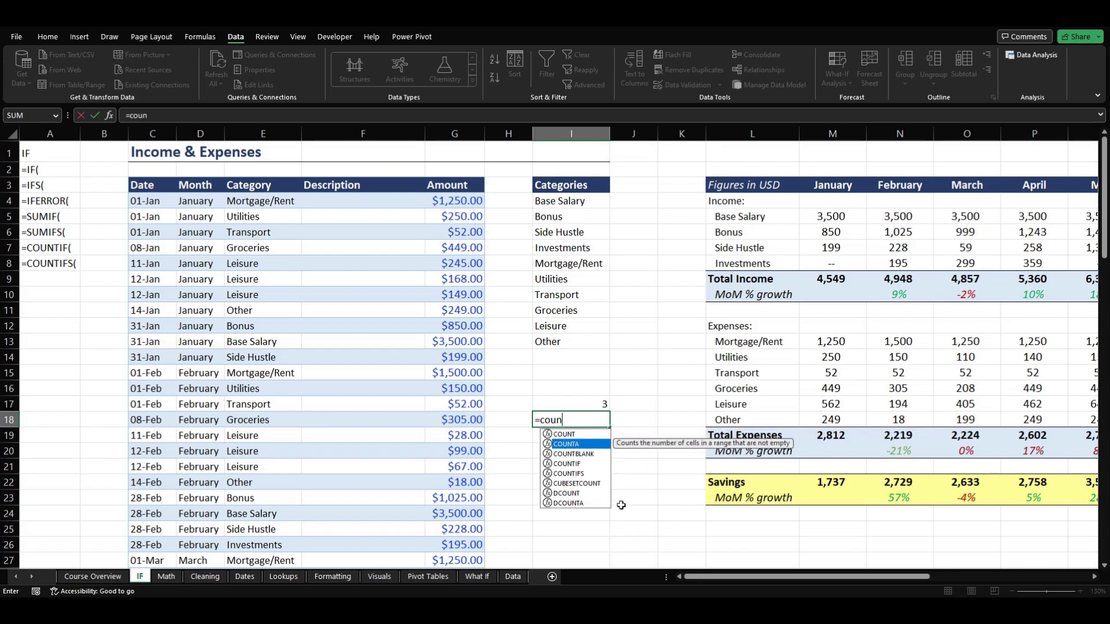
key("Tab")
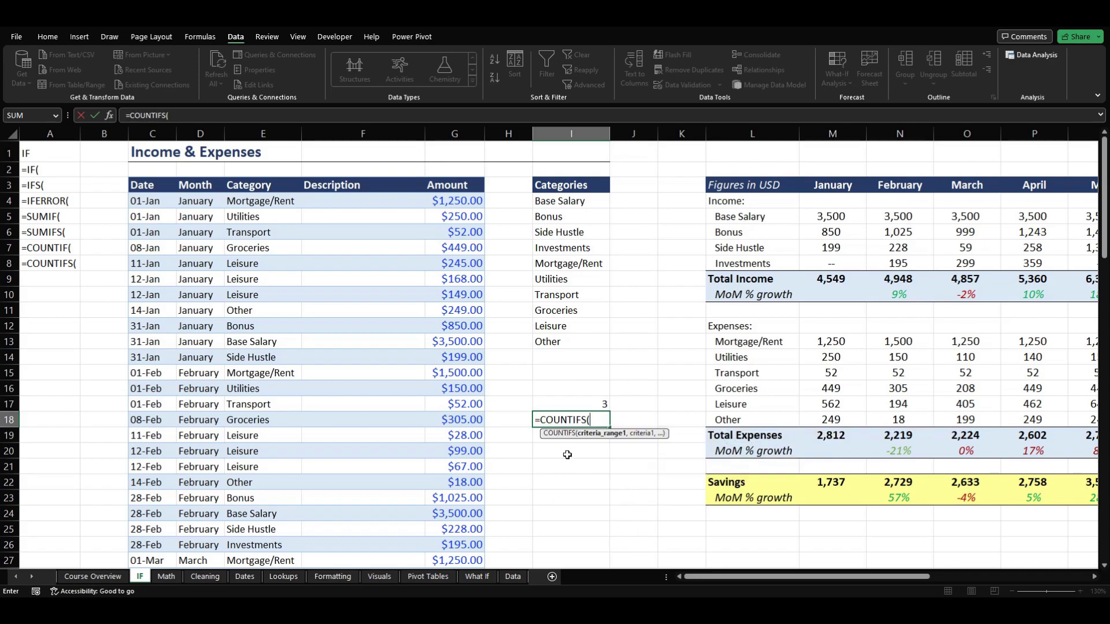
left_click_drag(209, 201, 208, 400)
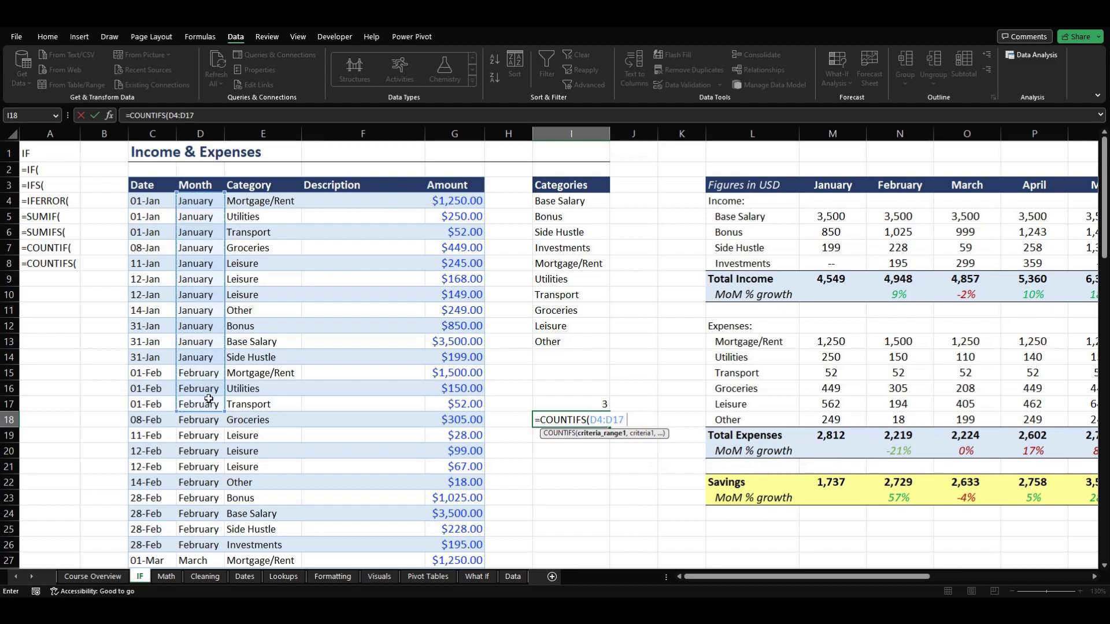
type(",")
left_click(194, 200)
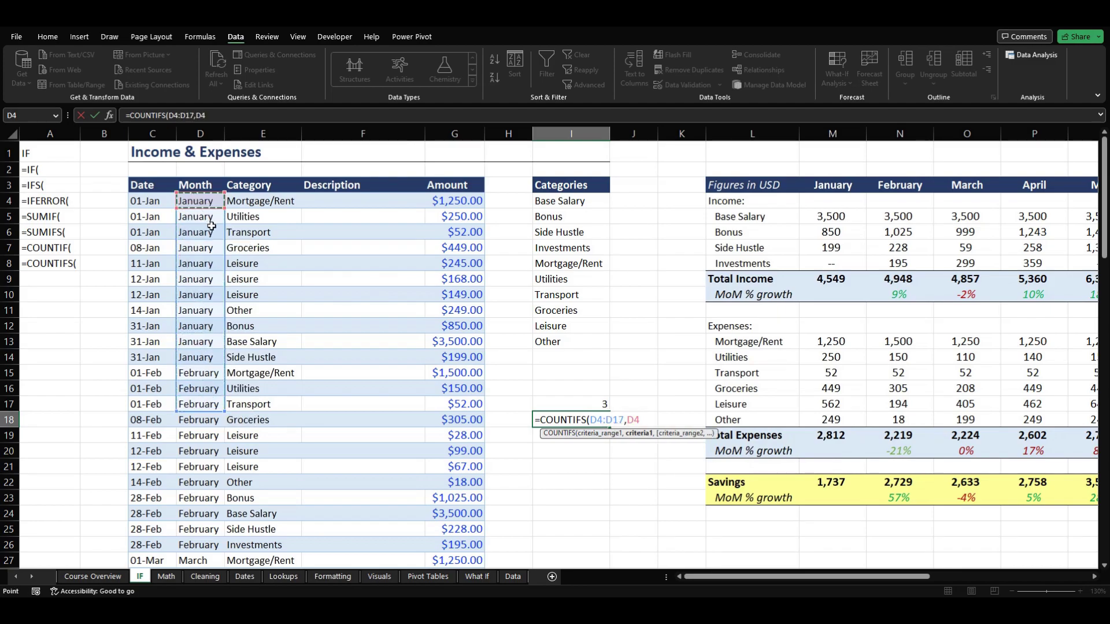
type(",")
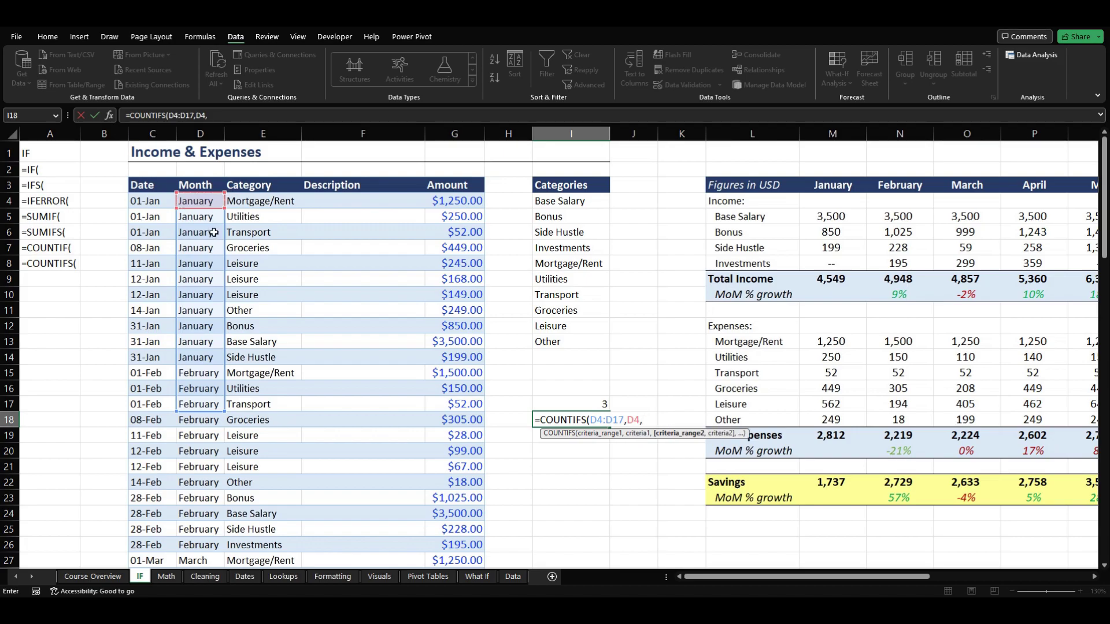
Complete the COUNTIFS formula in I18 with category range E4:E17 and the Leisure cell E8 as the second criterion
left_click(240, 203)
left_click_drag(240, 216, 248, 404)
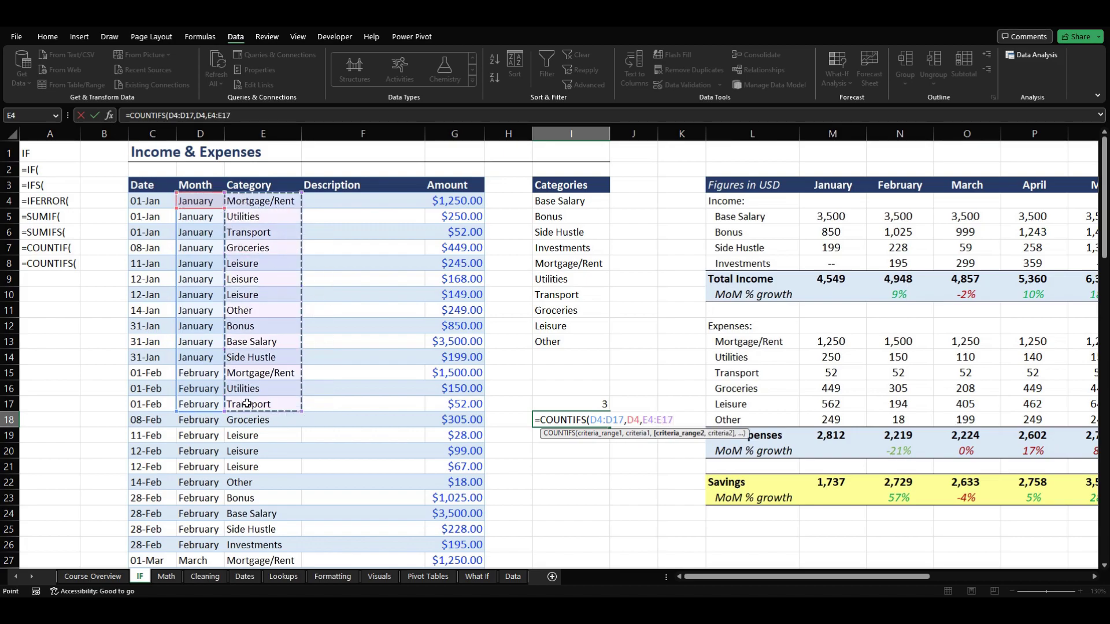
type(",")
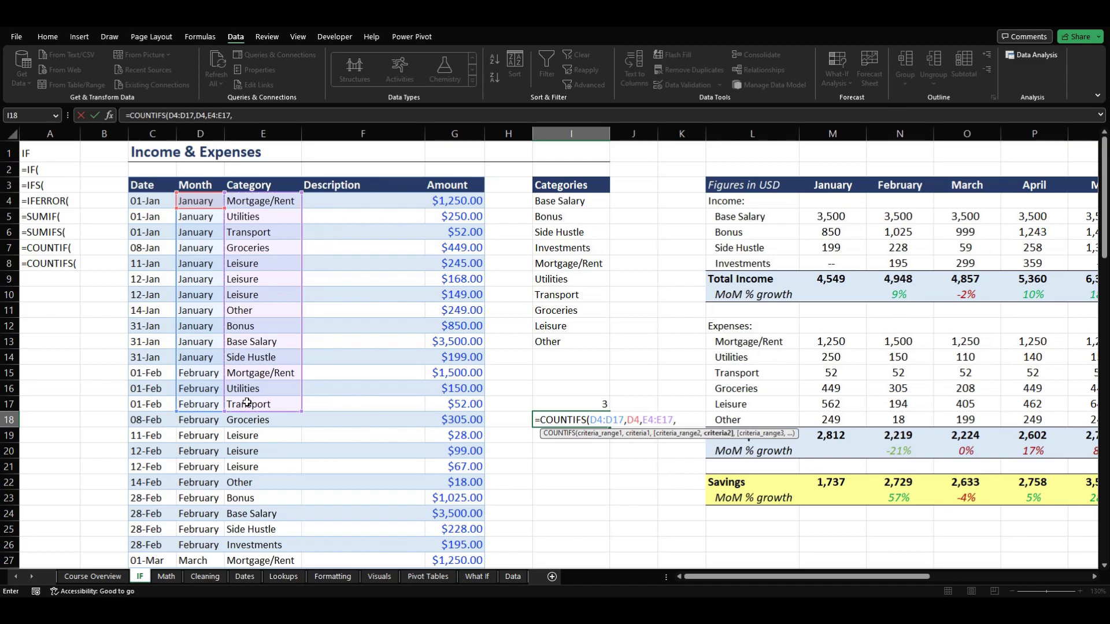
left_click(270, 264)
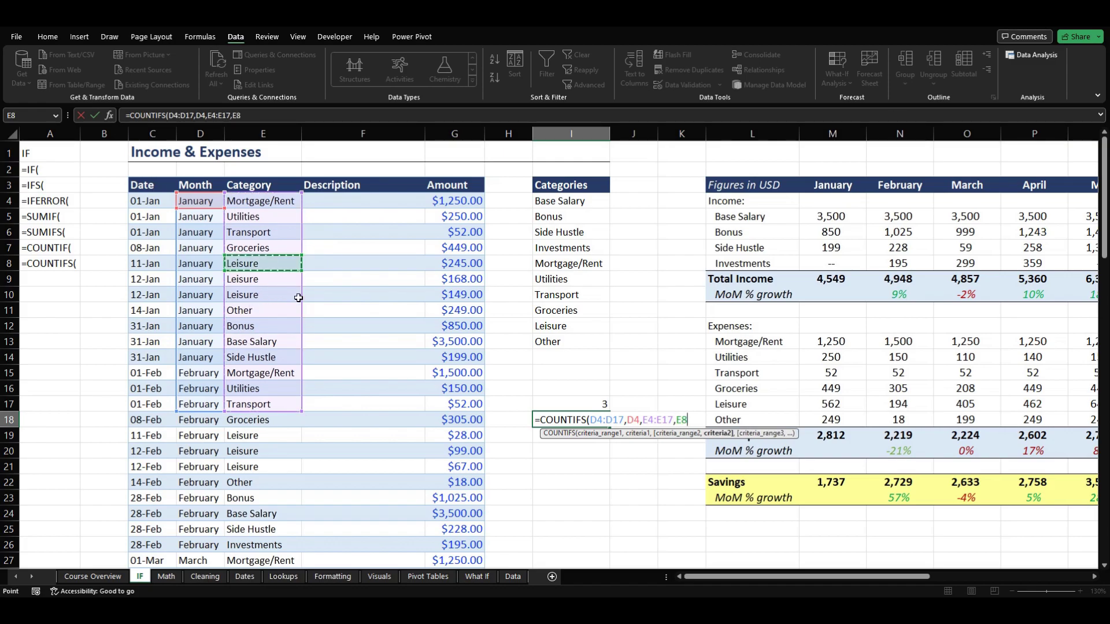
type(")")
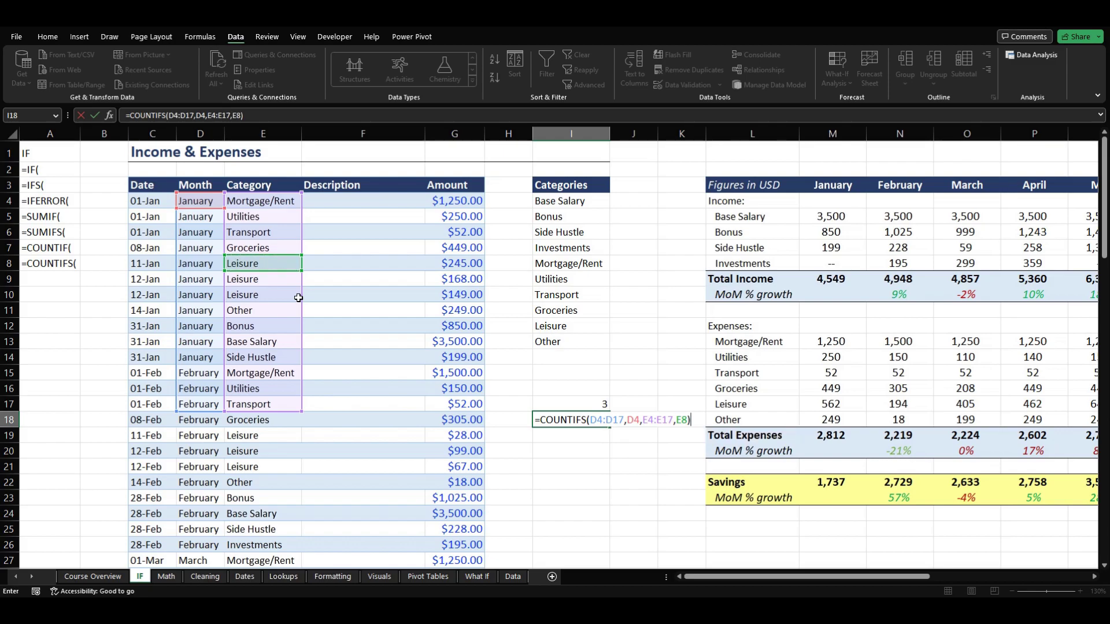
key("Return")
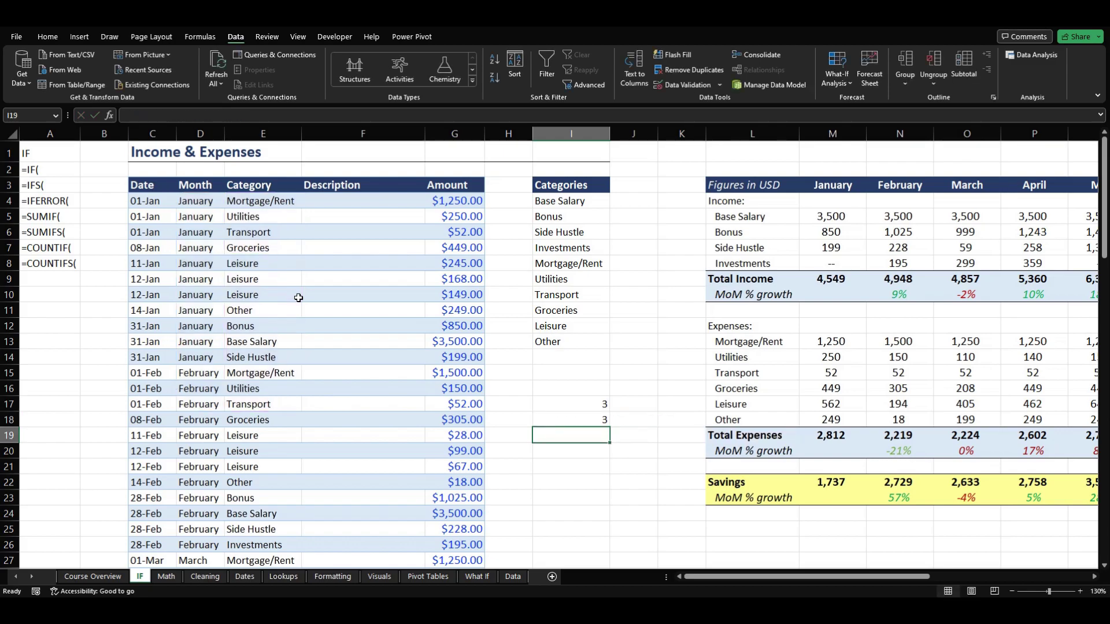
Compare the COUNTIFS result with the January Leisure rows E8:E10 and review the COUNTIF formula in I17
left_click(565, 415)
left_click_drag(264, 266, 267, 290)
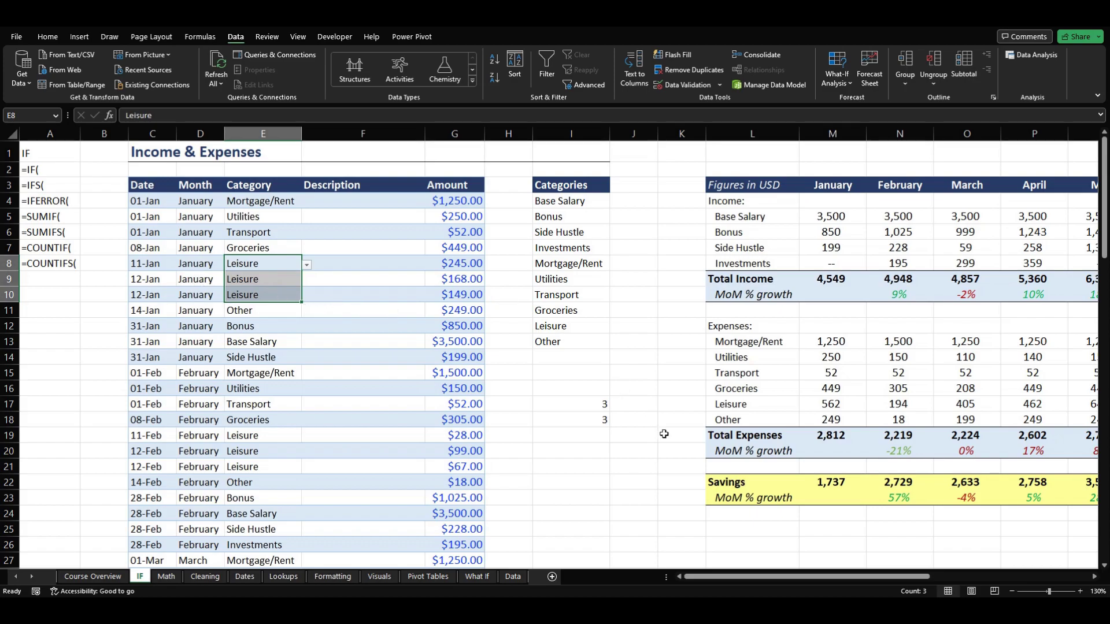
left_click(578, 430)
left_click(577, 420)
left_click(576, 403)
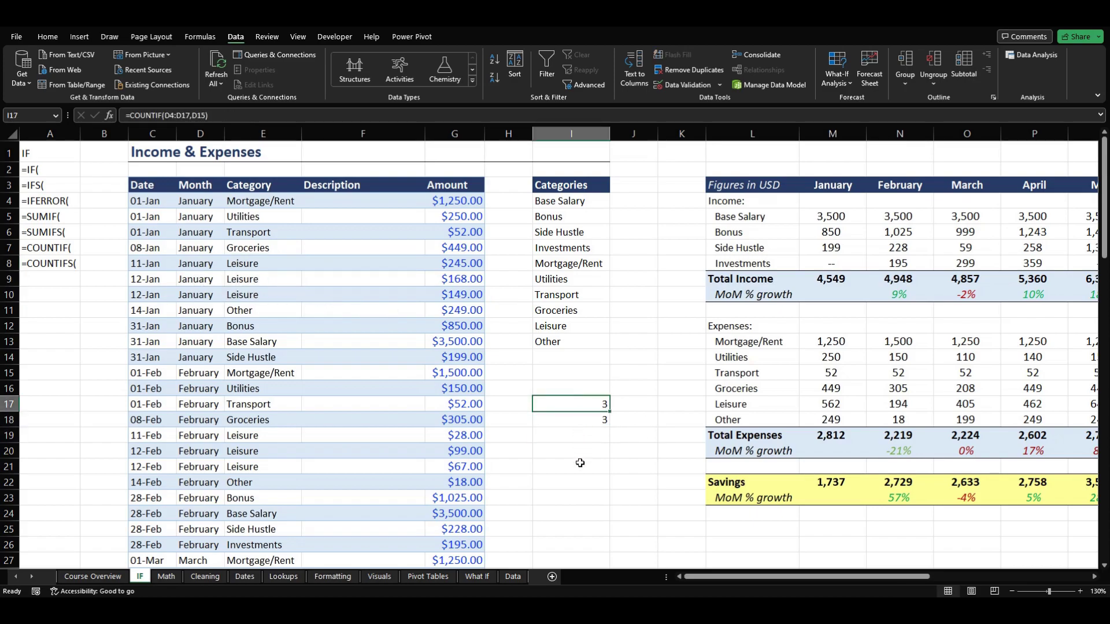
Delete the COUNTIF and COUNTIFS practice formulas from I17:I18
left_click_drag(577, 404, 576, 419)
key("Delete")
left_click(570, 415)
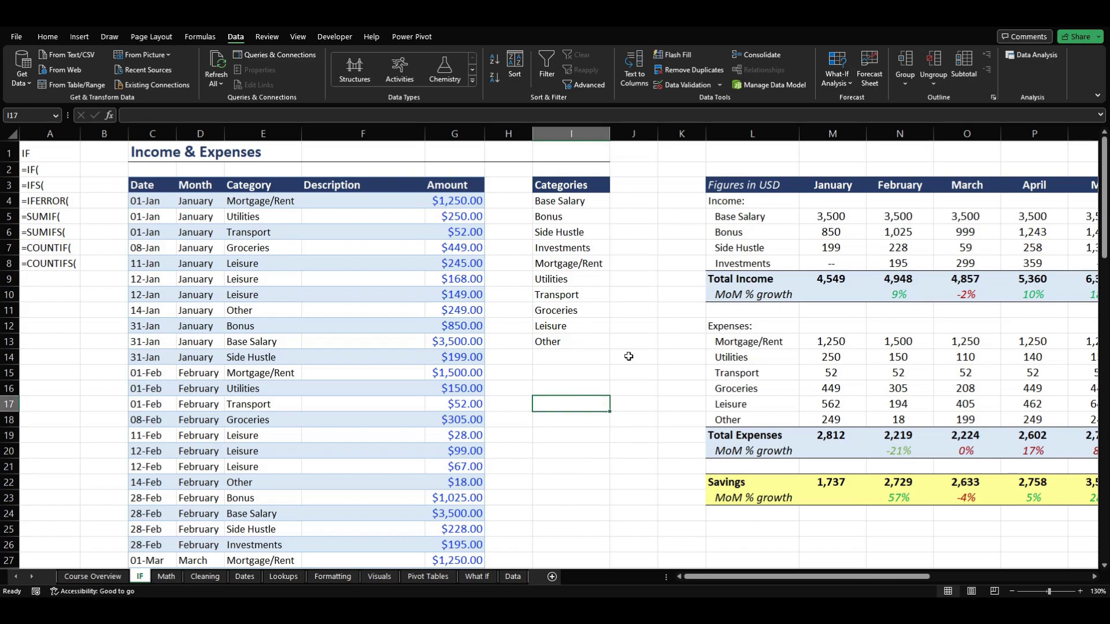
left_click(670, 436)
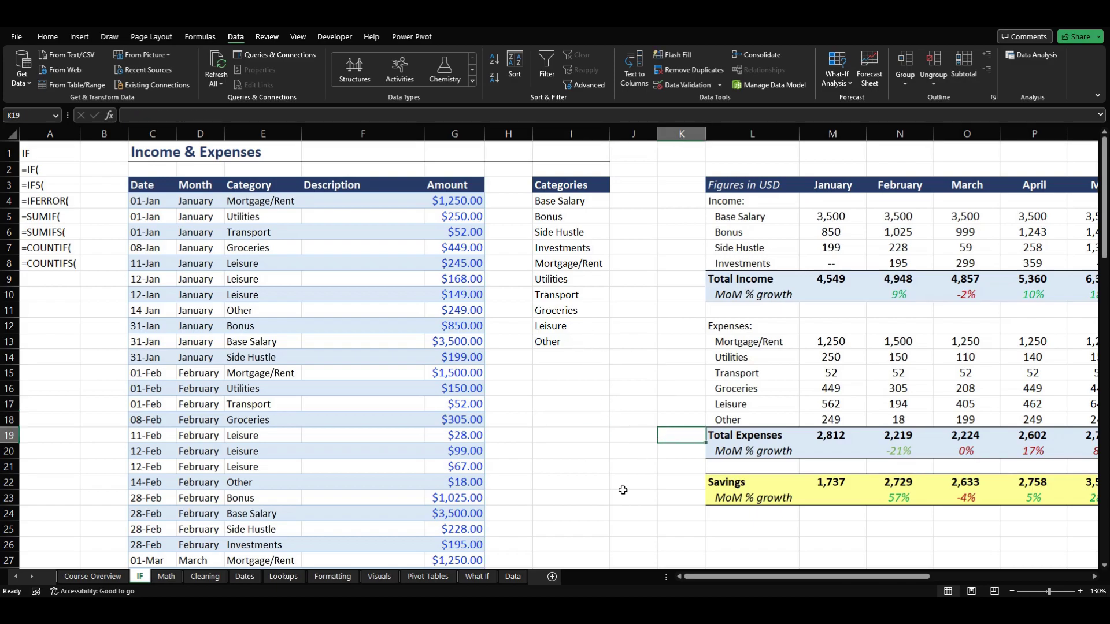
left_click(586, 497)
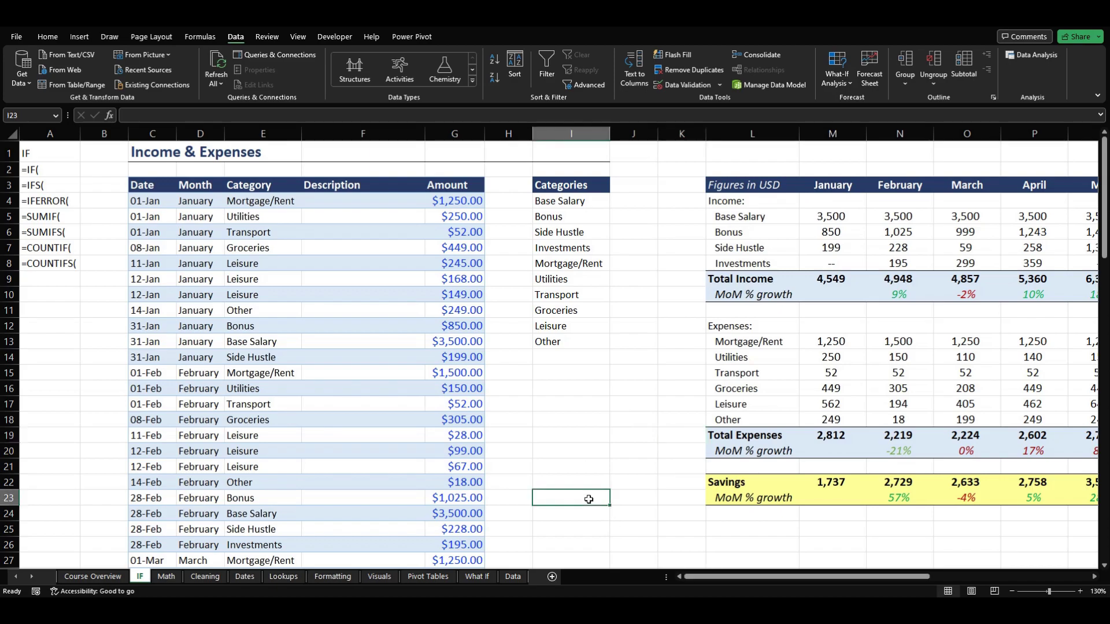
left_click(571, 432)
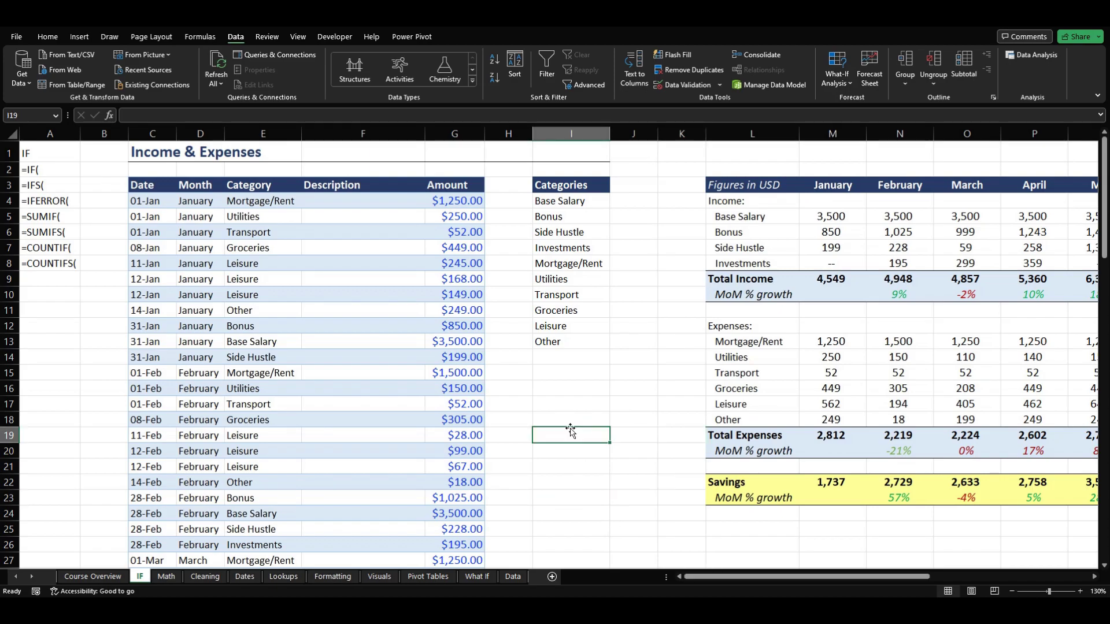